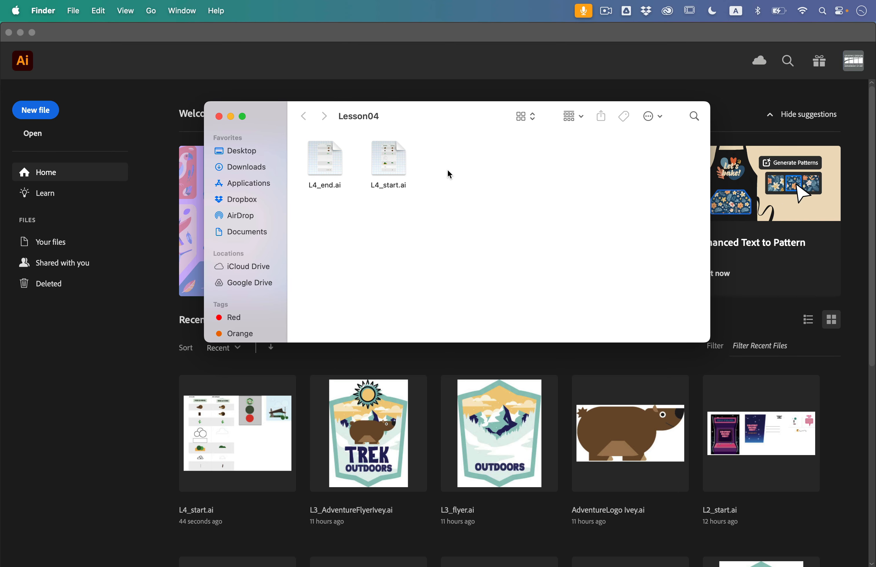
# Step: Switch to Illustrator and open L4_start.ai from the Lesson04 folder
pyautogui.click(140, 34)
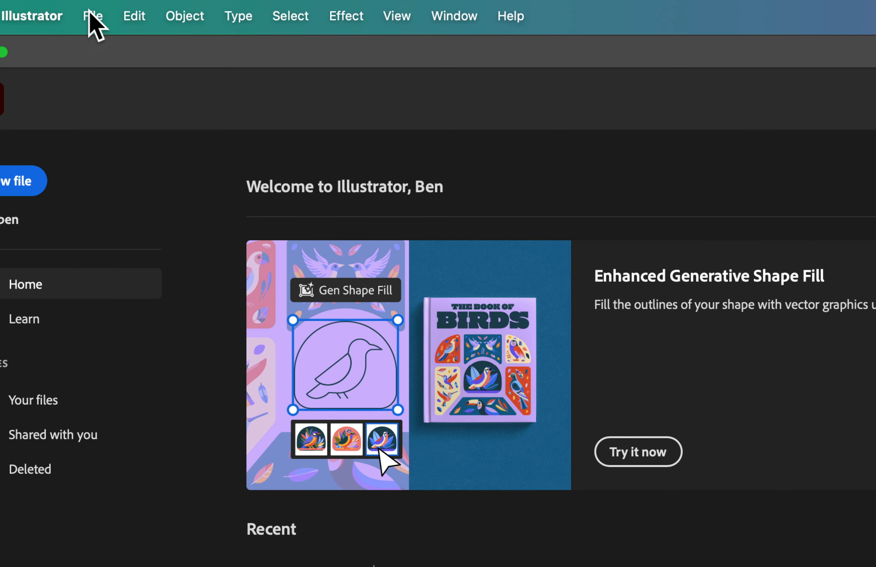
pyautogui.click(84, 10)
pyautogui.click(95, 96)
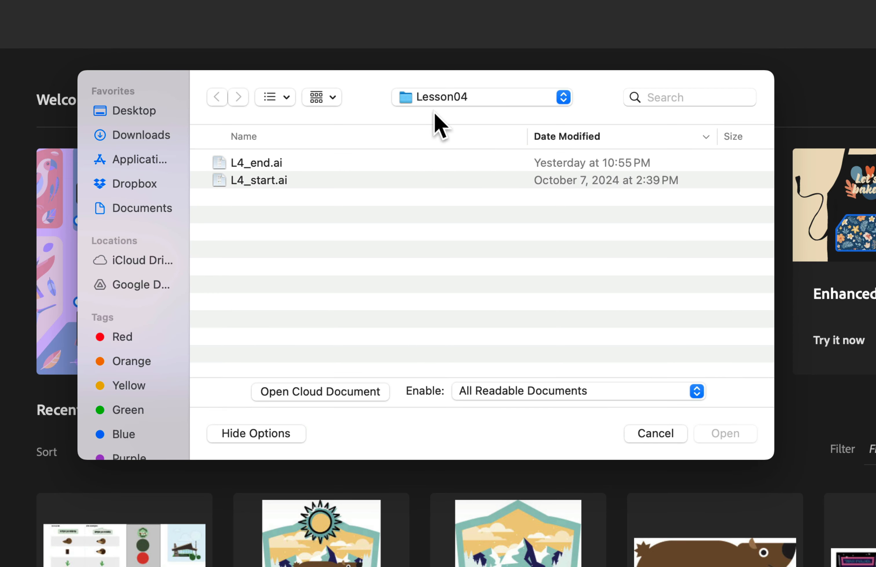
pyautogui.click(251, 179)
pyautogui.click(725, 434)
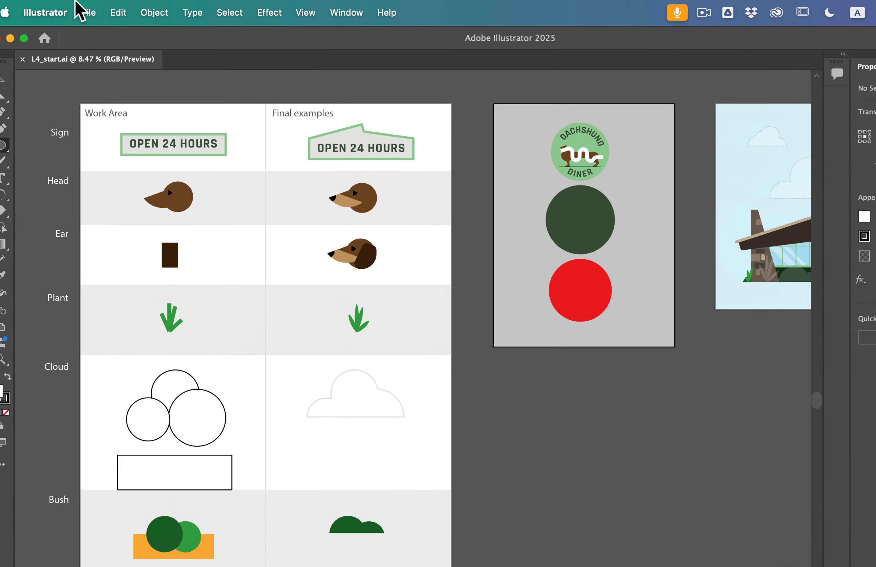
# Step: Save a copy of the document in Adobe Illustrator format, named L4_DinerPoster plus the author's last name, with the default Illustrator options
pyautogui.click(87, 10)
pyautogui.click(100, 211)
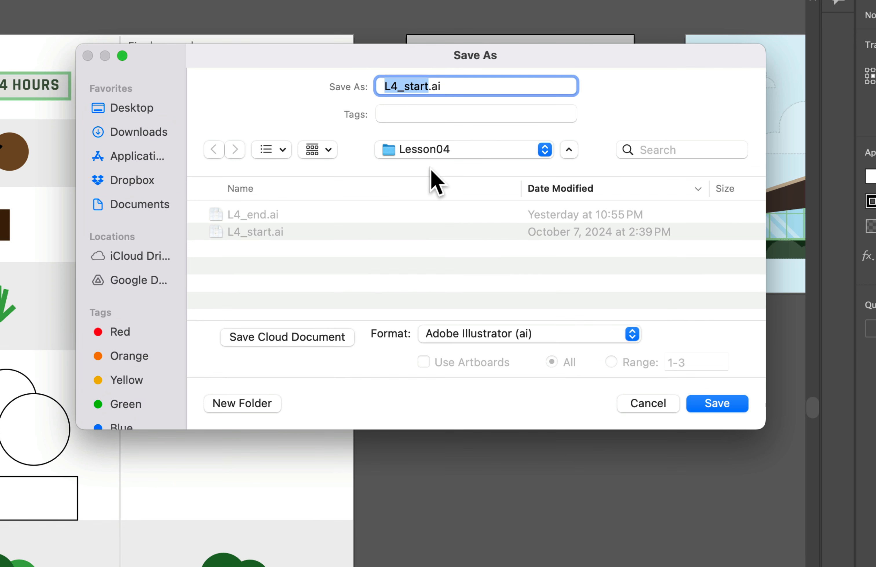
pyautogui.press('Right')
pyautogui.press('BackSpace')
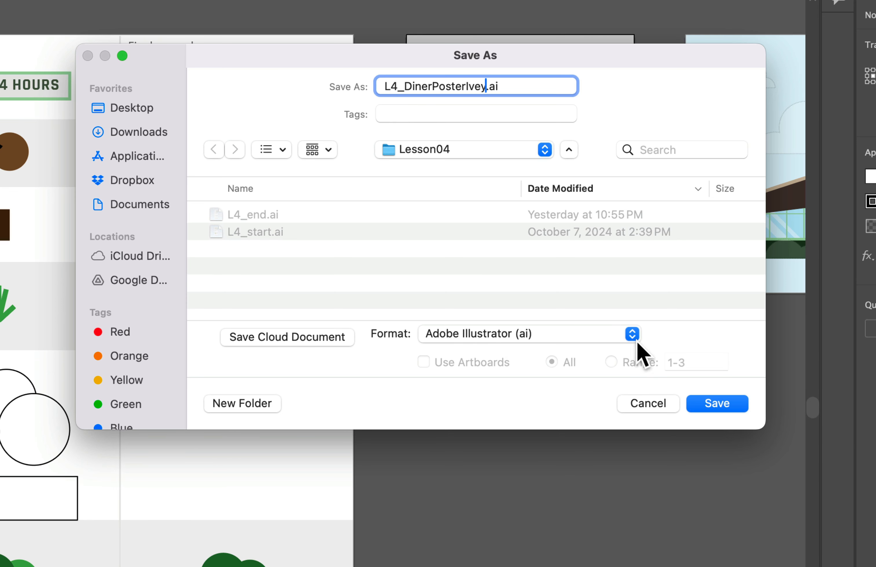
pyautogui.click(714, 404)
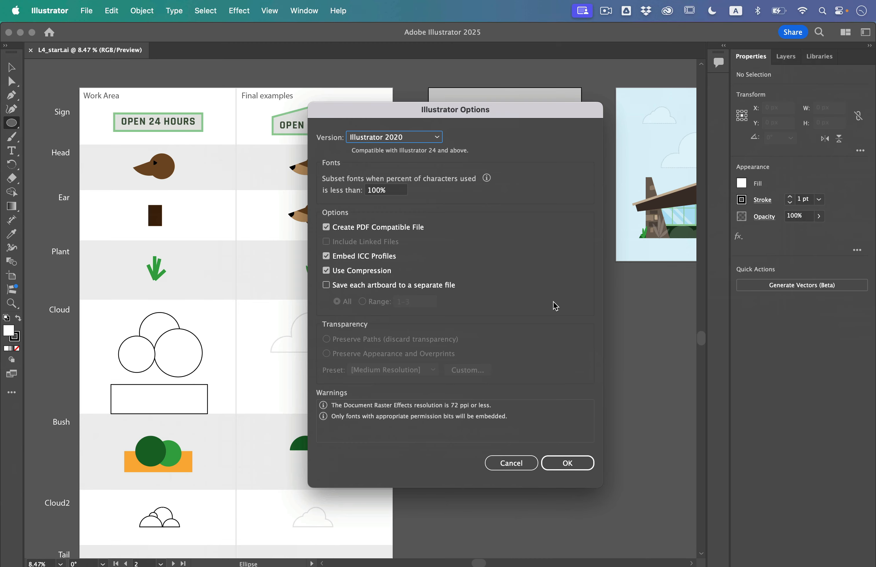
pyautogui.click(565, 463)
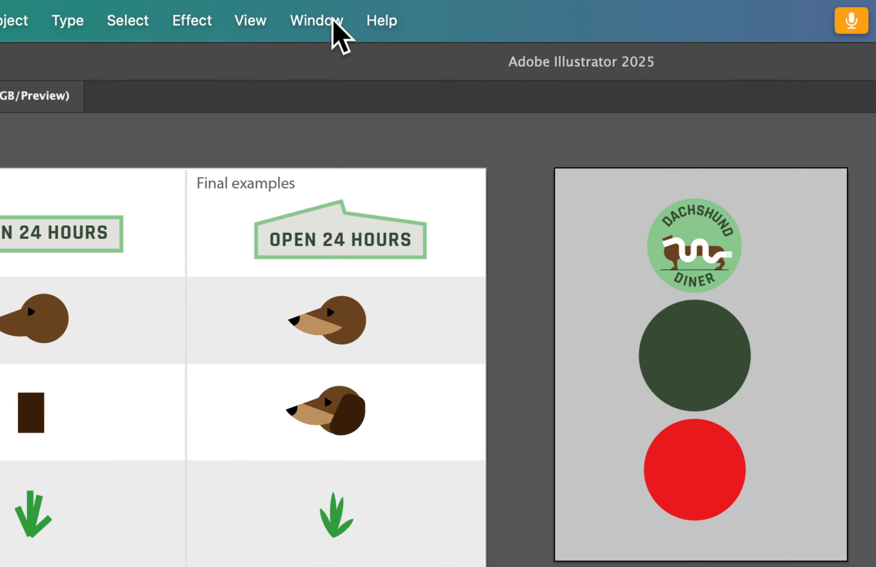
pyautogui.click(309, 11)
pyautogui.moveTo(337, 151)
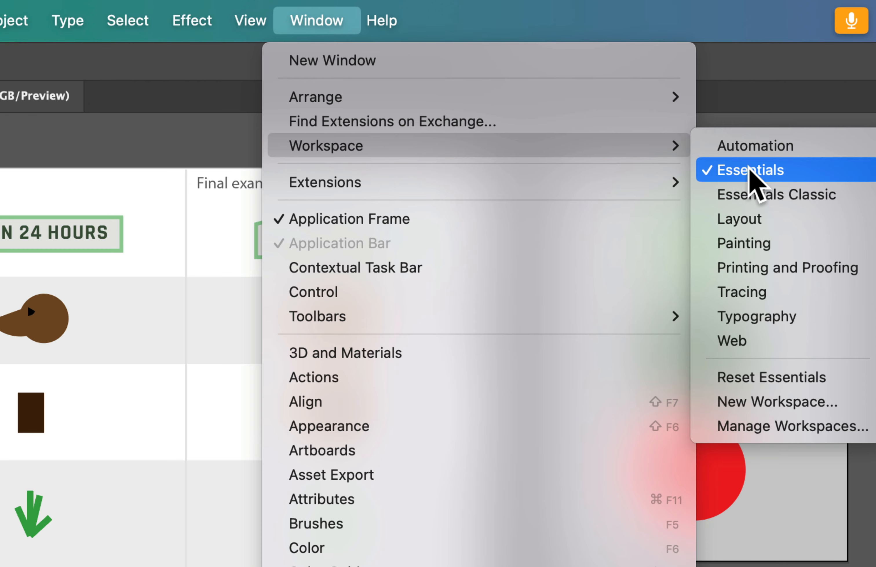
pyautogui.moveTo(239, 7)
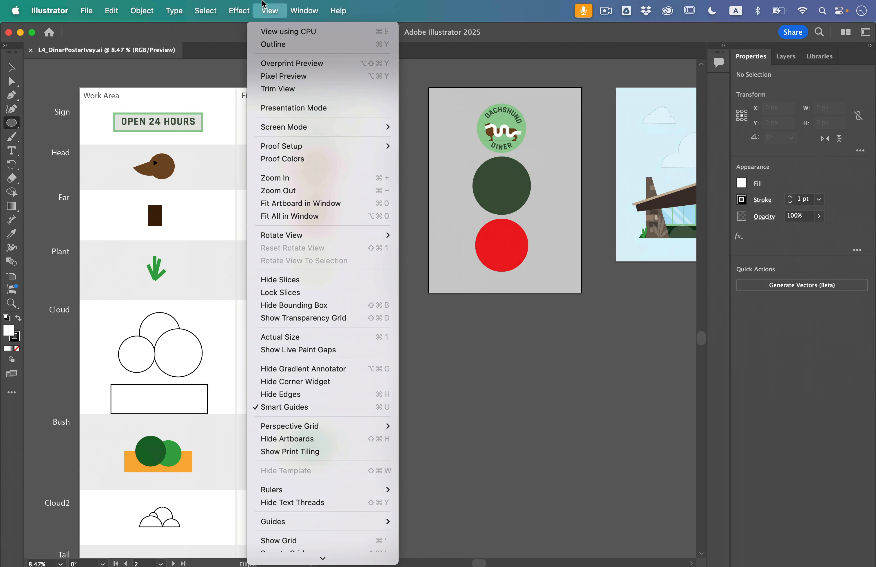
pyautogui.press('Up')
pyautogui.press('Escape')
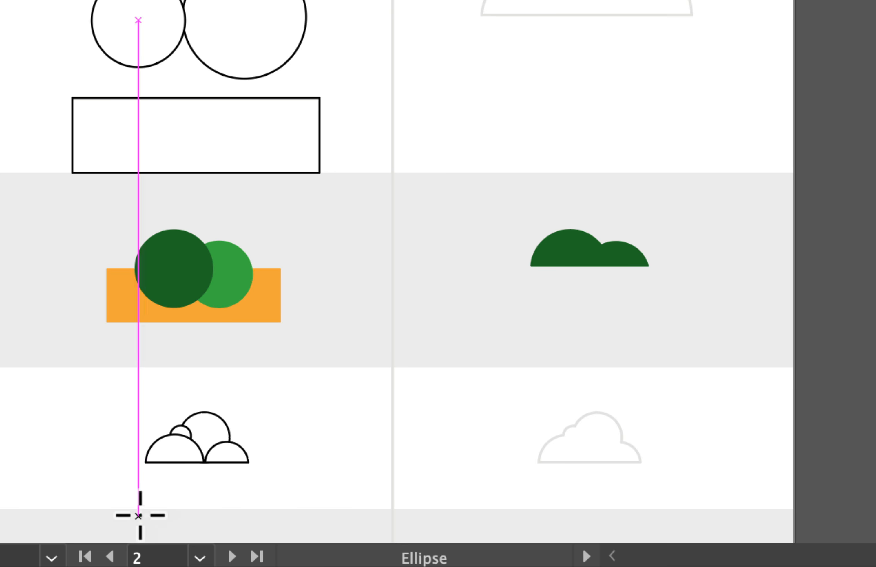
# Step: On the Poster parts artboard, cut the OPEN 24 HOURS sign shape's path at the center of its top edge with the Scissors tool
pyautogui.click(201, 553)
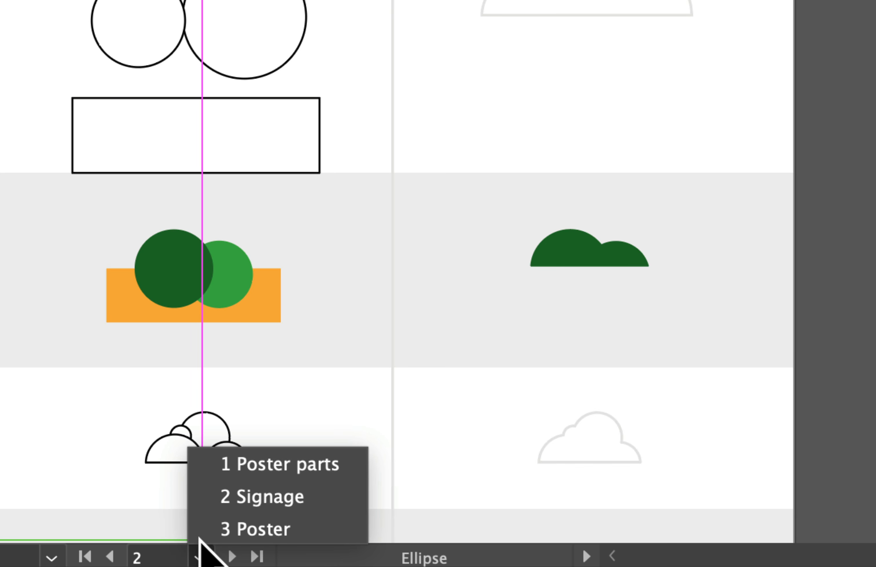
pyautogui.click(268, 465)
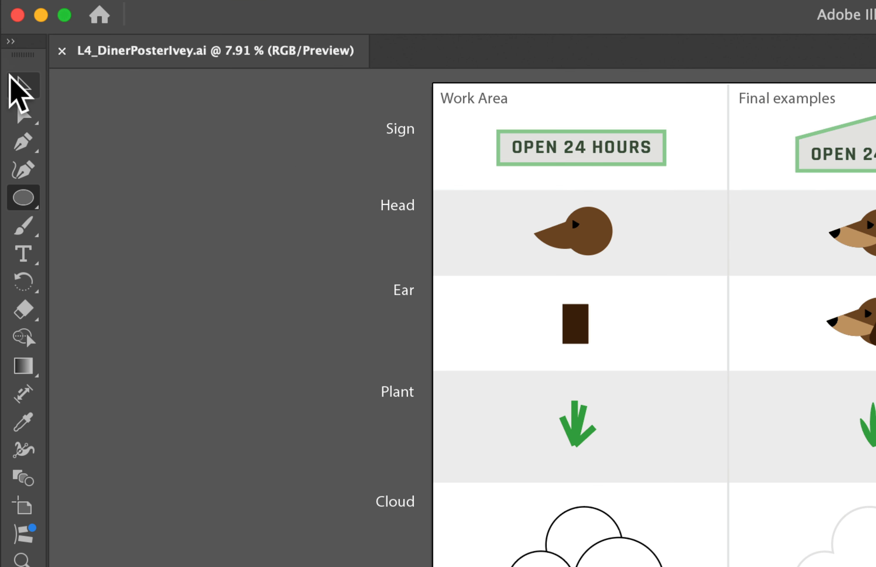
pyautogui.click(11, 67)
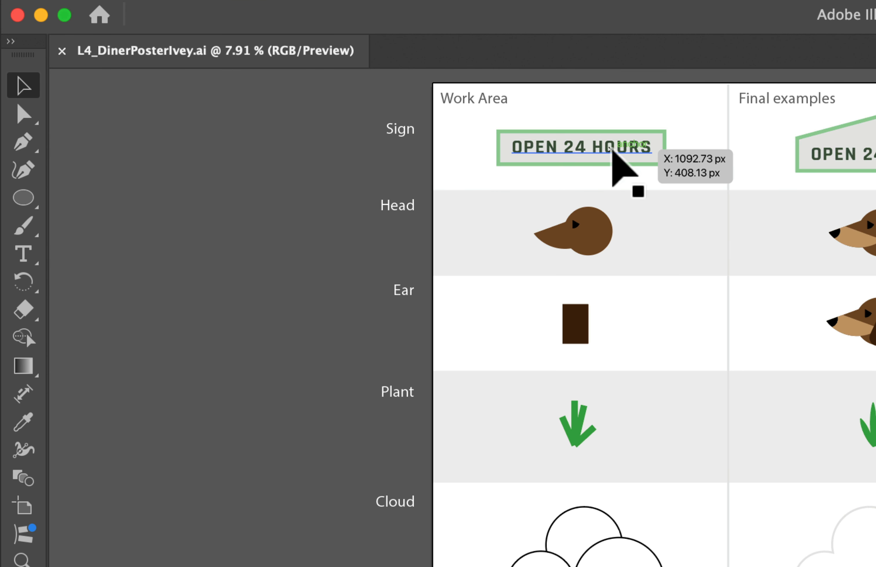
pyautogui.click(592, 158)
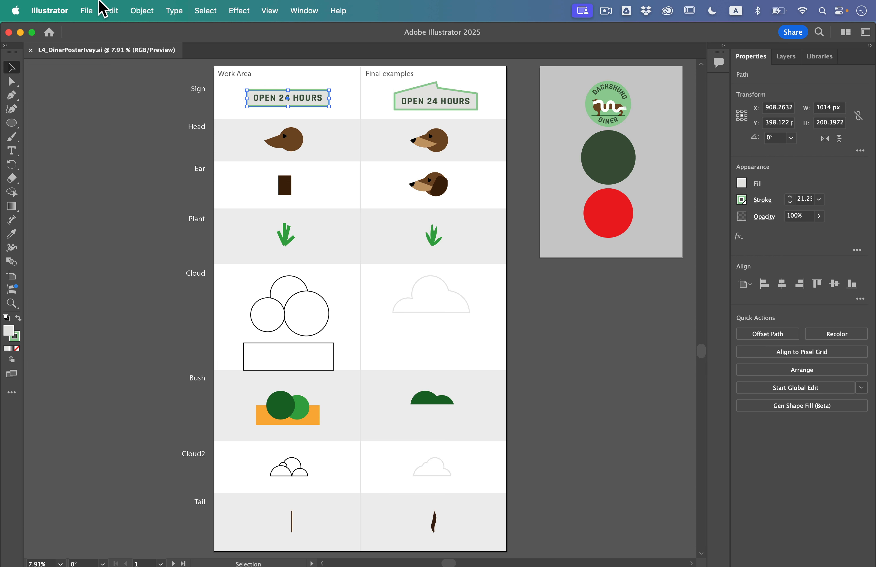
pyautogui.press('super+equal')
pyautogui.press('super+equal')
pyautogui.press('super+equal')
pyautogui.press('super+equal')
pyautogui.press('super+equal')
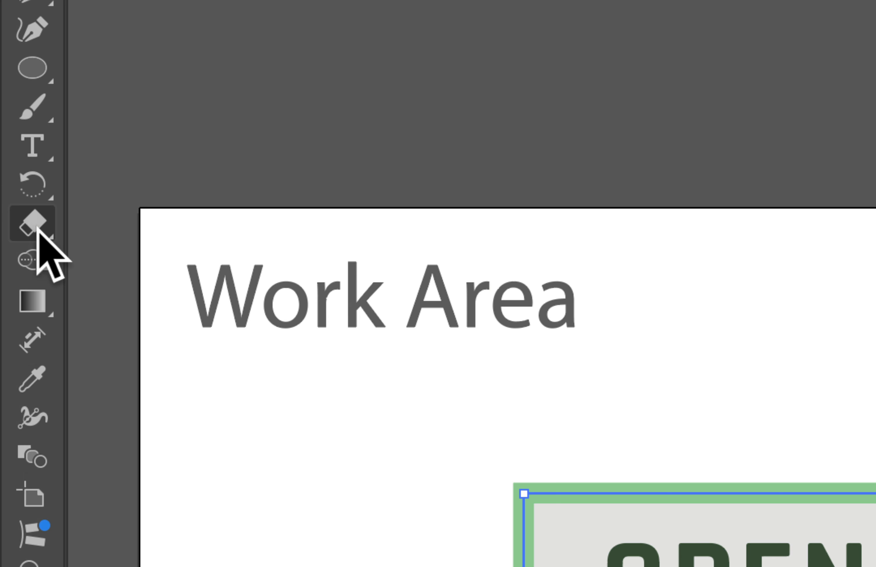
pyautogui.click(33, 232)
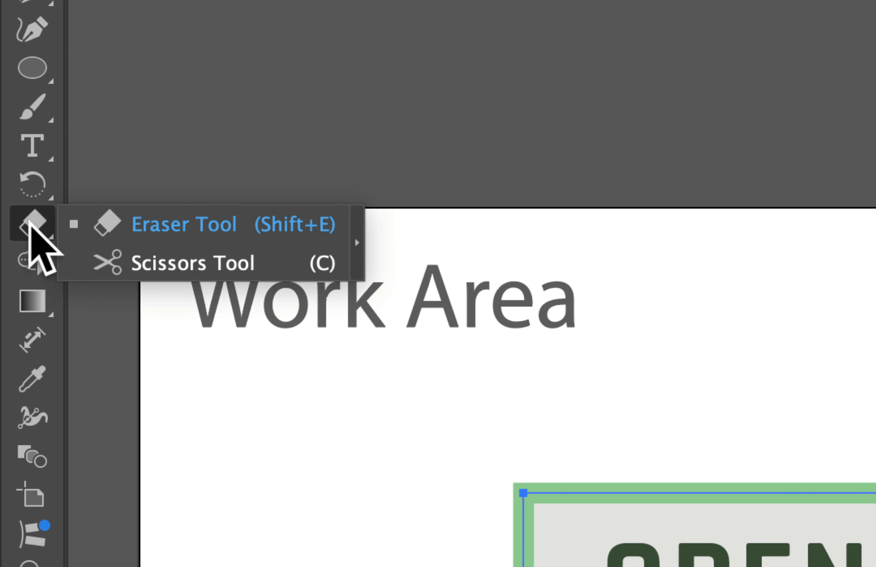
pyautogui.click(163, 265)
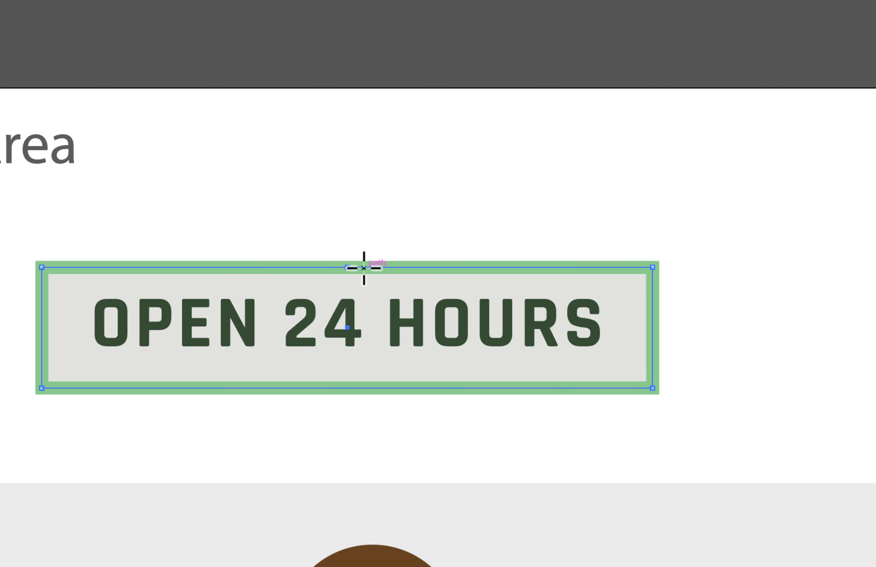
pyautogui.click(347, 267)
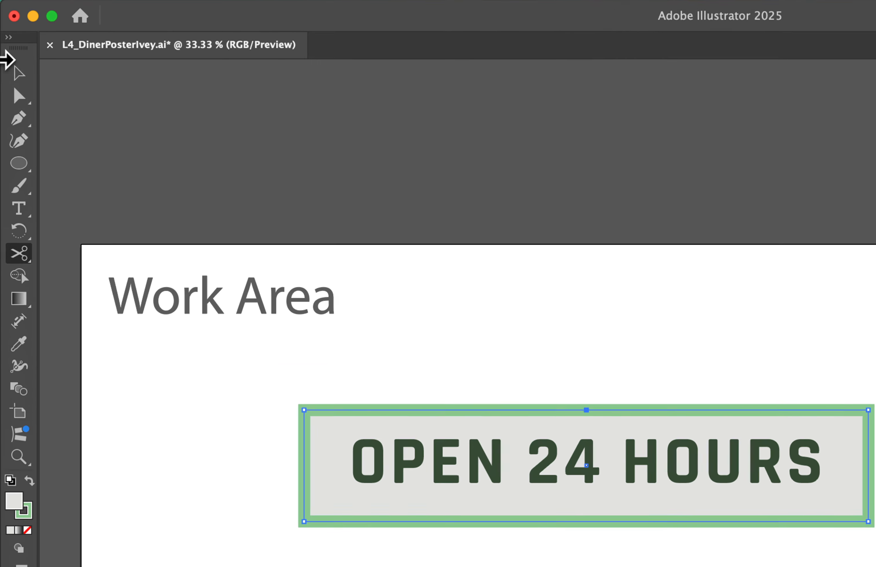
# Step: Move one cut end point on the sign's top edge up about 62 px and slightly left with the Direct Selection tool
pyautogui.click(16, 96)
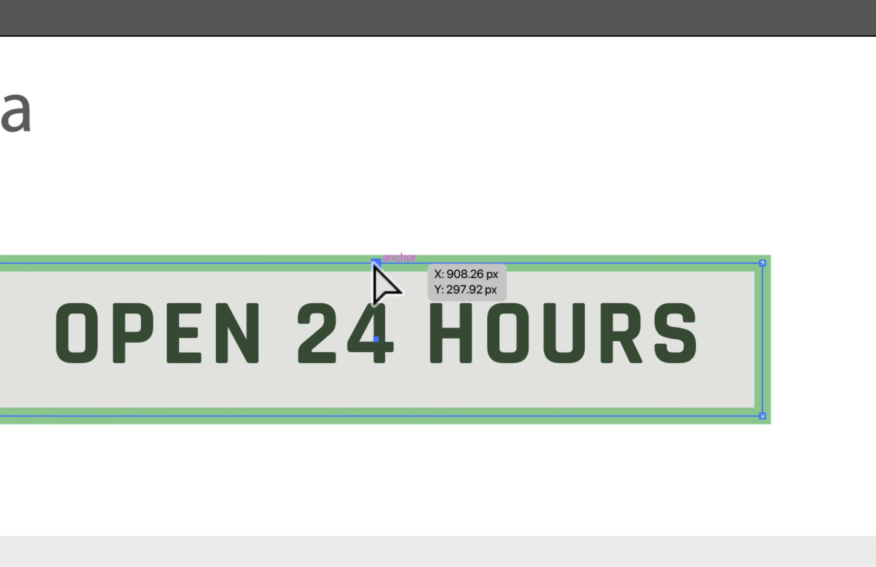
pyautogui.moveTo(375, 263); pyautogui.dragTo(366, 216)
pyautogui.click(416, 212)
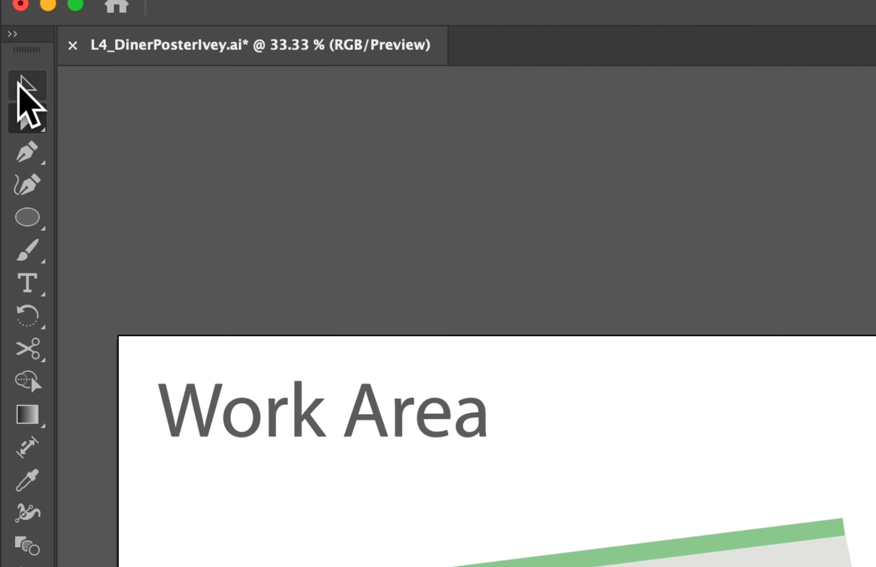
# Step: Show the Contextual Task Bar and join the two open ends of the sign shape's path
pyautogui.click(9, 71)
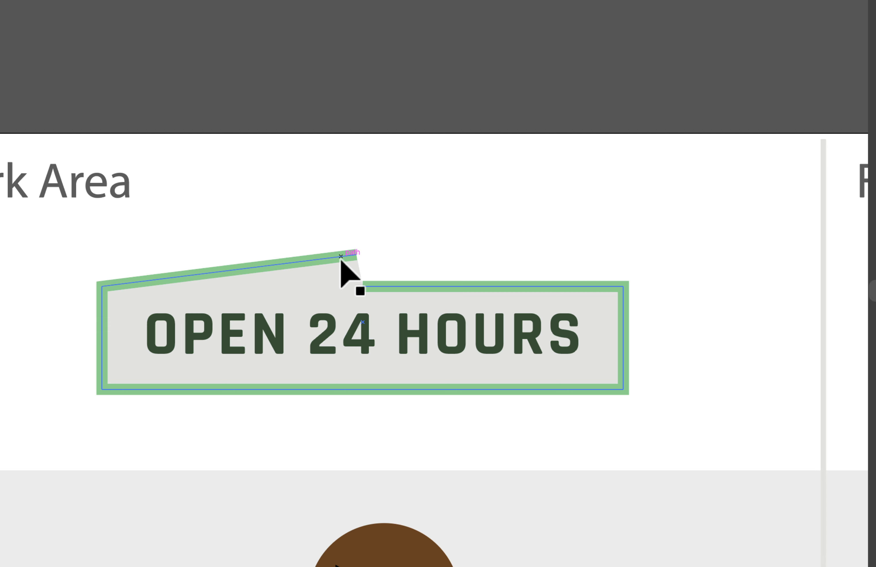
pyautogui.click(345, 256)
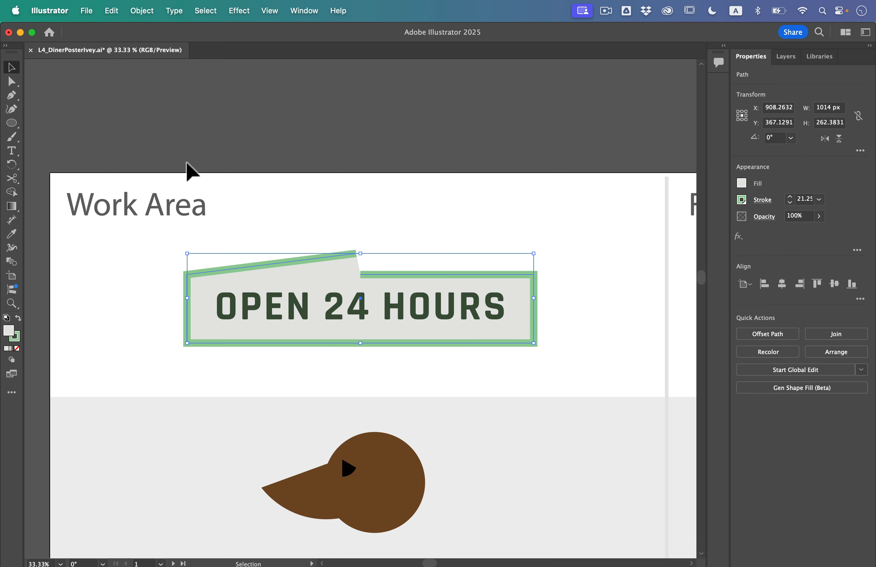
pyautogui.click(141, 4)
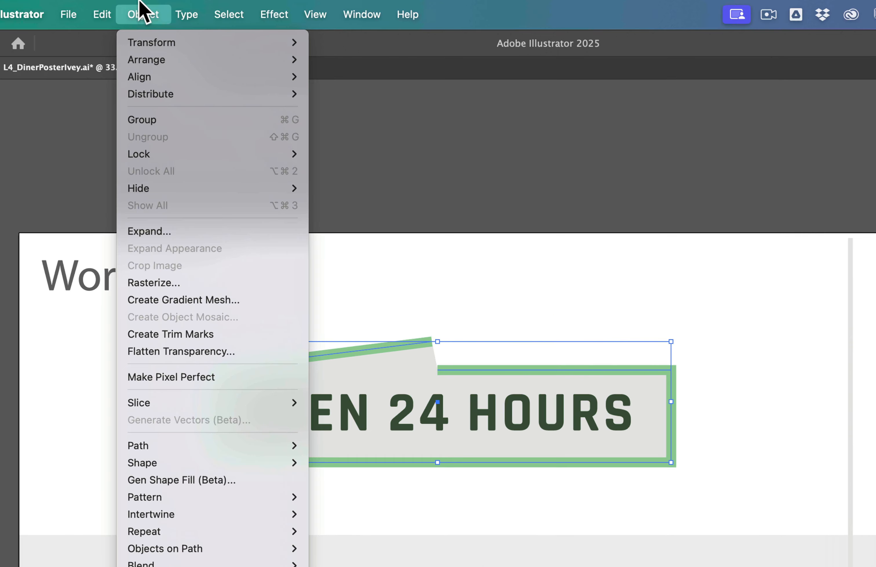
pyautogui.moveTo(147, 446)
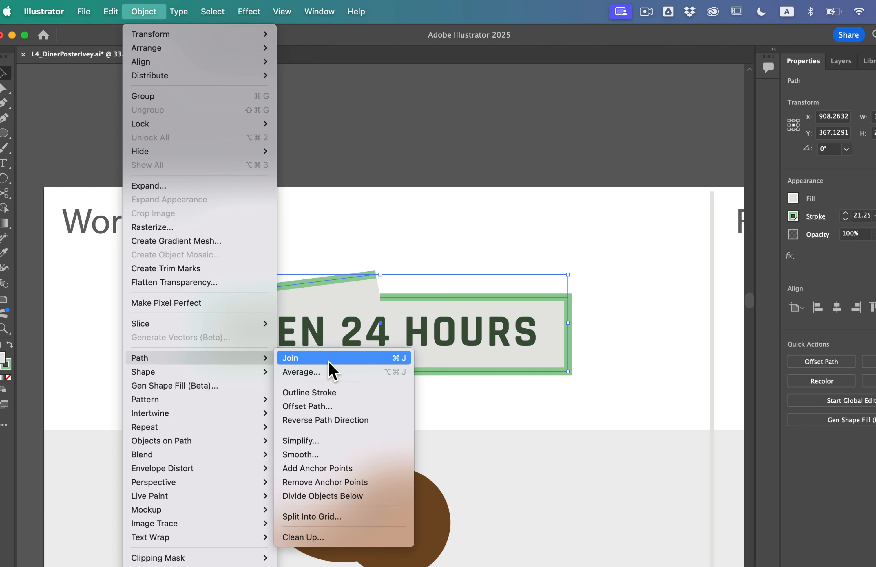
pyautogui.click(434, 224)
pyautogui.click(322, 11)
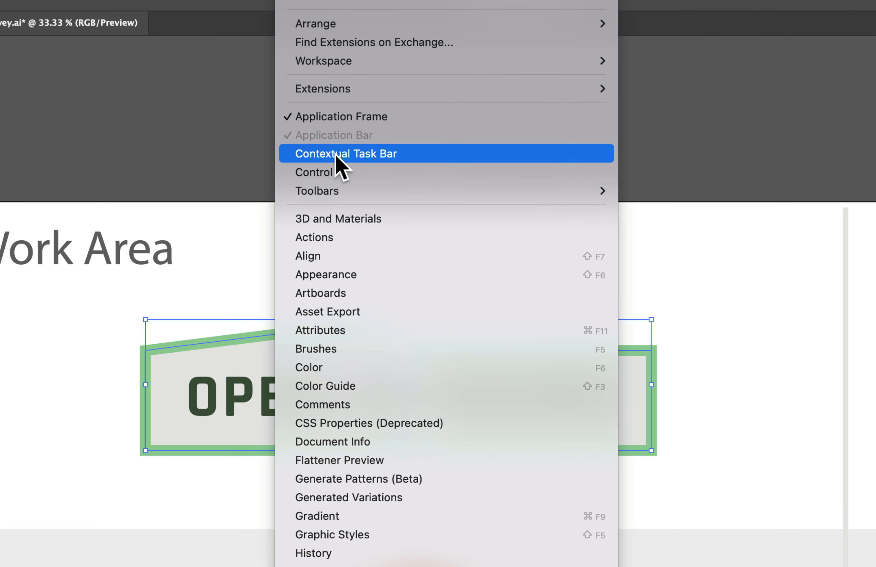
pyautogui.click(341, 158)
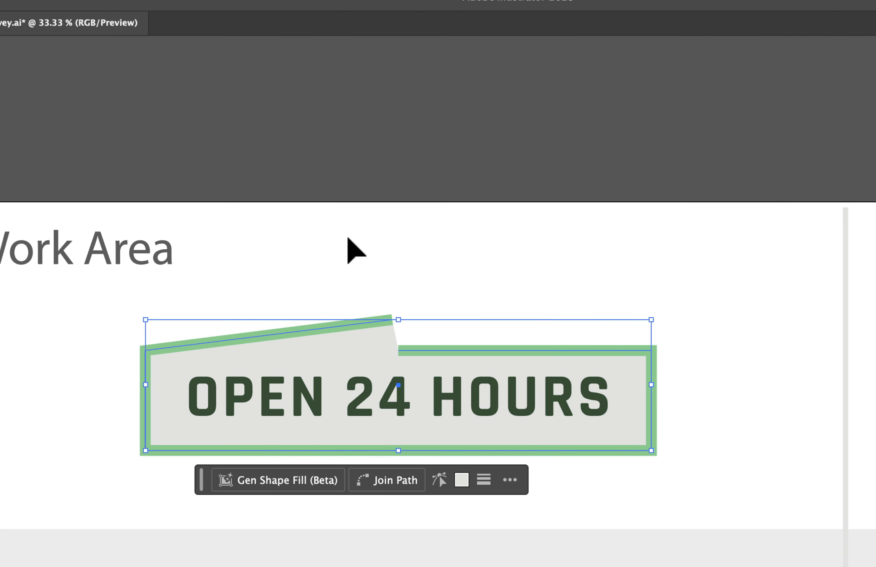
pyautogui.click(393, 485)
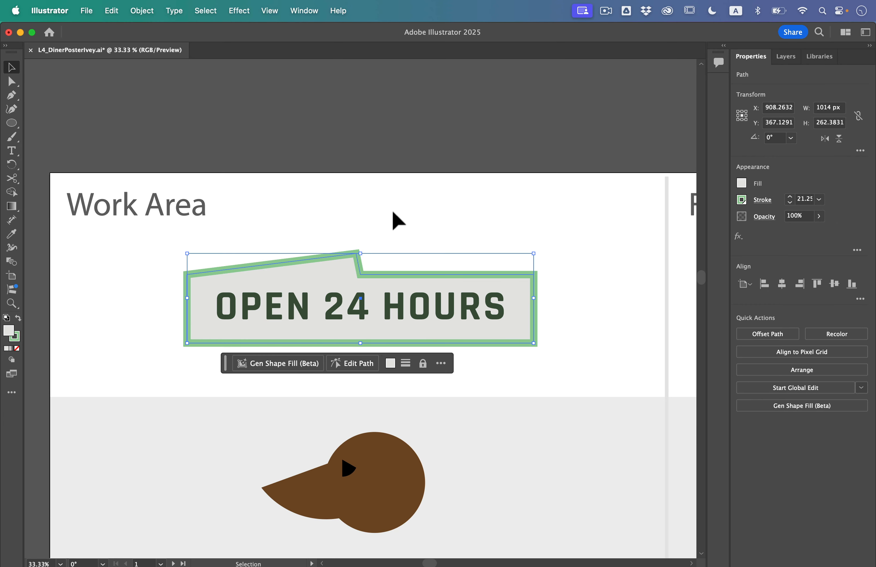
# Step: Group the sign shape with its OPEN 24 HOURS text
pyautogui.click(447, 267)
pyautogui.click(348, 256)
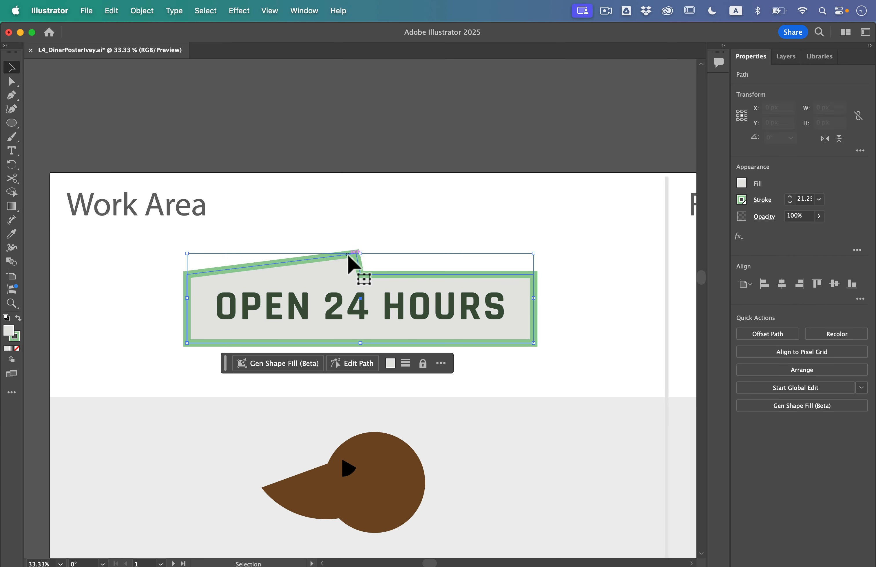
pyautogui.keyDown('shift'); pyautogui.click(329, 311); pyautogui.keyUp('shift')
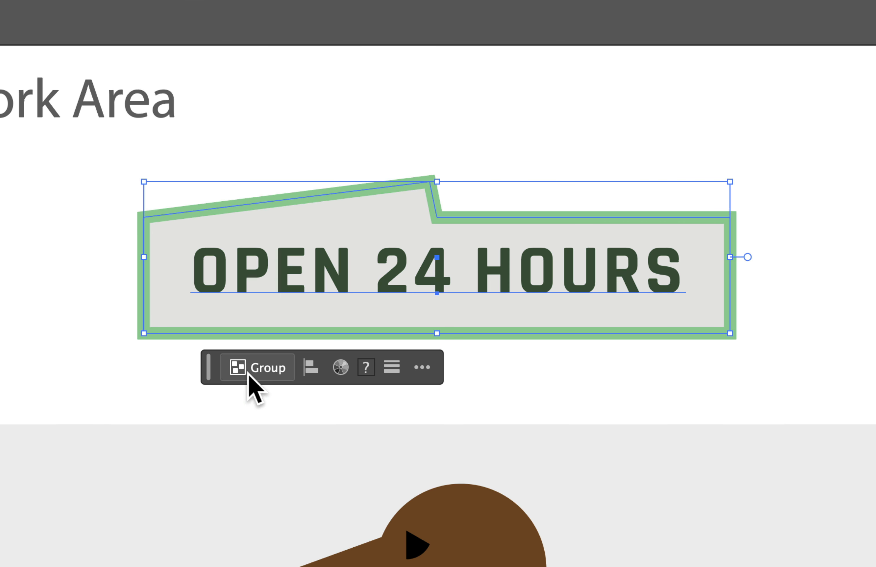
pyautogui.click(267, 368)
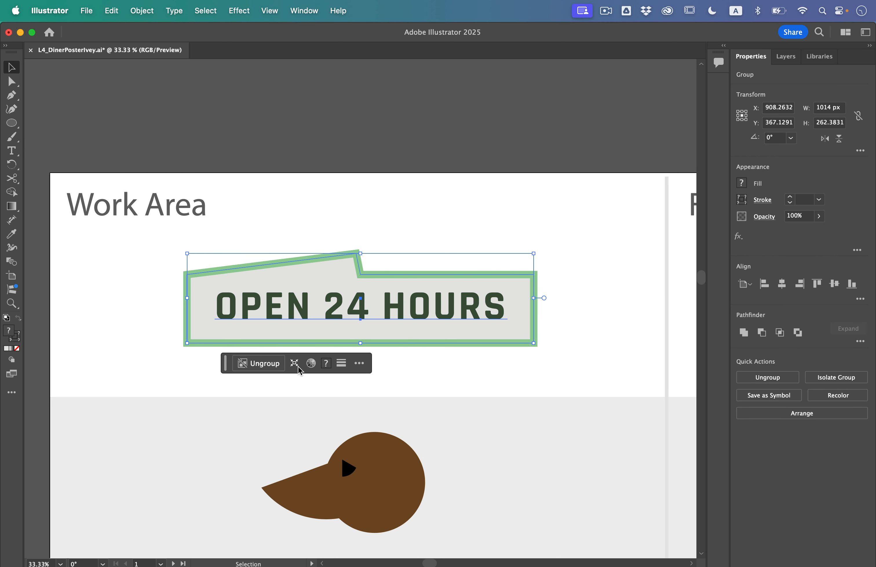
pyautogui.click(136, 9)
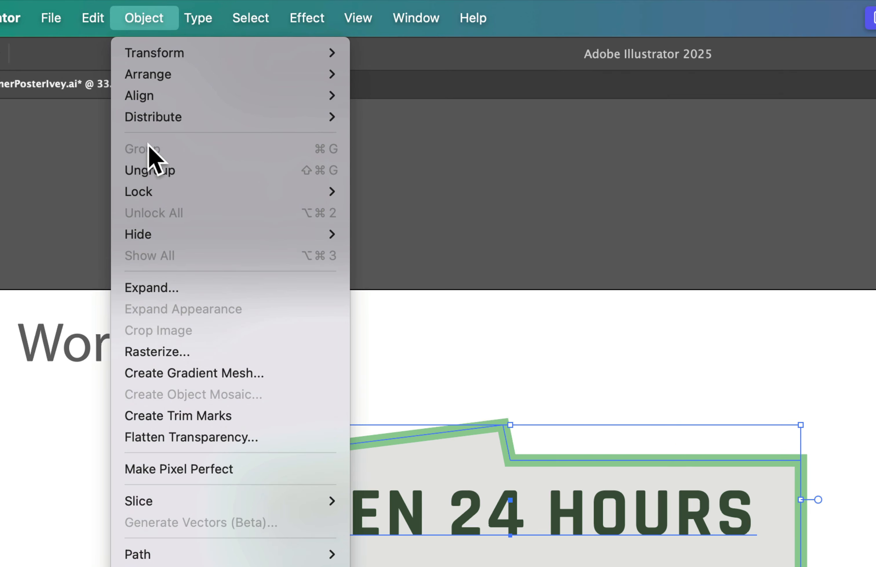
pyautogui.click(170, 11)
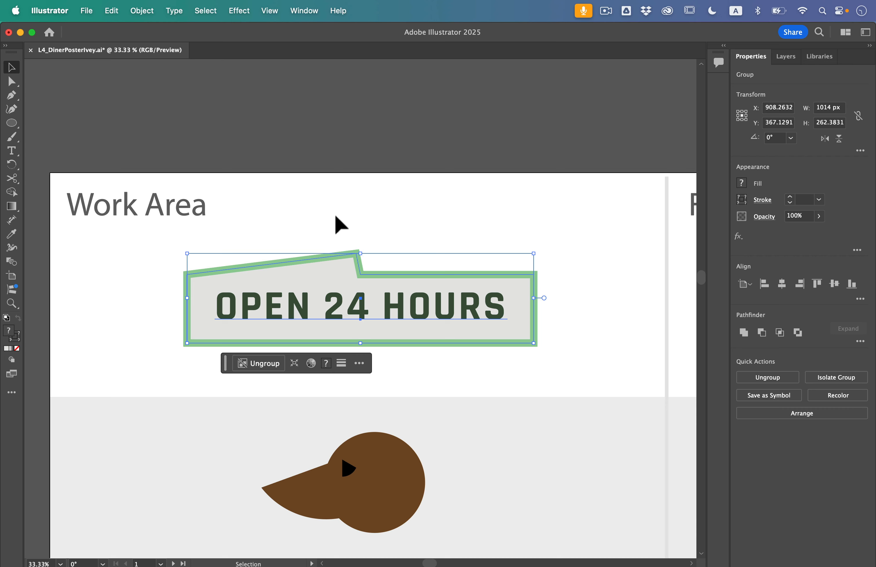
# Step: Select the brown snout shape of the animal head below the OPEN 24 HOURS sign
pyautogui.press('space')
pyautogui.moveTo(336, 220); pyautogui.dragTo(319, 148)
pyautogui.moveTo(327, 310); pyautogui.dragTo(317, 170)
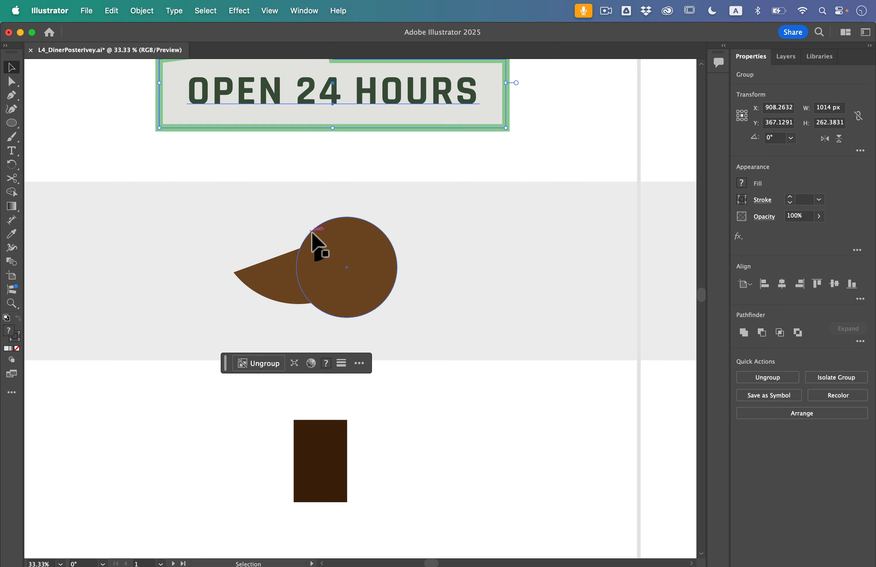
pyautogui.click(289, 276)
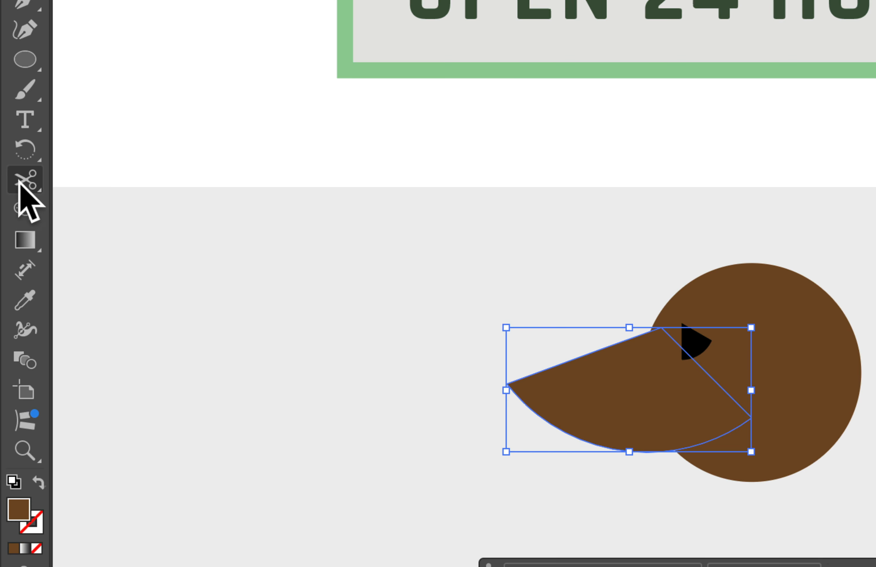
# Step: Switch the toolbar to the Advanced set and activate the Knife tool
pyautogui.click(11, 178)
pyautogui.click(24, 180)
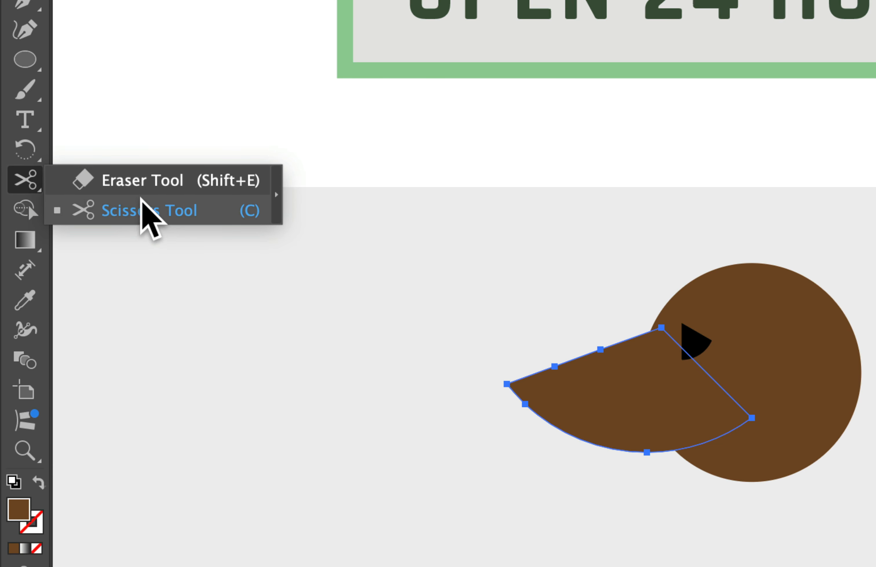
pyautogui.click(18, 183)
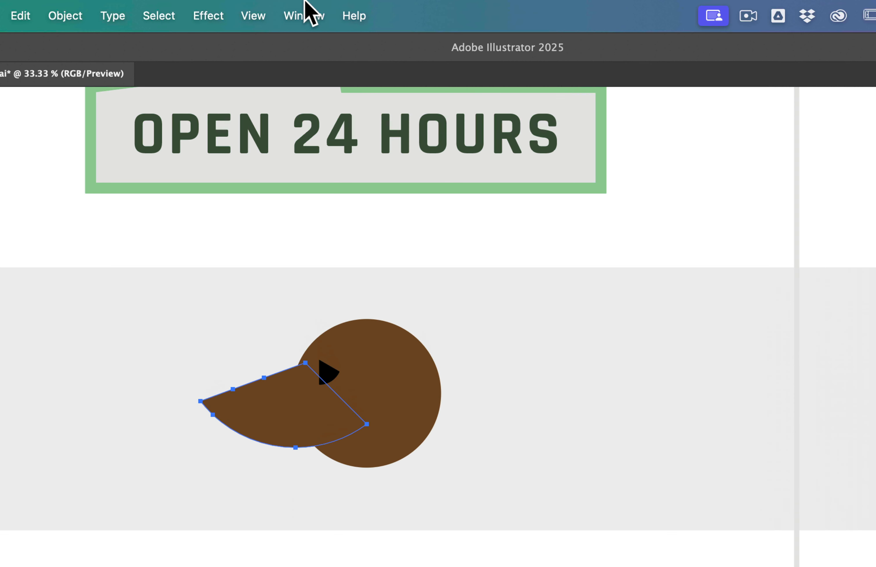
pyautogui.click(309, 15)
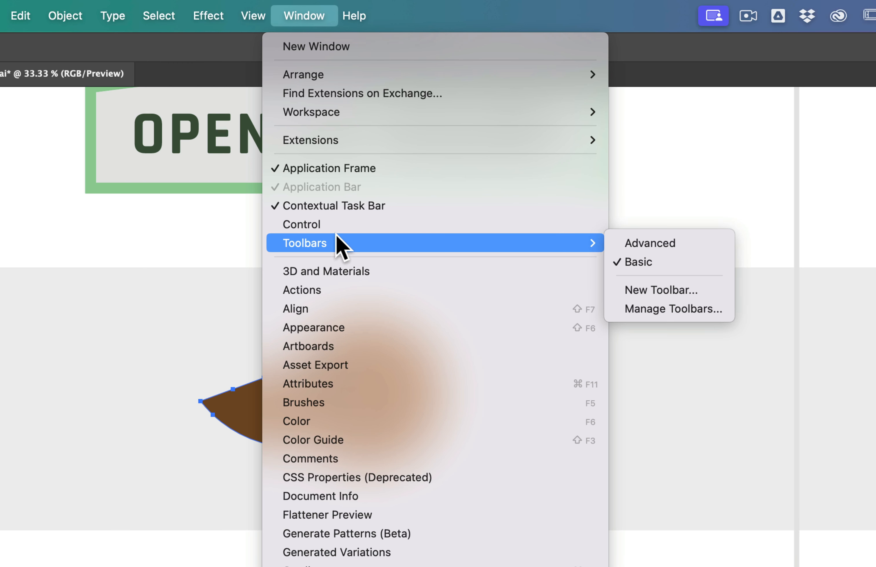
pyautogui.moveTo(372, 246)
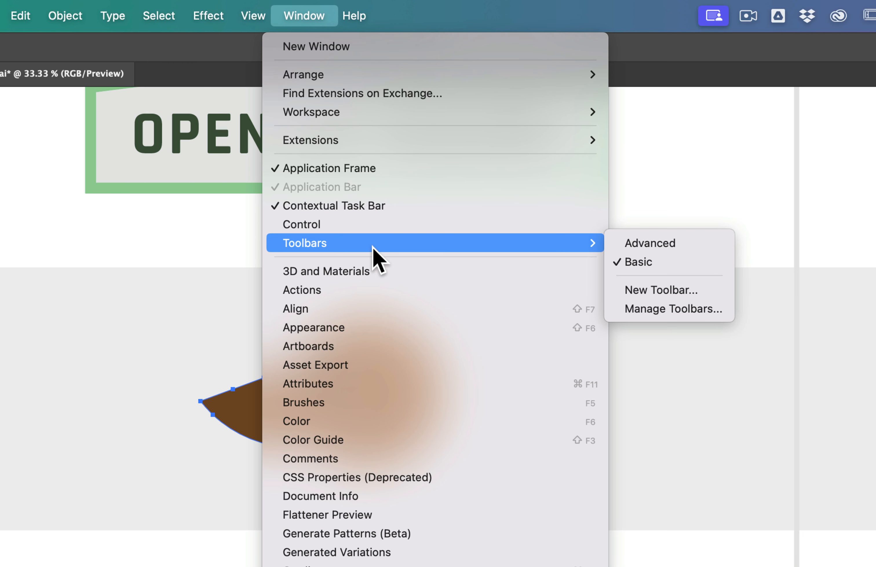
pyautogui.click(671, 244)
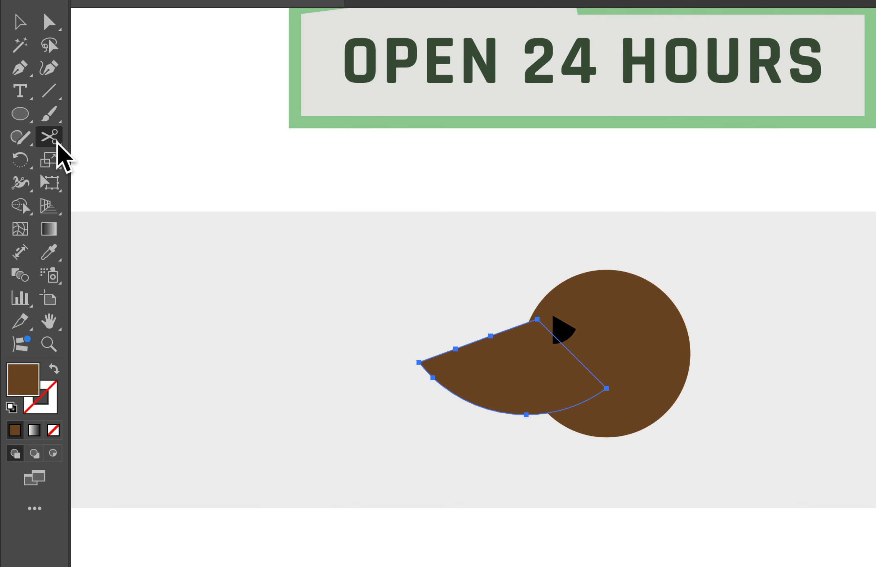
pyautogui.click(52, 142)
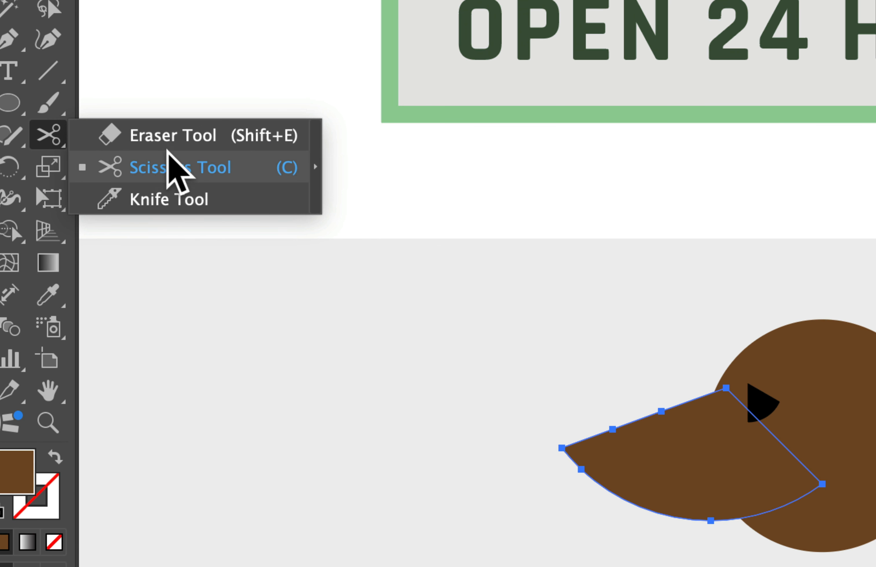
pyautogui.click(152, 201)
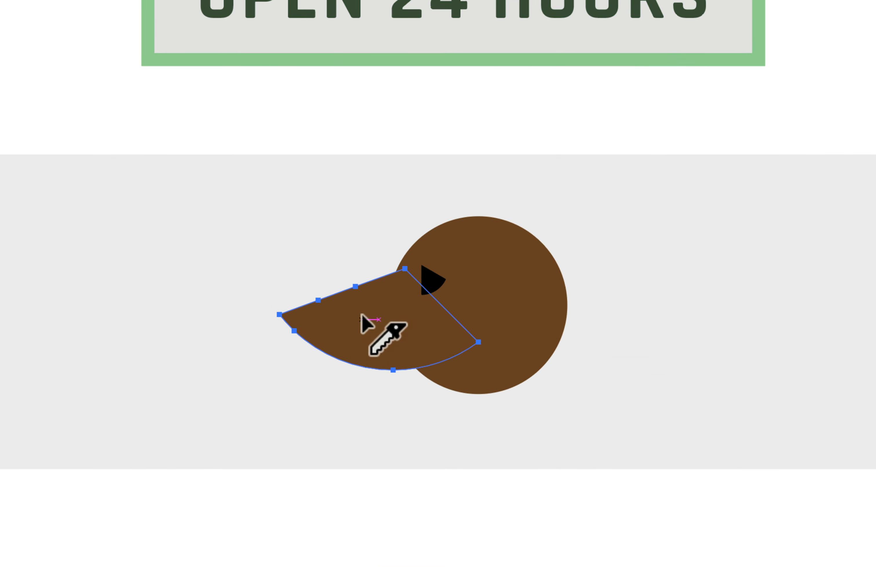
# Step: Try a curved freehand Knife cut across the snout shape near its tip, and undo it
pyautogui.moveTo(327, 269)
pyautogui.mouseDown()
pyautogui.moveTo(317, 351)
pyautogui.moveTo(252, 377)
pyautogui.mouseUp()
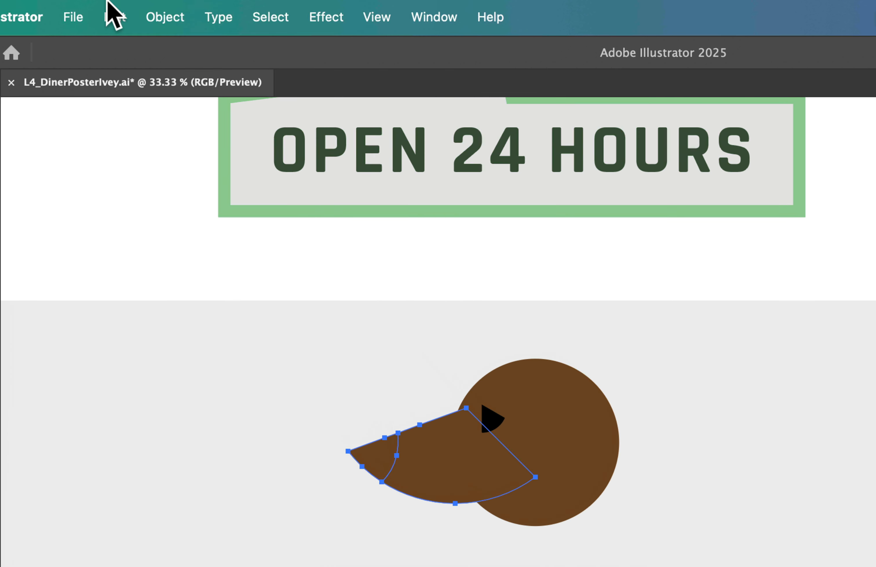
pyautogui.click(111, 9)
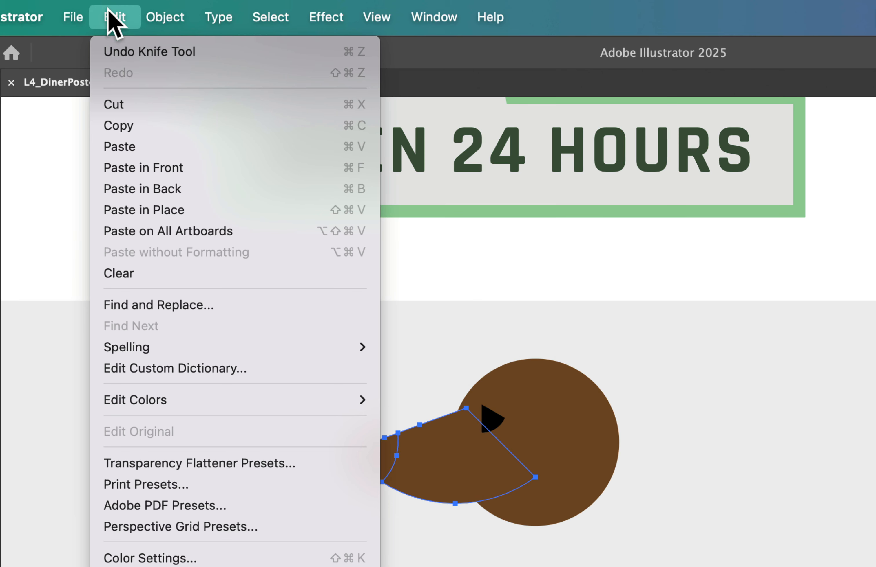
pyautogui.click(118, 52)
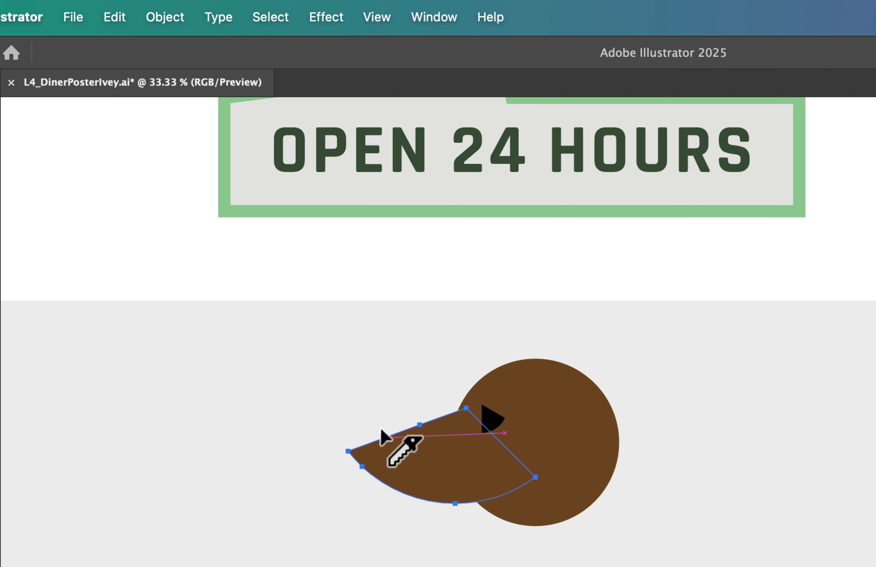
# Step: Cut off the snout's tip with a freehand Knife cut from its upper edge to its lower edge, and deselect everything
pyautogui.moveTo(389, 426)
pyautogui.mouseDown()
pyautogui.moveTo(355, 466)
pyautogui.moveTo(327, 475)
pyautogui.mouseUp()
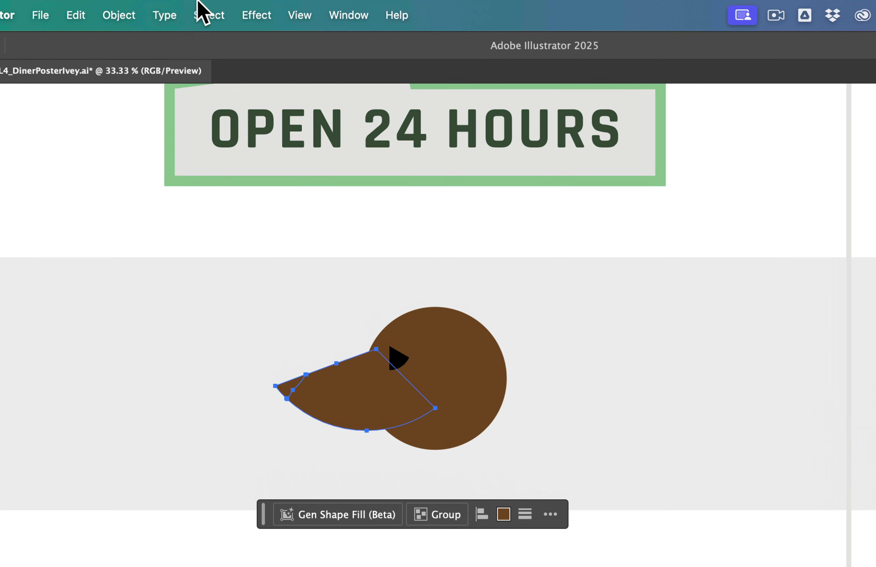
pyautogui.click(200, 7)
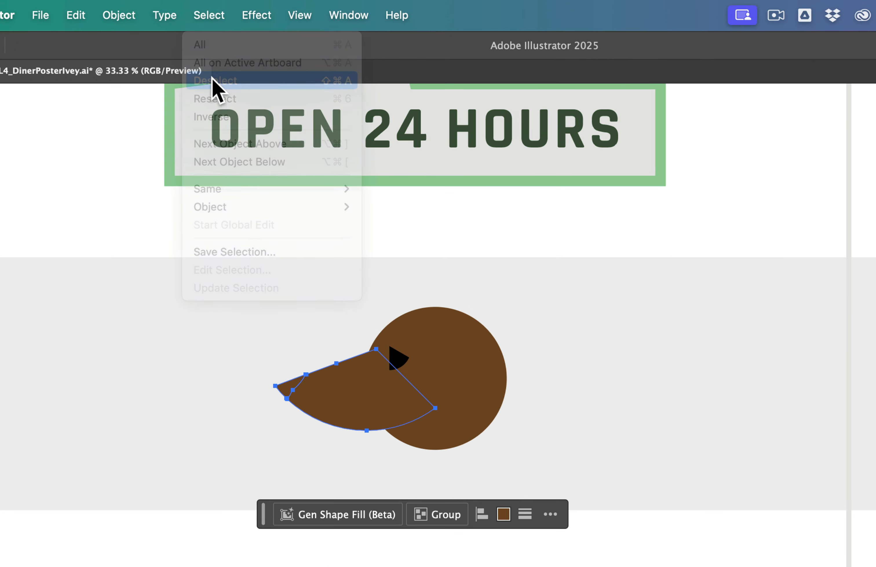
pyautogui.click(214, 82)
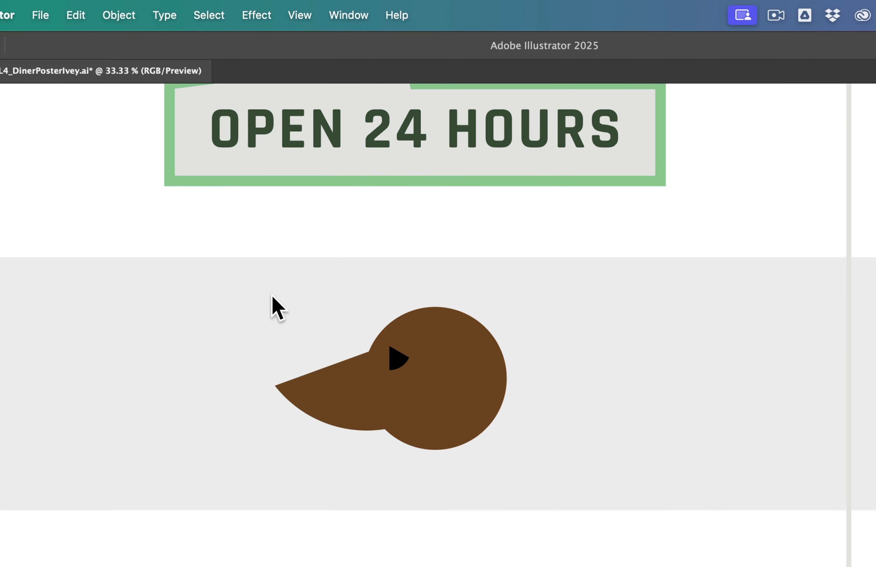
# Step: Fill the small cut-off piece at the snout's tip with black and deselect it
pyautogui.press('v')
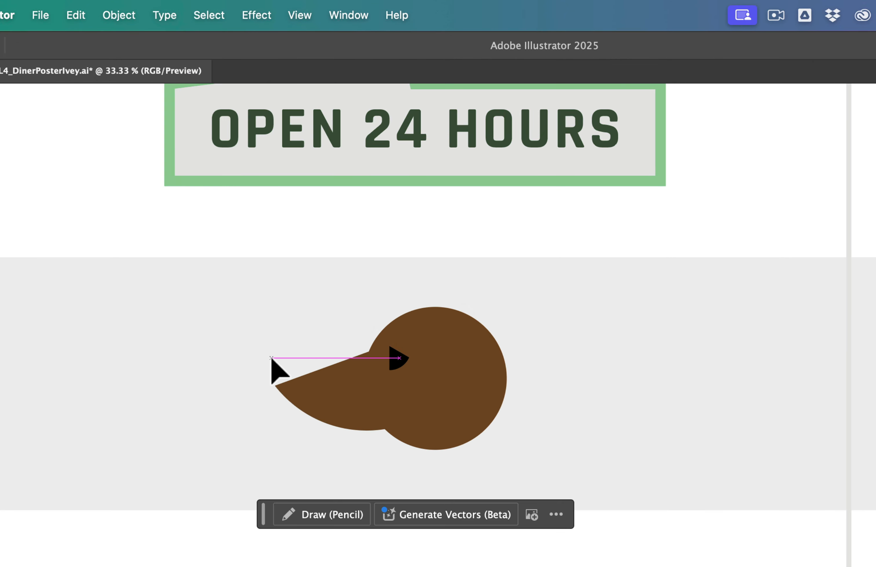
pyautogui.click(284, 389)
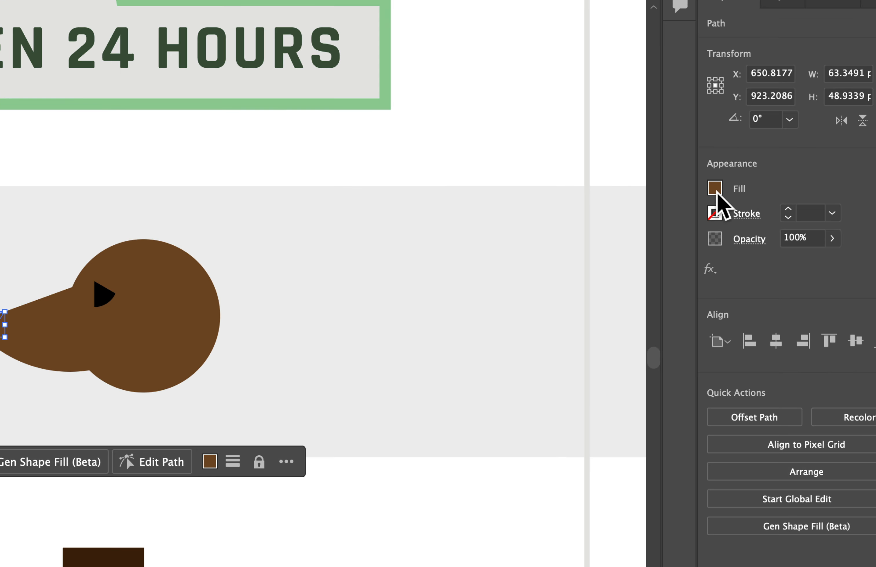
pyautogui.click(741, 183)
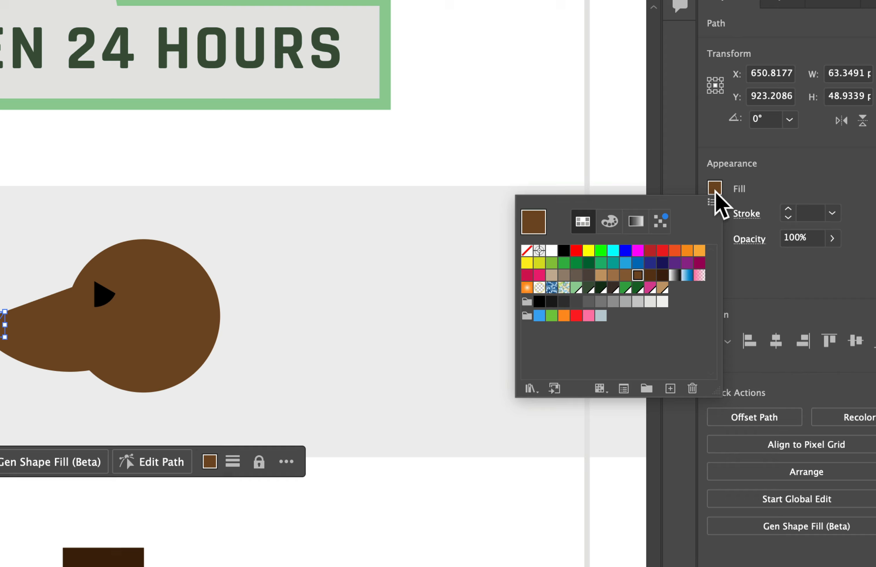
pyautogui.click(564, 250)
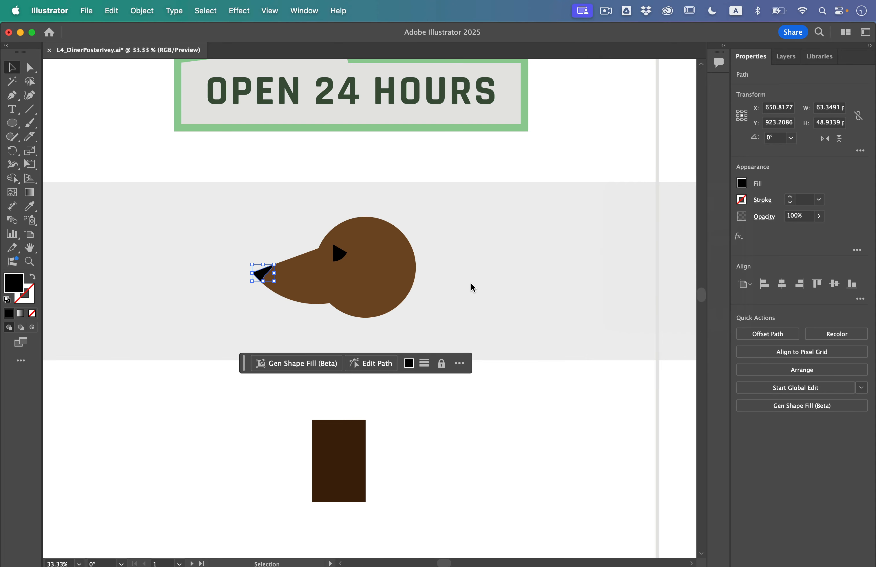
pyautogui.click(475, 273)
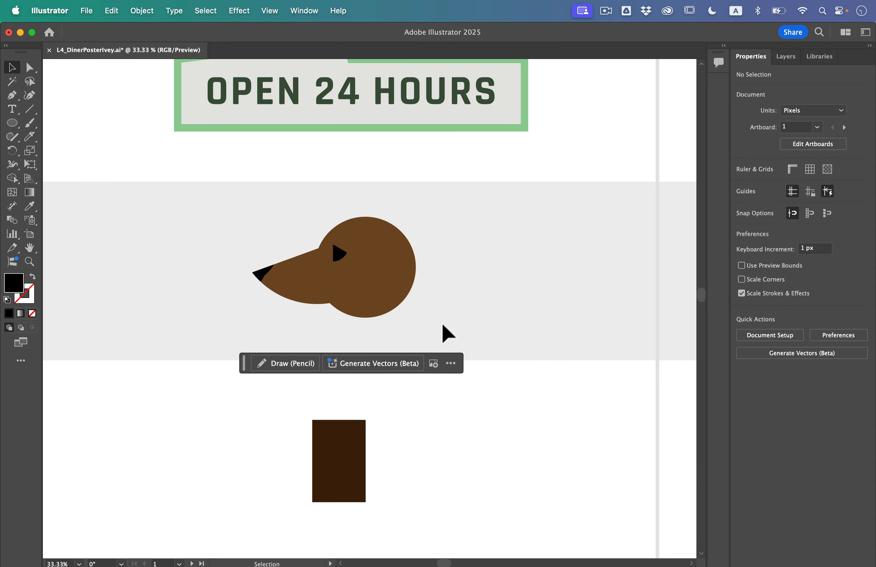
# Step: Split the remaining snout shape with a straight Knife cut from its upper edge to its rear corner inside the head circle, and deselect
pyautogui.press('k')
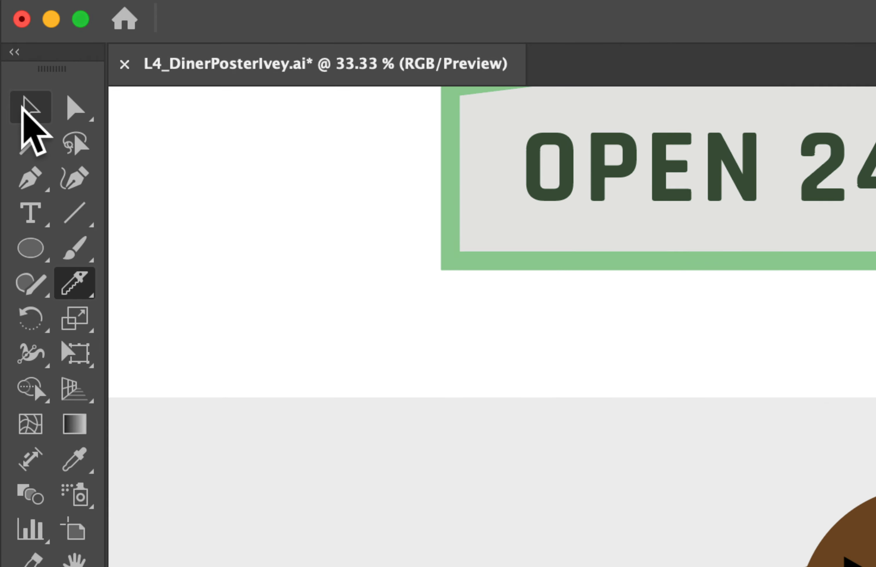
pyautogui.click(11, 70)
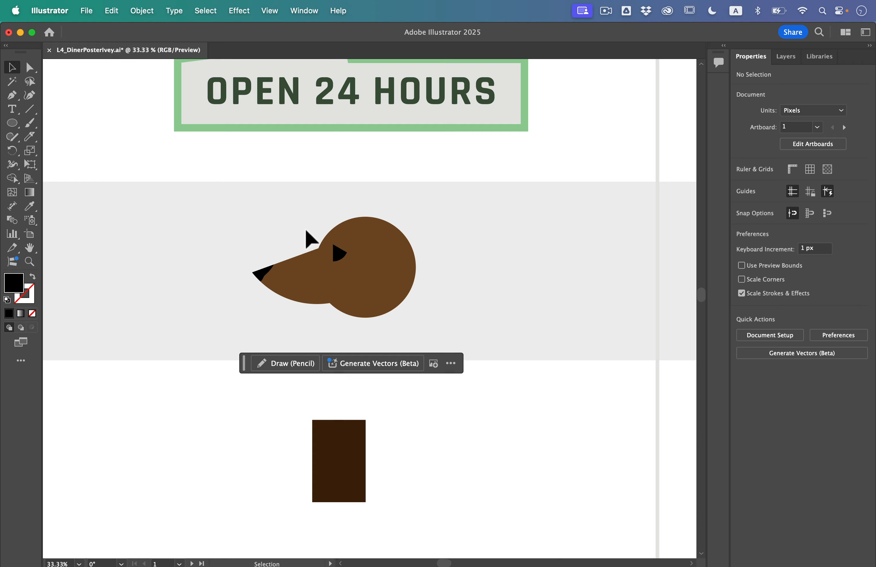
pyautogui.click(309, 292)
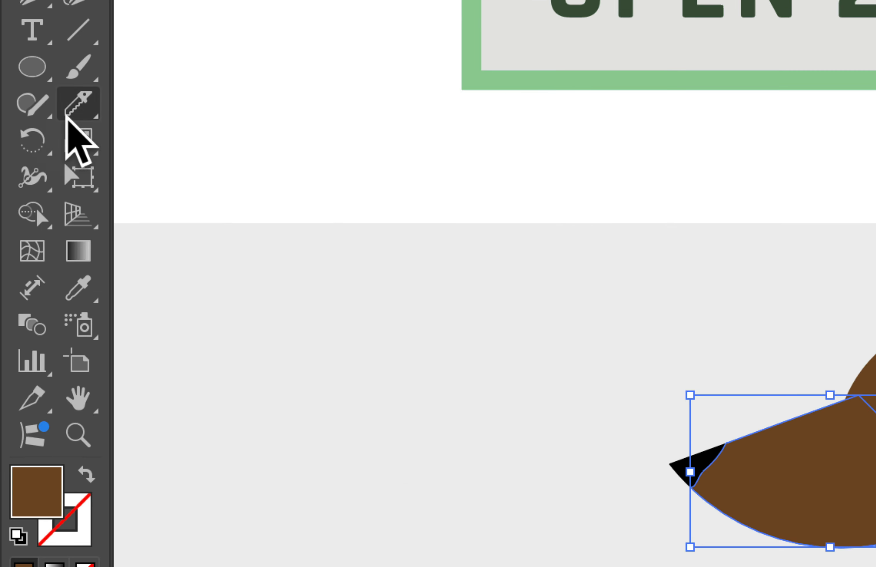
pyautogui.click(29, 137)
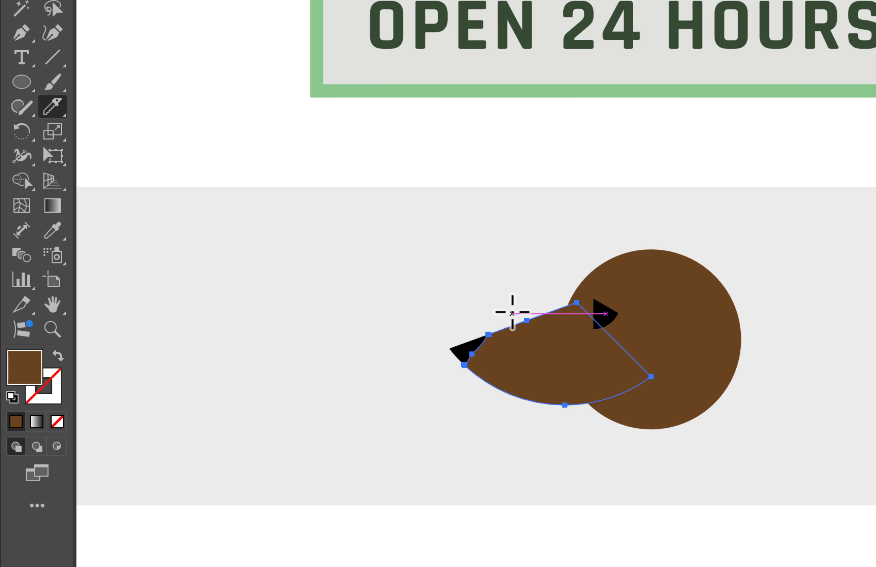
pyautogui.moveTo(512, 313); pyautogui.dragTo(731, 413)
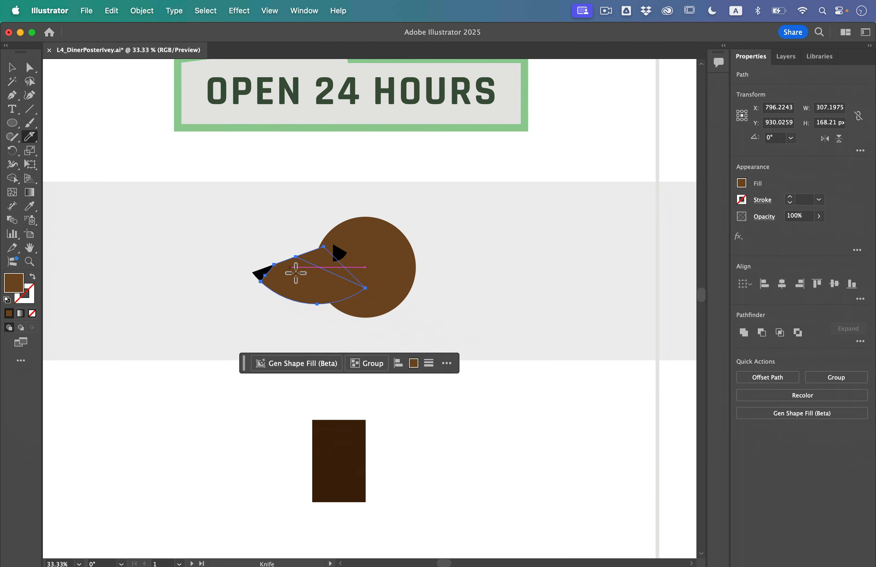
pyautogui.click(10, 70)
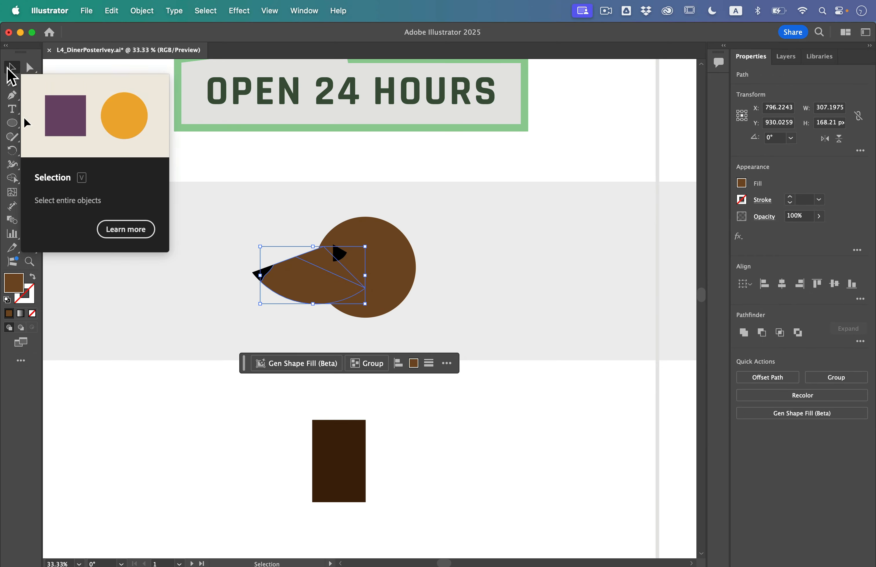
pyautogui.click(226, 254)
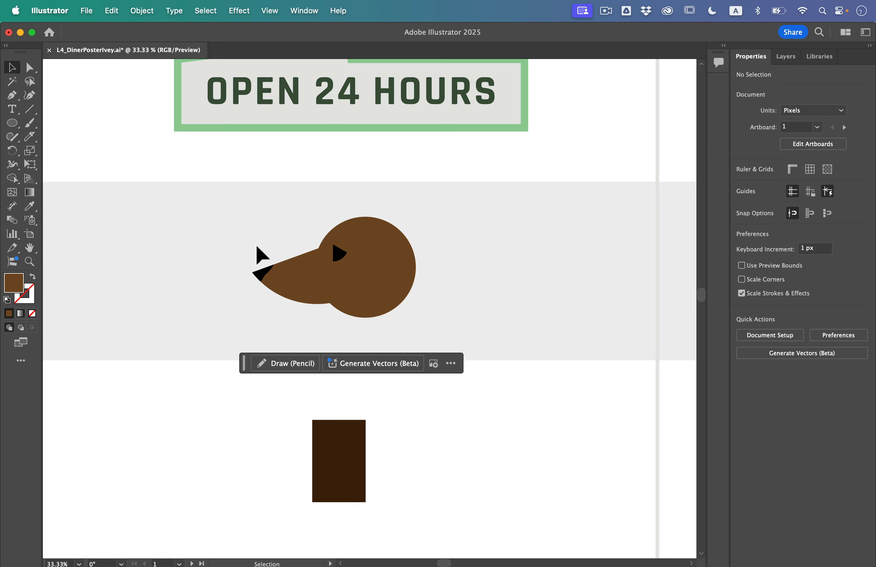
# Step: Fill the lower piece of the snout with the light tan brown swatch and deselect it
pyautogui.click(316, 294)
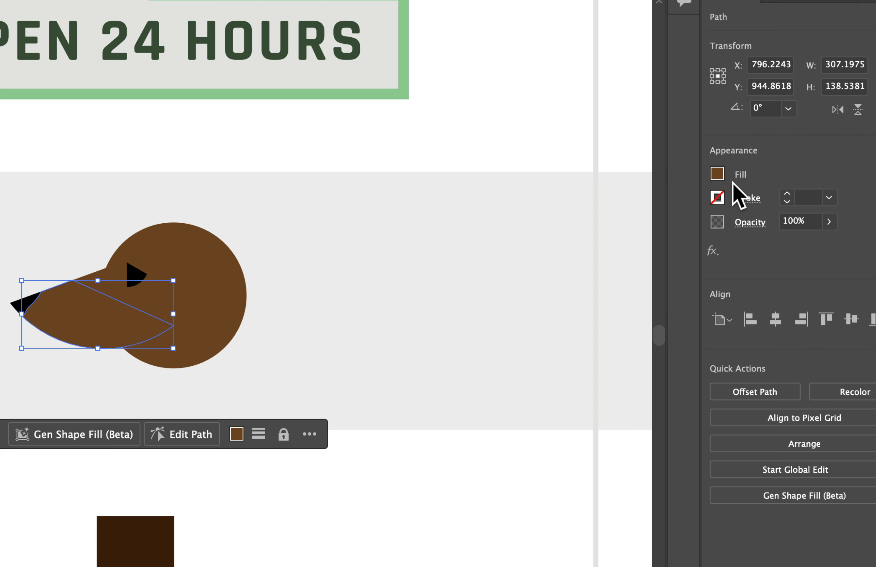
pyautogui.click(741, 183)
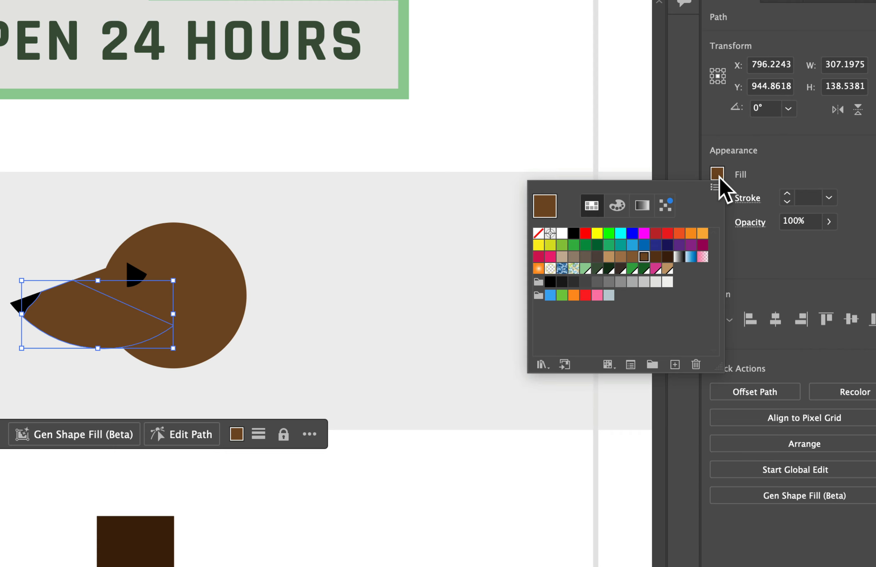
pyautogui.click(608, 257)
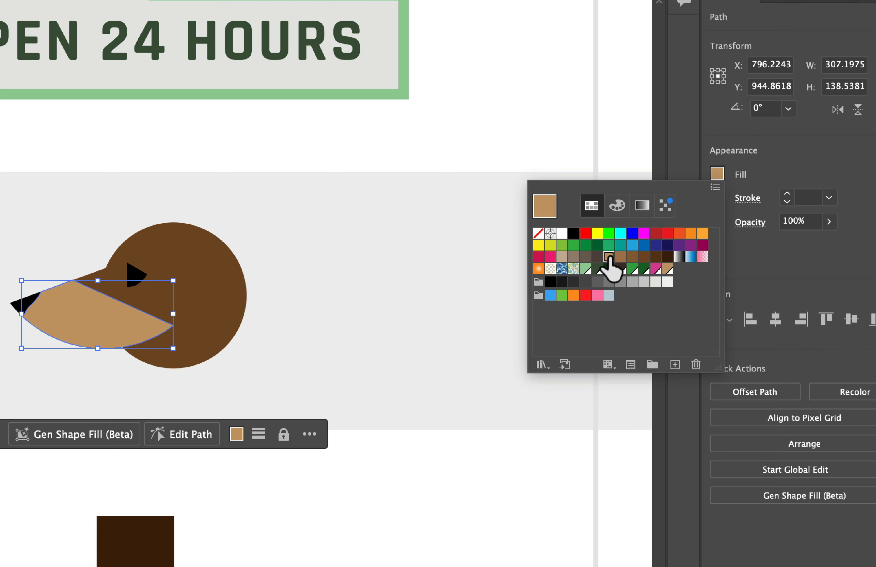
pyautogui.click(398, 353)
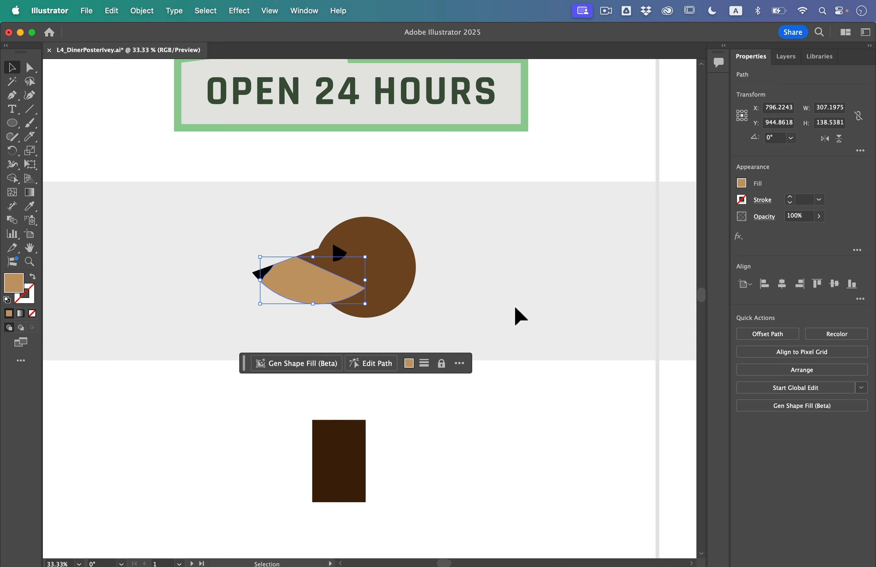
pyautogui.click(518, 316)
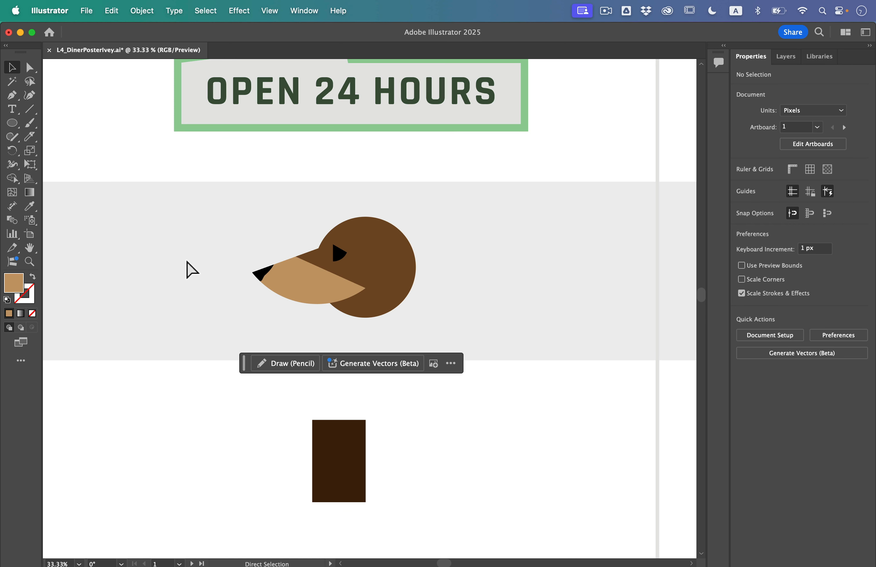
# Step: Select the dark brown rectangle below the head and hide the Contextual Task Bar
pyautogui.scroll(-5, 221, 328)
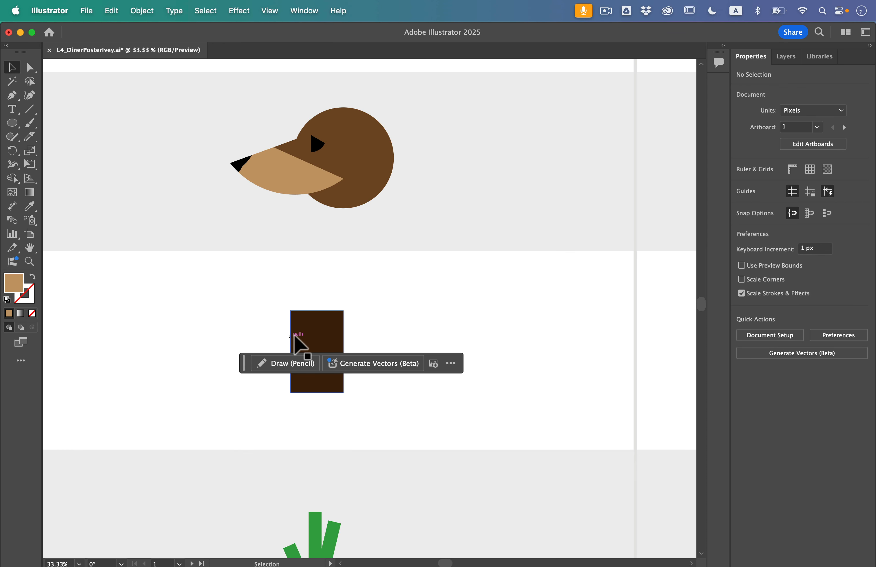
pyautogui.click(295, 336)
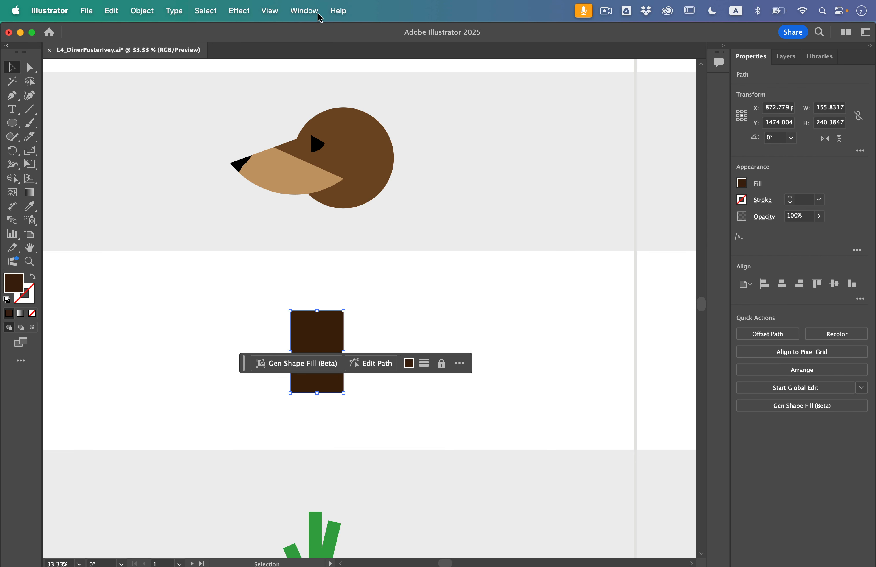
pyautogui.click(309, 9)
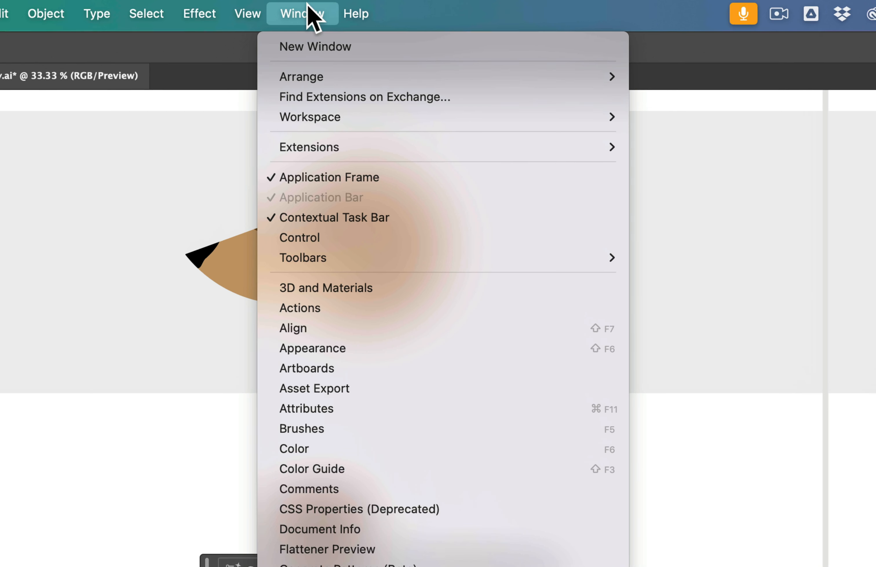
pyautogui.click(305, 142)
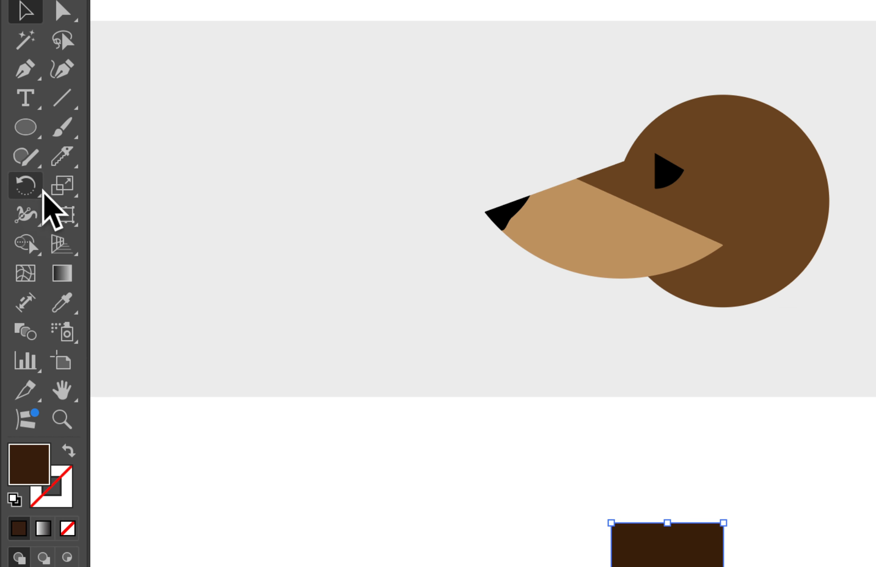
# Step: Switch to the Eraser tool and set its size to 60 pt in the tool options
pyautogui.click(29, 138)
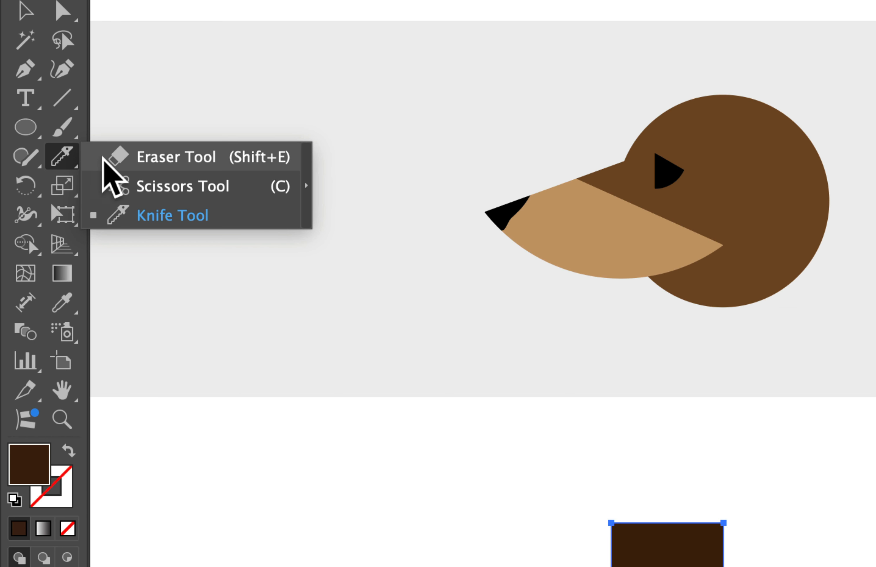
pyautogui.click(163, 157)
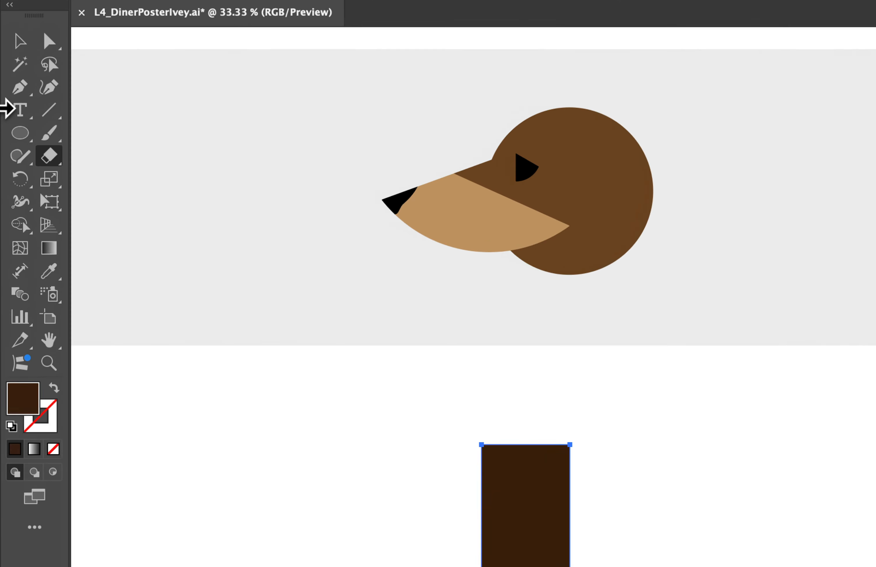
pyautogui.doubleClick(54, 168)
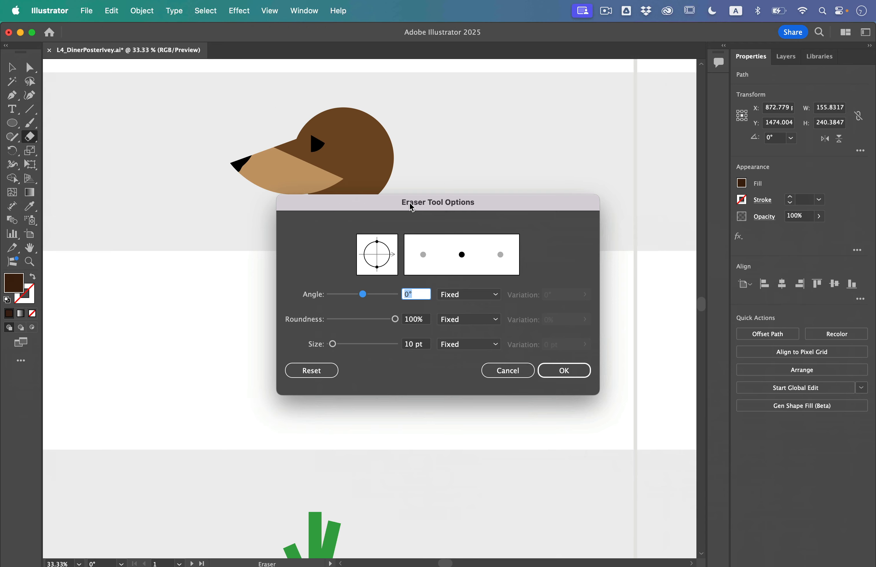
pyautogui.moveTo(411, 207); pyautogui.dragTo(405, 117)
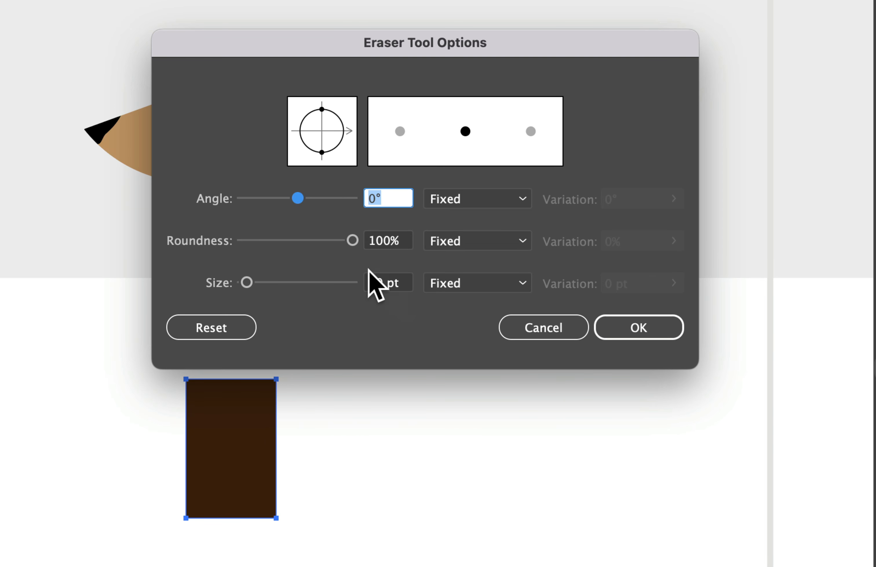
pyautogui.doubleClick(369, 282)
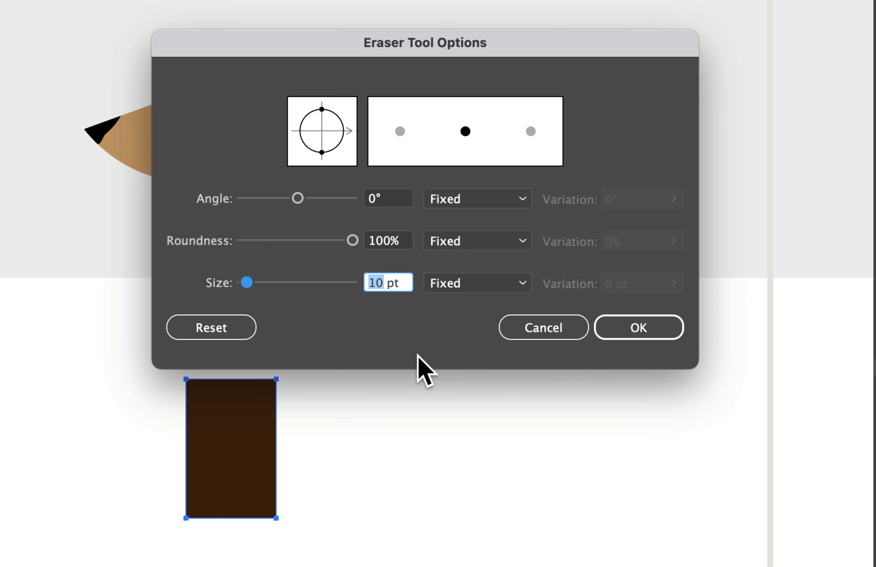
pyautogui.write('60')
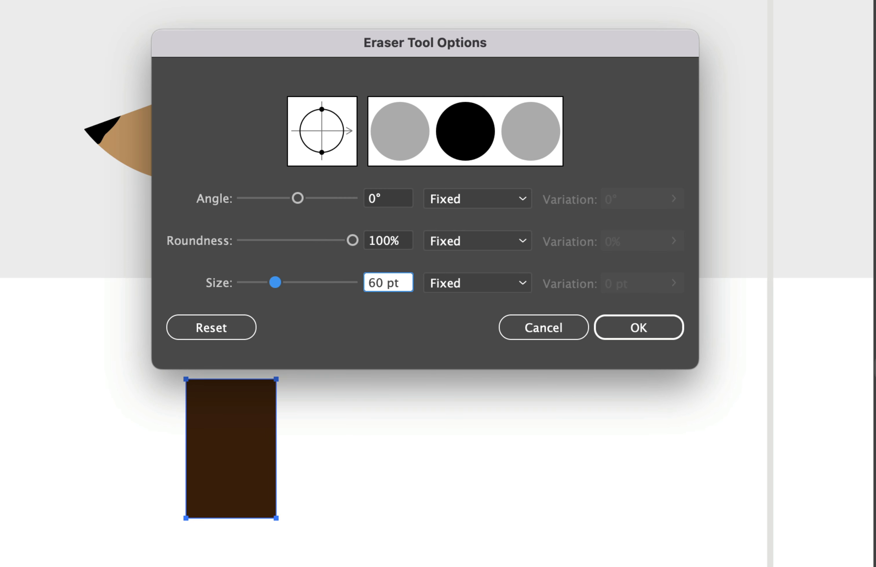
pyautogui.click(640, 336)
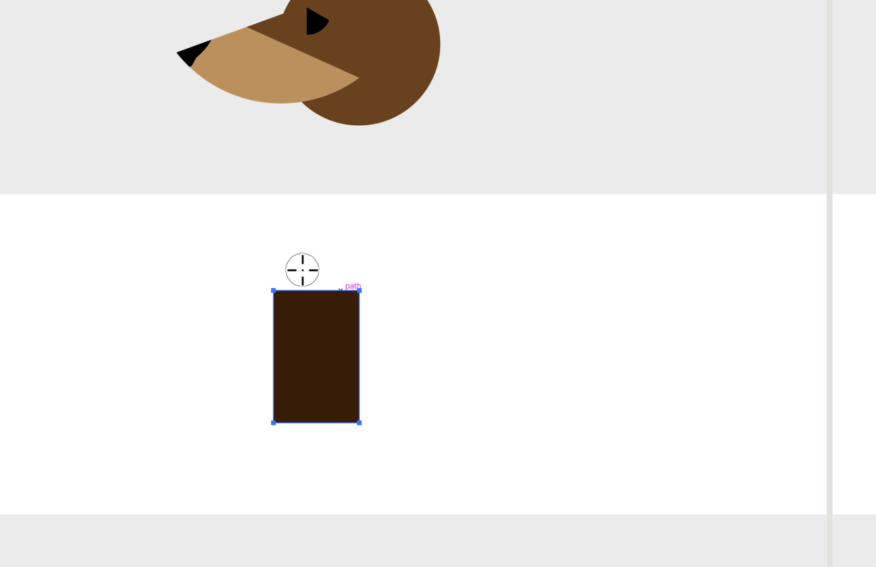
# Step: Try erasing a vertical strip through the dark brown rectangle, and undo the Eraser stroke
pyautogui.moveTo(297, 272)
pyautogui.mouseDown()
pyautogui.moveTo(315, 272)
pyautogui.moveTo(352, 299)
pyautogui.moveTo(361, 366)
pyautogui.moveTo(338, 413)
pyautogui.moveTo(274, 429)
pyautogui.moveTo(291, 448)
pyautogui.mouseUp()
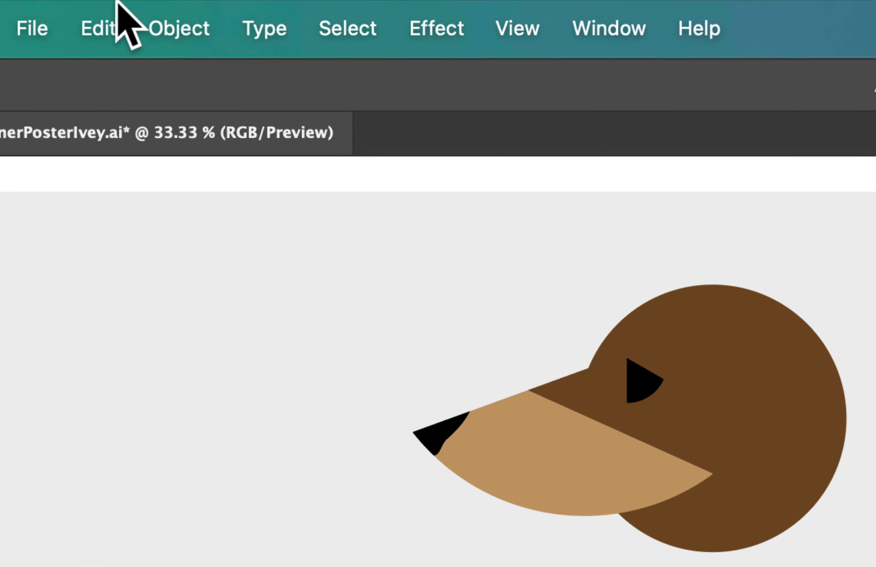
pyautogui.click(115, 8)
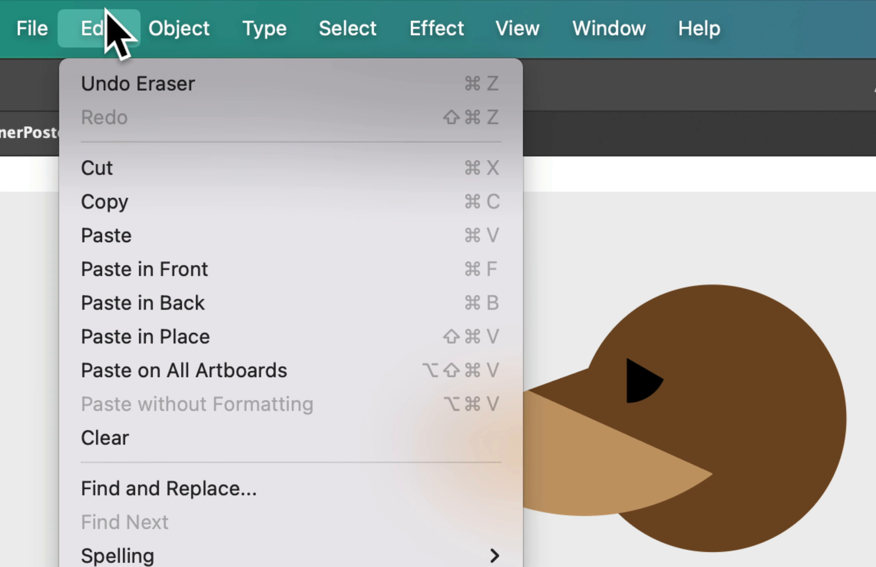
pyautogui.click(116, 31)
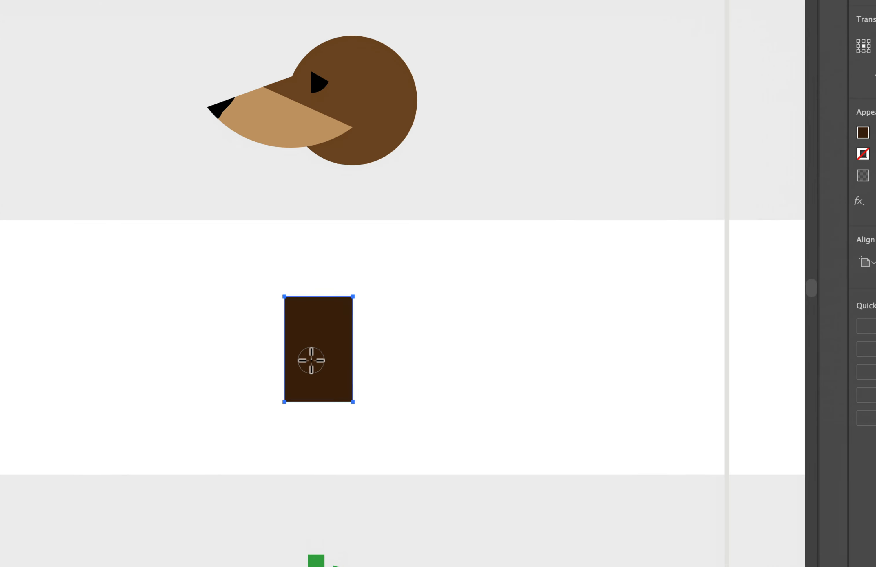
# Step: Erase the dark brown rectangle's right side and lower edge freehand to shape them into a rounded ear outline
pyautogui.scroll(-2, 309, 360)
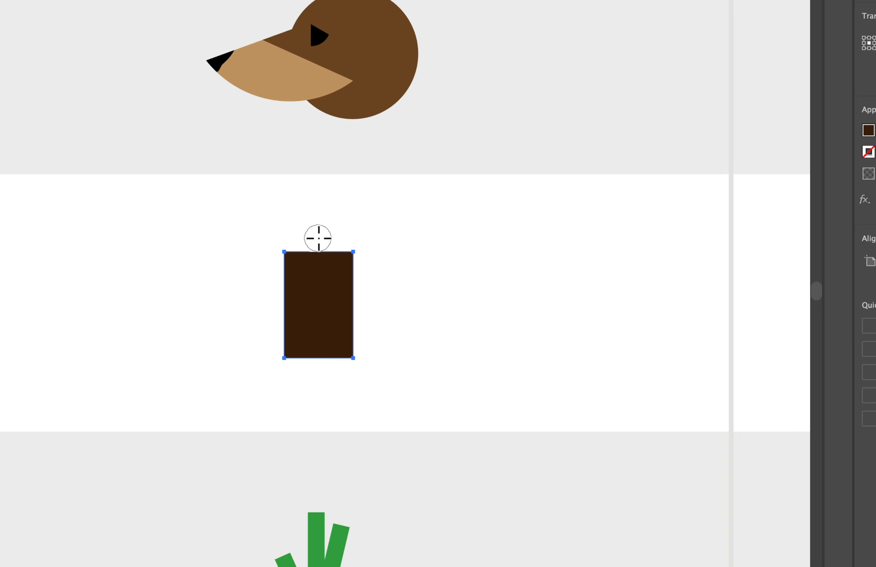
pyautogui.moveTo(336, 247)
pyautogui.mouseDown()
pyautogui.moveTo(357, 296)
pyautogui.moveTo(343, 348)
pyautogui.mouseUp()
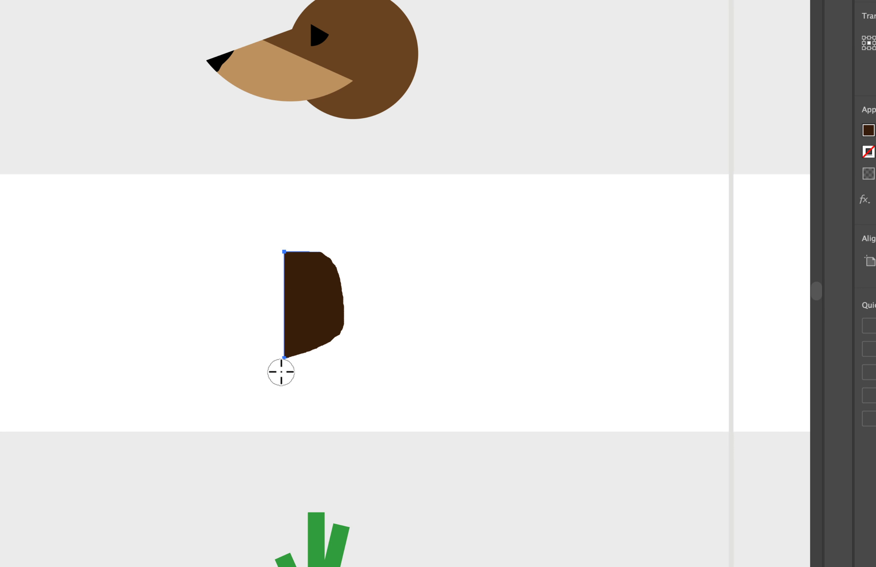
pyautogui.moveTo(380, 346); pyautogui.dragTo(388, 332)
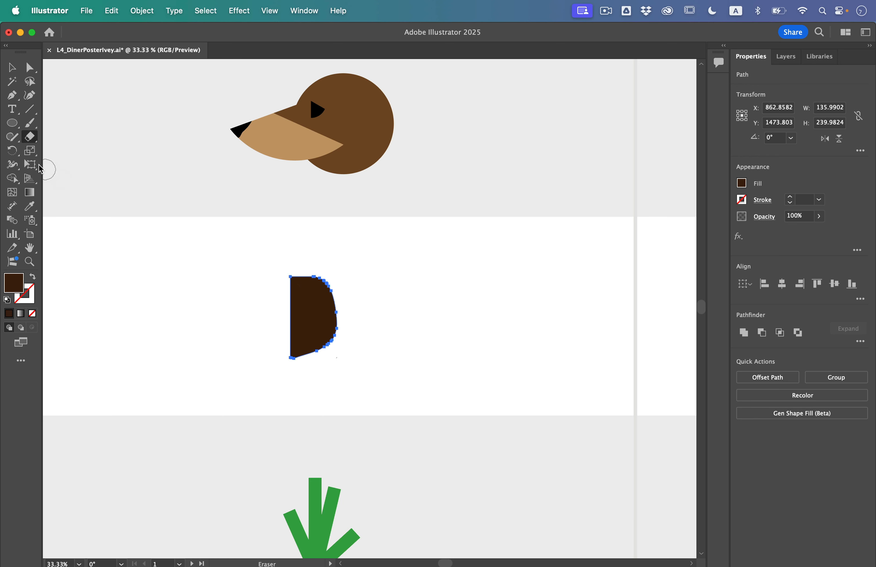
# Step: Round the ear's upper-left corner with its corner widget so it blends into the curved top edge, and deselect
pyautogui.click(9, 71)
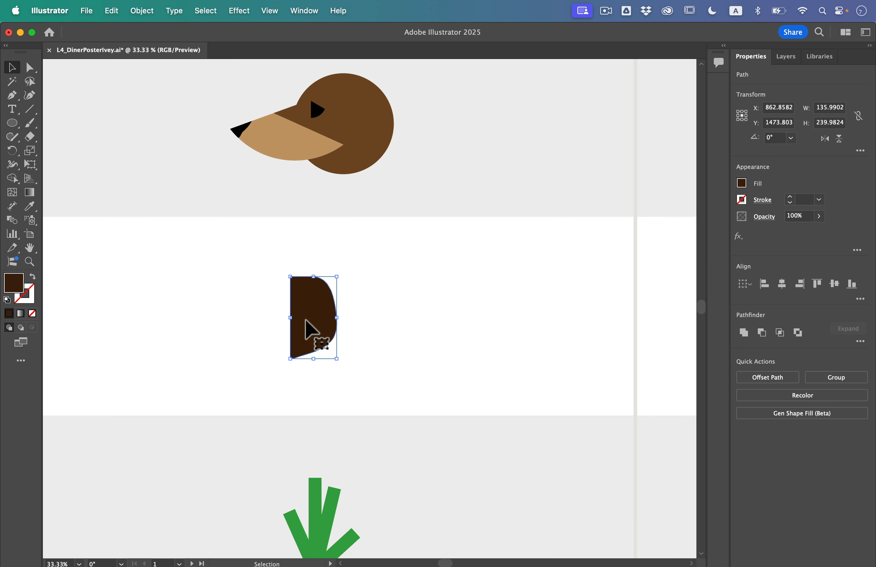
pyautogui.click(262, 7)
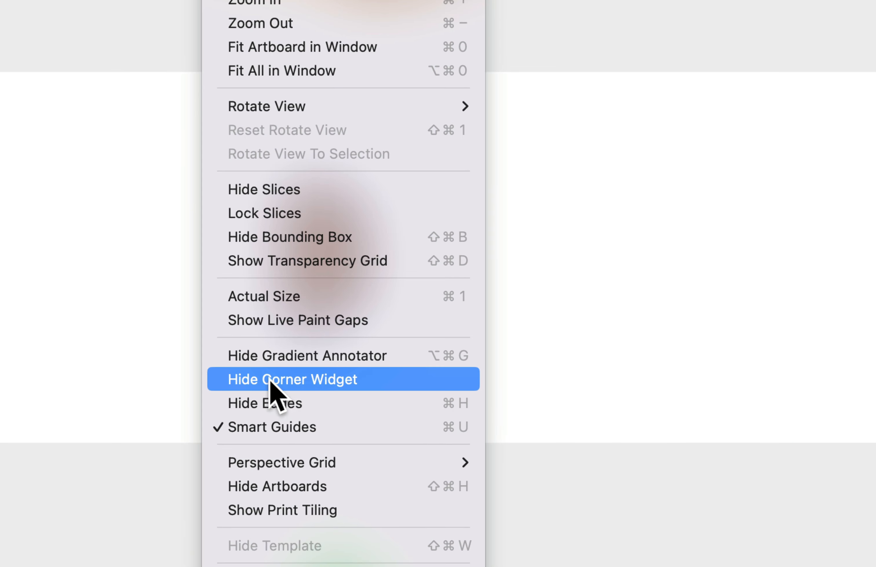
pyautogui.click(191, 365)
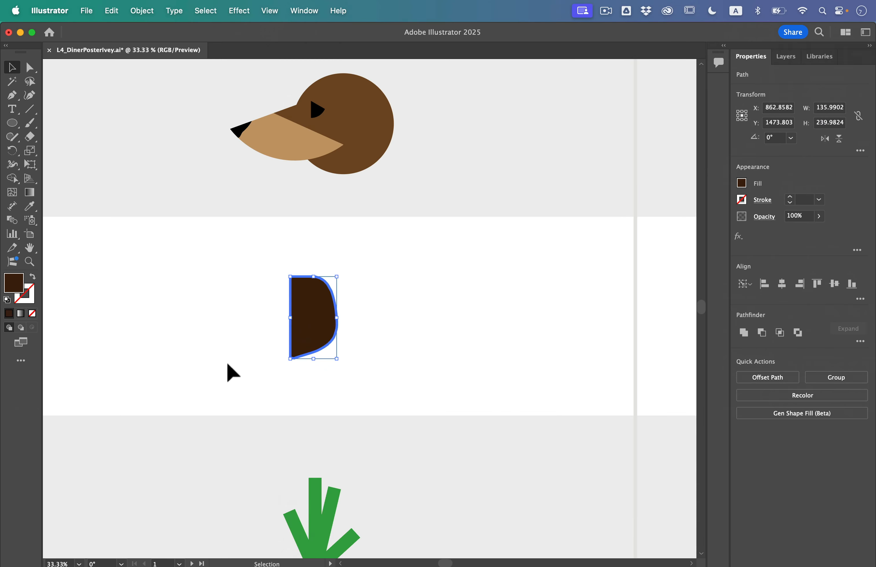
pyautogui.click(227, 364)
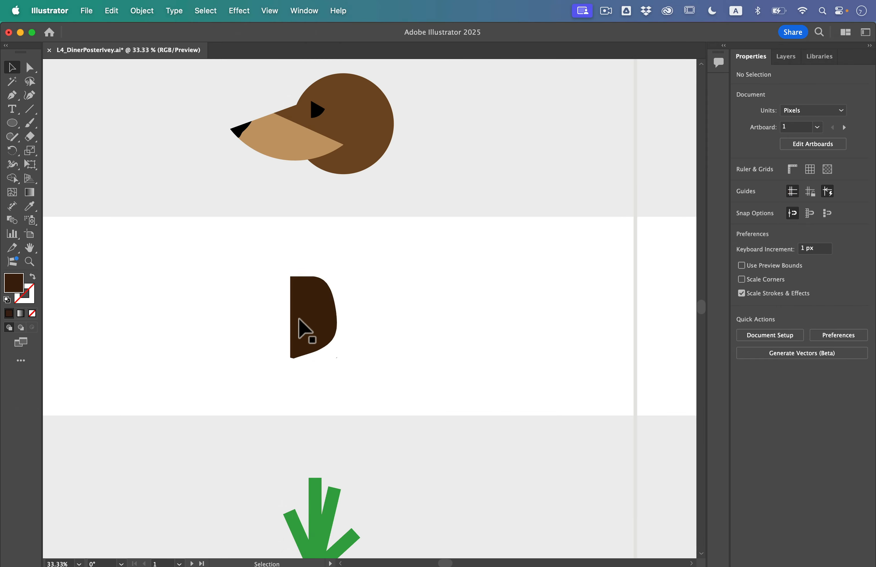
pyautogui.click(307, 306)
pyautogui.click(31, 69)
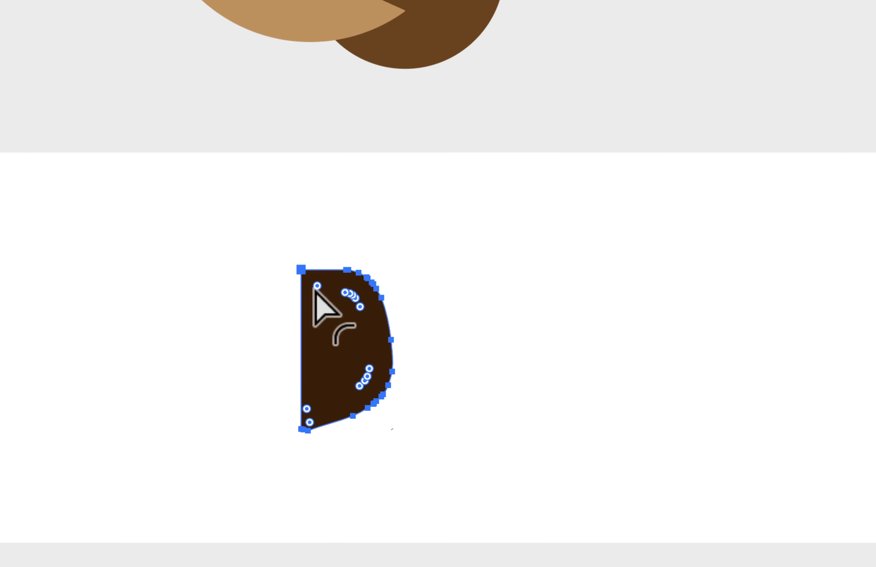
pyautogui.moveTo(317, 285); pyautogui.dragTo(343, 324)
pyautogui.click(286, 263)
pyautogui.moveTo(315, 289); pyautogui.dragTo(335, 308)
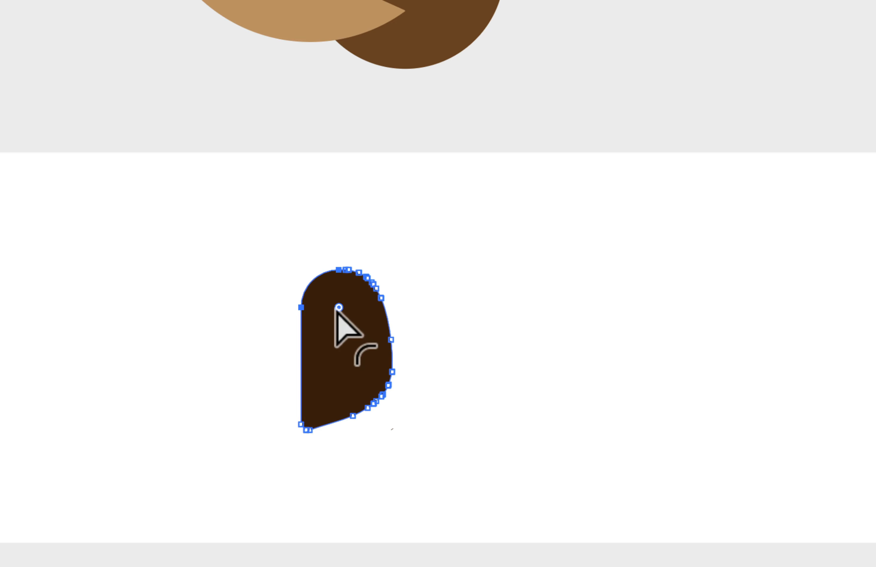
pyautogui.click(430, 397)
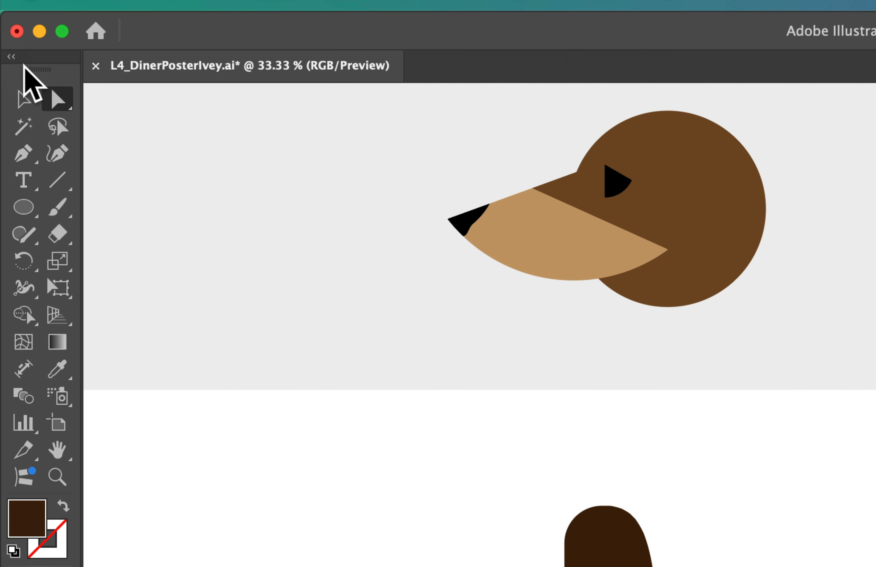
# Step: Move the ear onto the back of the dog's head, rotate it slightly clockwise, adjust its position and deselect it
pyautogui.click(10, 67)
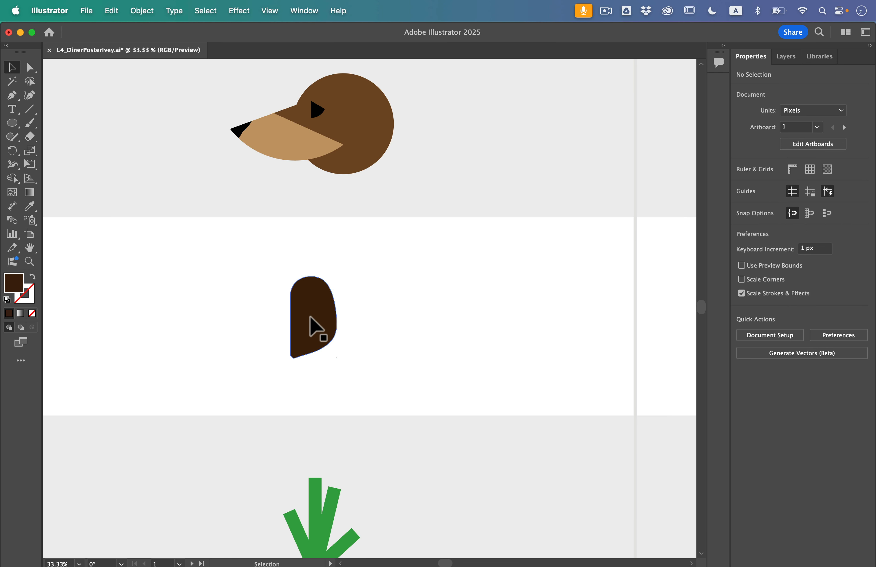
pyautogui.moveTo(309, 316); pyautogui.dragTo(374, 148)
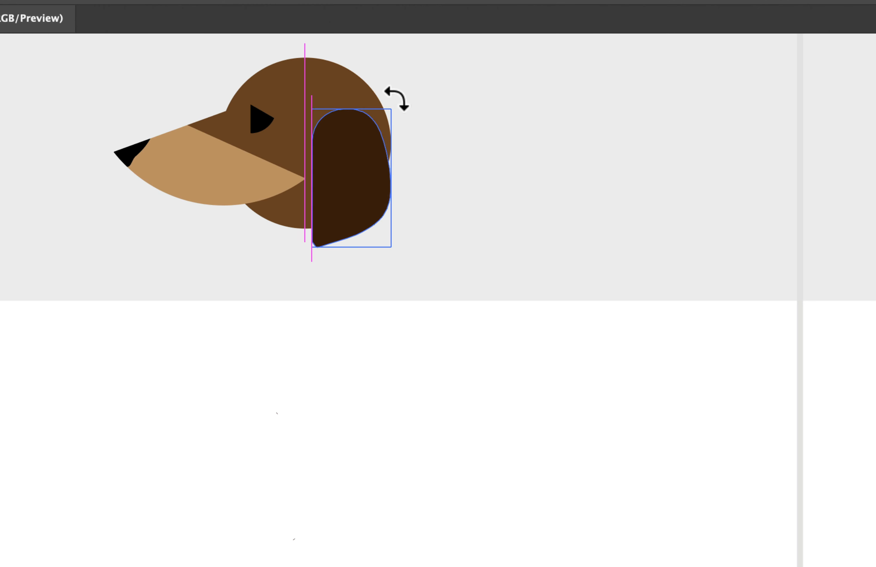
pyautogui.moveTo(396, 99); pyautogui.dragTo(414, 110)
pyautogui.moveTo(367, 157); pyautogui.dragTo(370, 147)
pyautogui.click(455, 225)
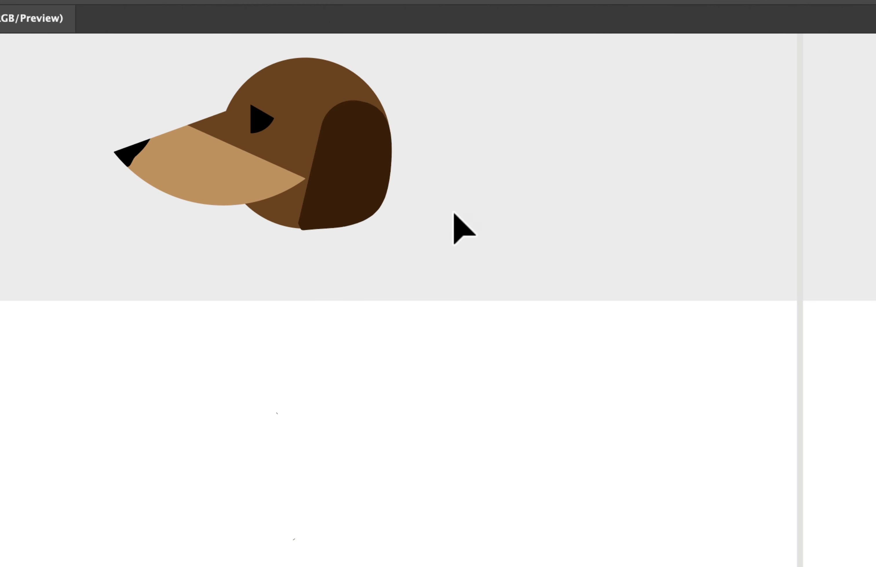
# Step: Select all the shapes that make up the dog's head, including the ear
pyautogui.scroll(3, 350, 186)
pyautogui.hscroll(1, 331, 193)
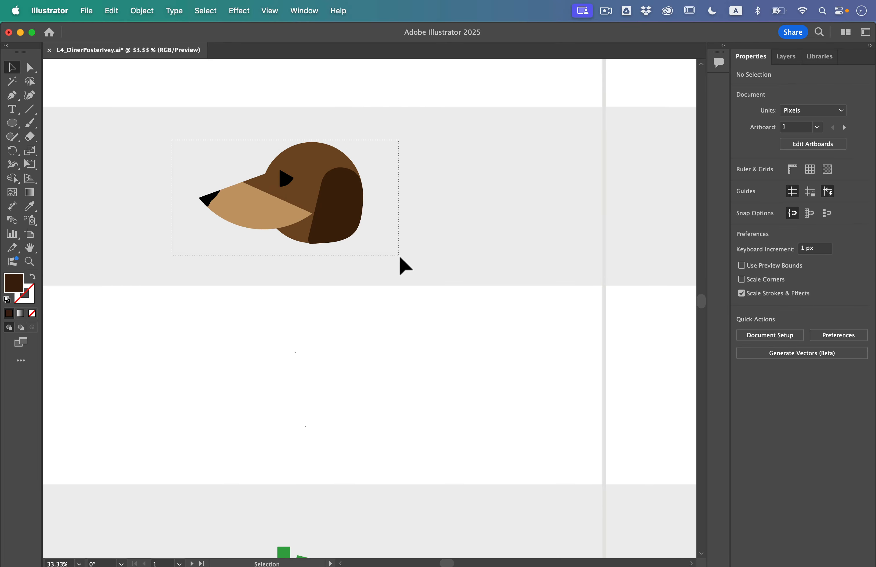
pyautogui.moveTo(399, 257); pyautogui.dragTo(400, 258)
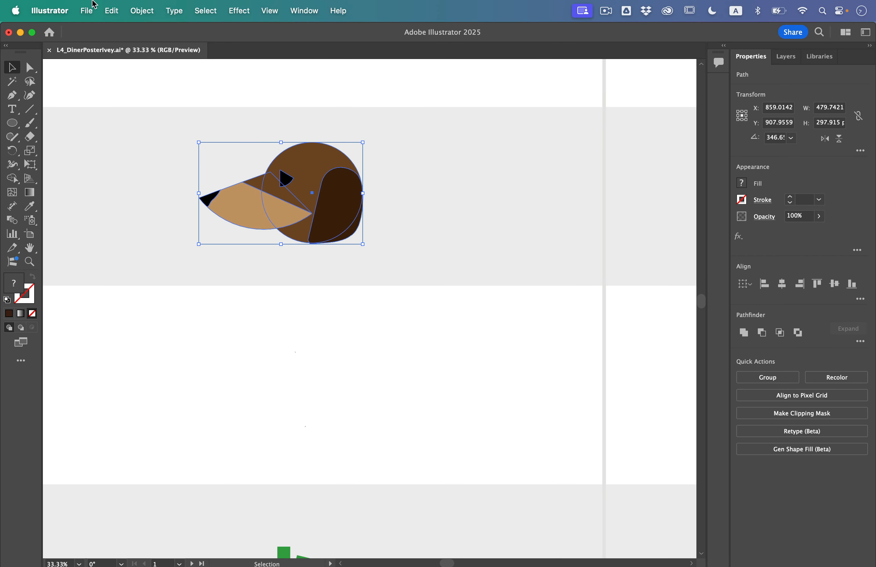
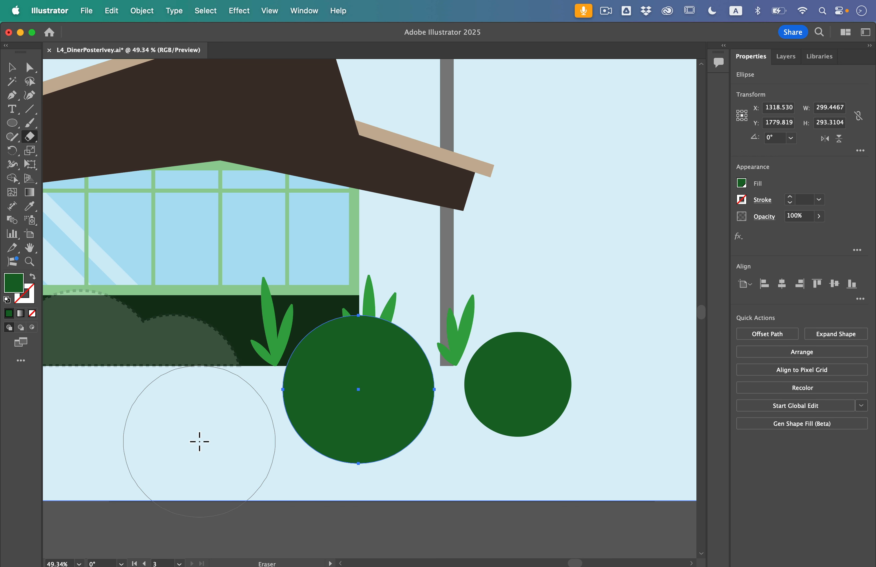
# Step: Erase the part of each dark green circle below the building's base with straight Eraser strokes, leaving flat-bottomed bushes, and deselect
pyautogui.moveTo(199, 441)
pyautogui.mouseDown()
pyautogui.moveTo(450, 457)
pyautogui.moveTo(556, 454)
pyautogui.moveTo(551, 449)
pyautogui.mouseUp()
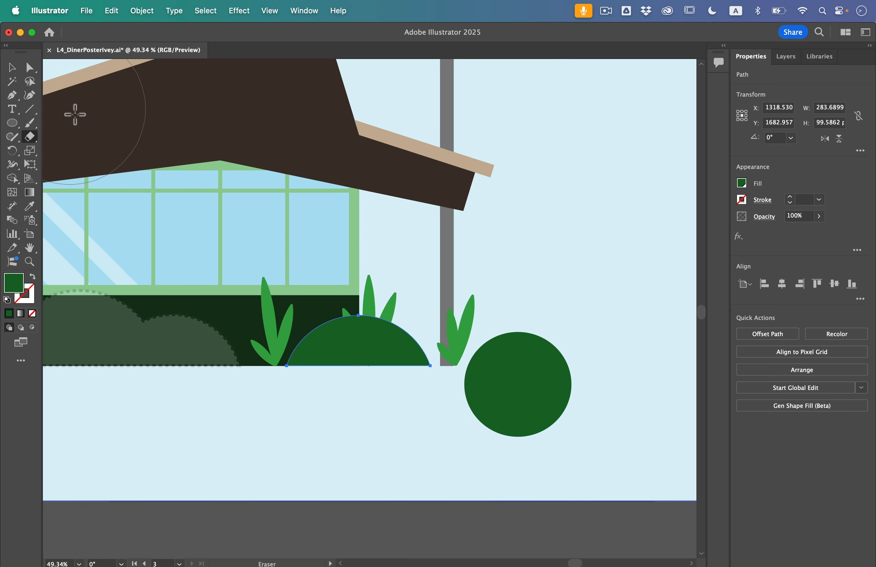
pyautogui.click(8, 71)
pyautogui.click(546, 386)
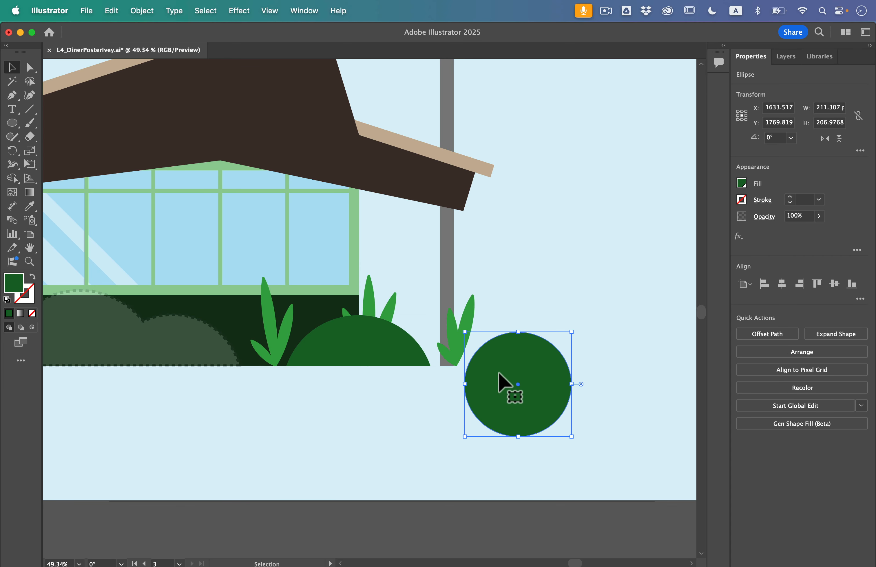
pyautogui.click(30, 140)
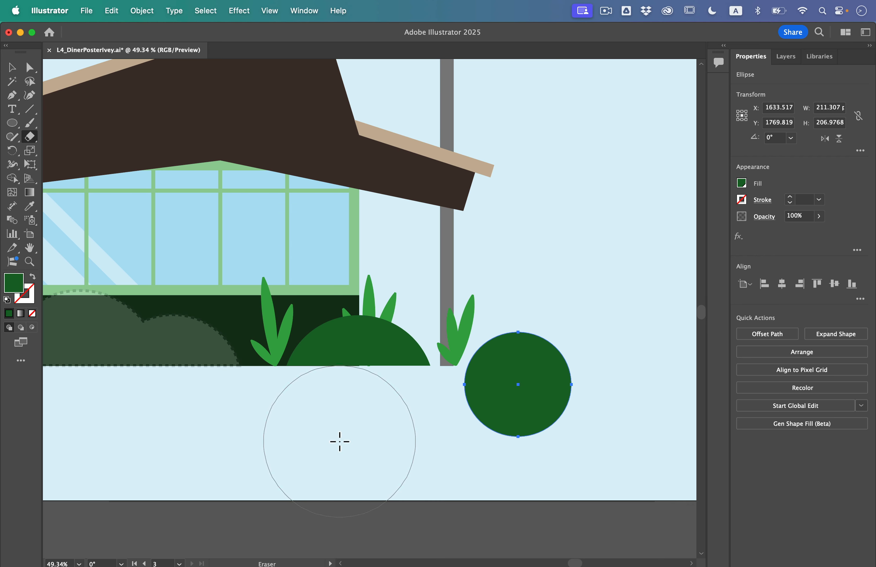
pyautogui.moveTo(340, 442); pyautogui.dragTo(625, 472)
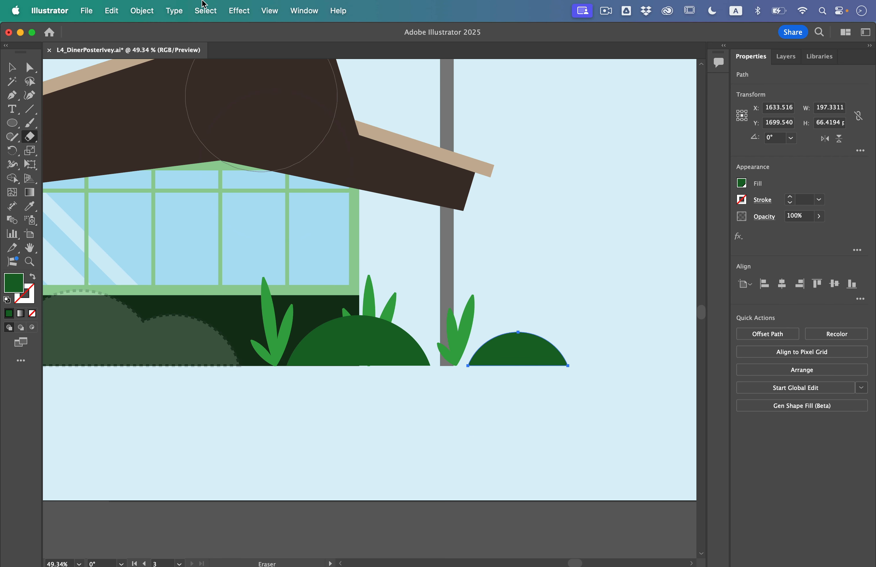
pyautogui.click(205, 11)
pyautogui.click(210, 57)
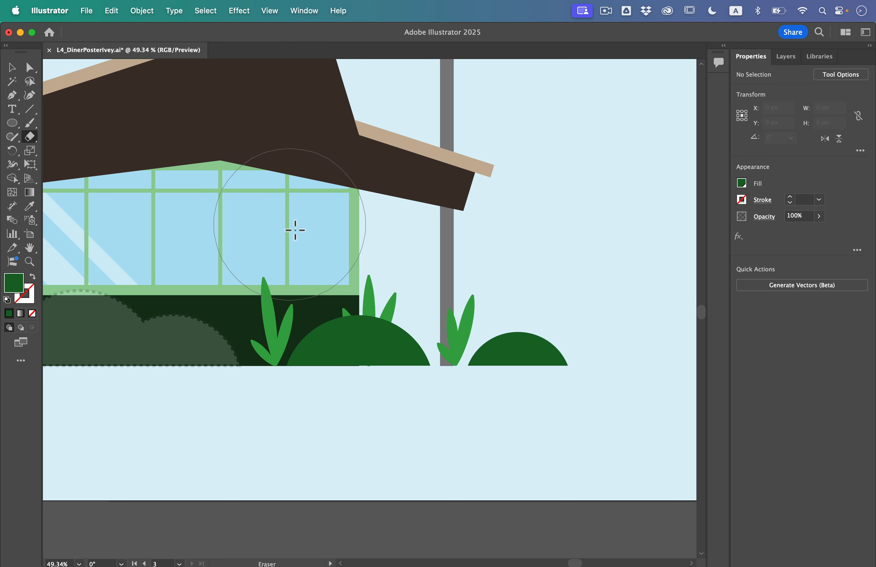
# Step: On the Signage artboard, centre the red circle horizontally and vertically on the dark green circle, using the green one as key object
pyautogui.press('super+0')
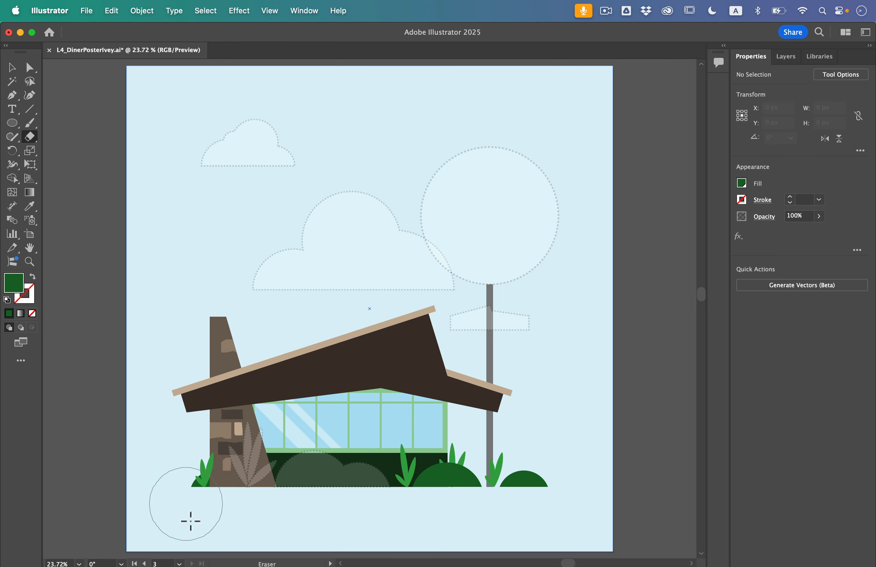
pyautogui.click(179, 564)
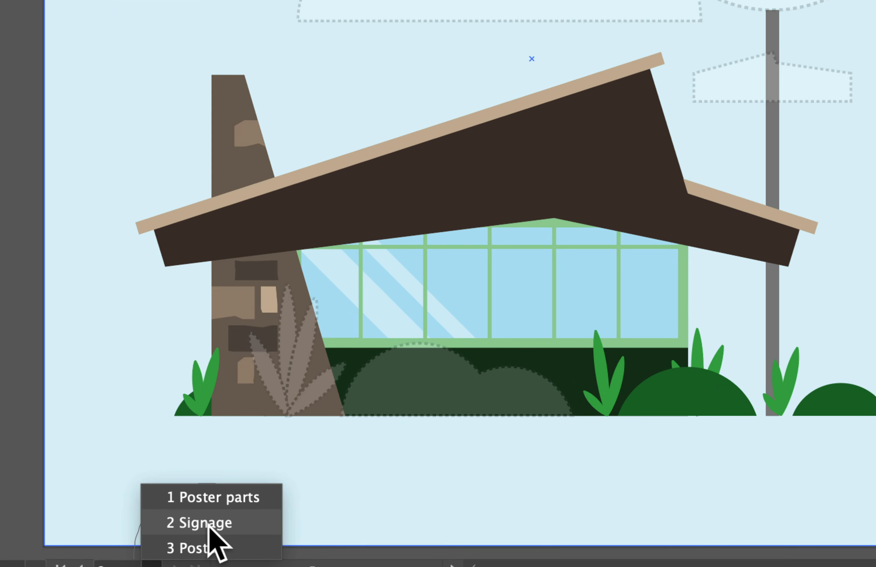
pyautogui.click(207, 523)
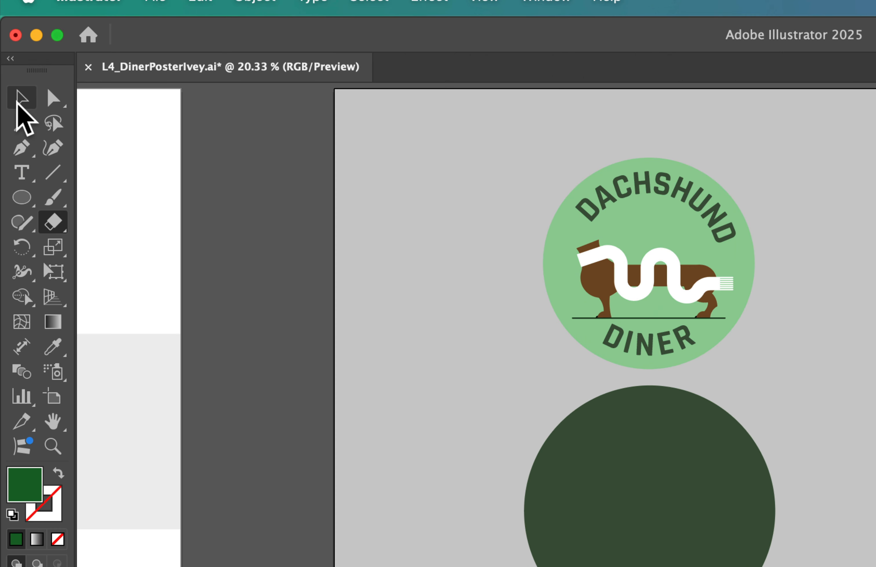
pyautogui.click(11, 68)
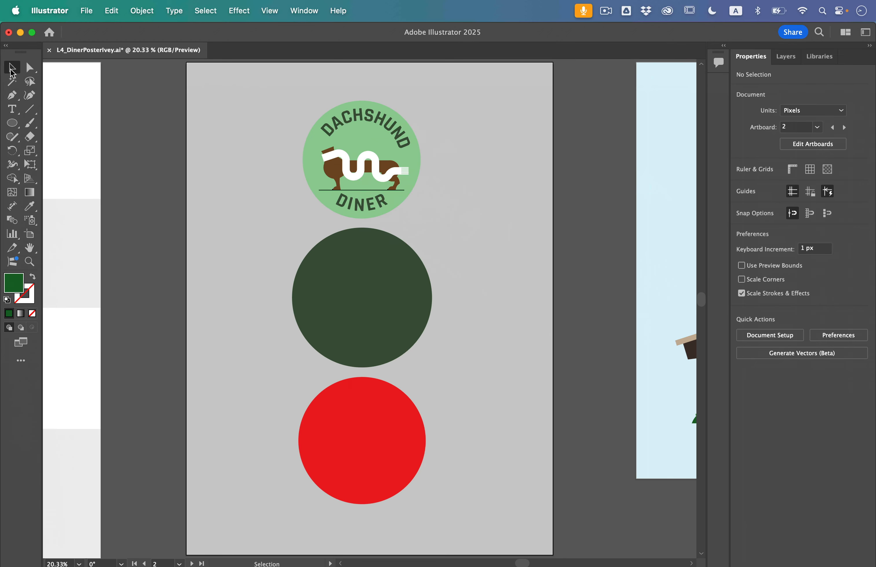
pyautogui.click(357, 440)
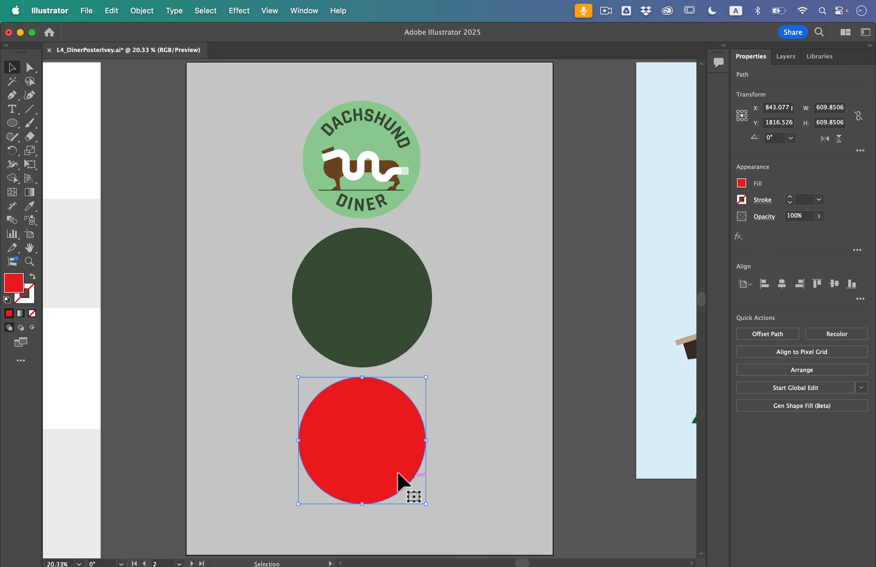
pyautogui.keyDown('shift'); pyautogui.click(361, 323); pyautogui.keyUp('shift')
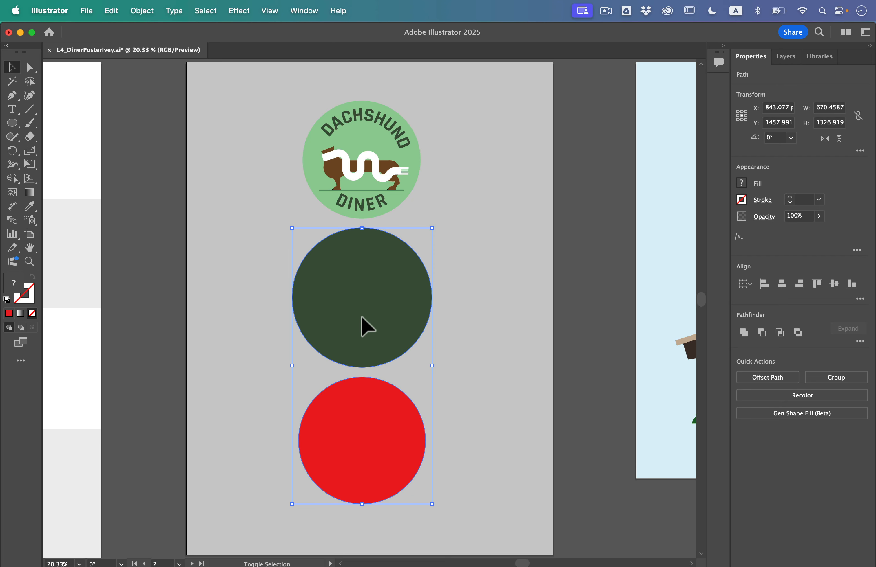
pyautogui.click(363, 300)
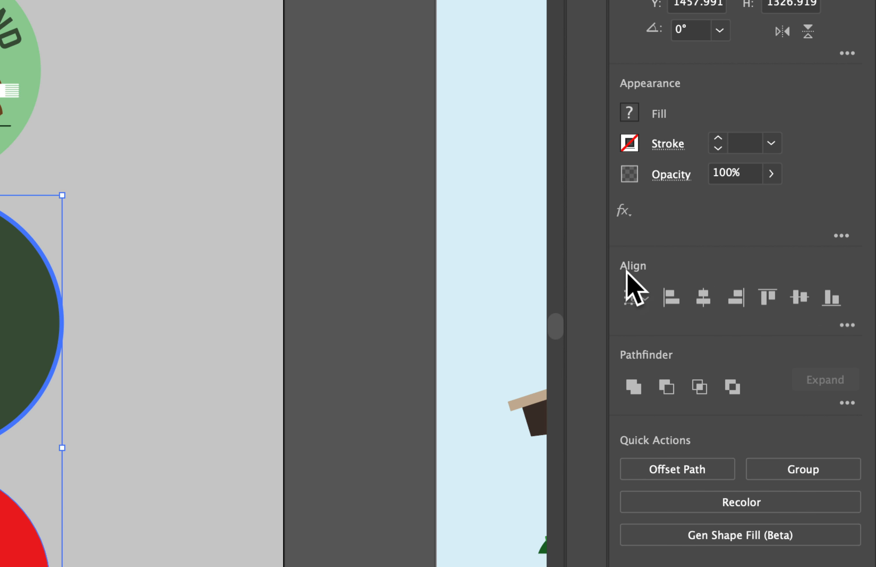
pyautogui.click(641, 298)
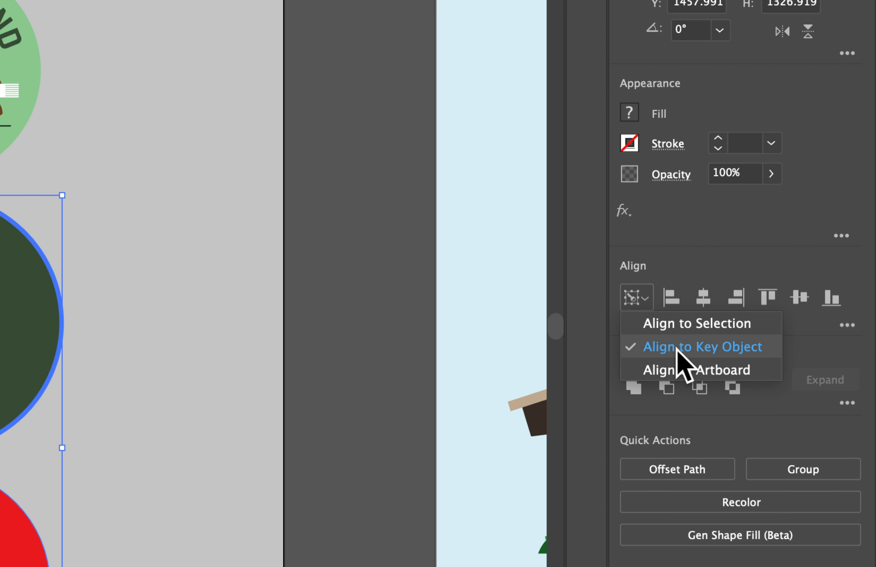
pyautogui.click(717, 258)
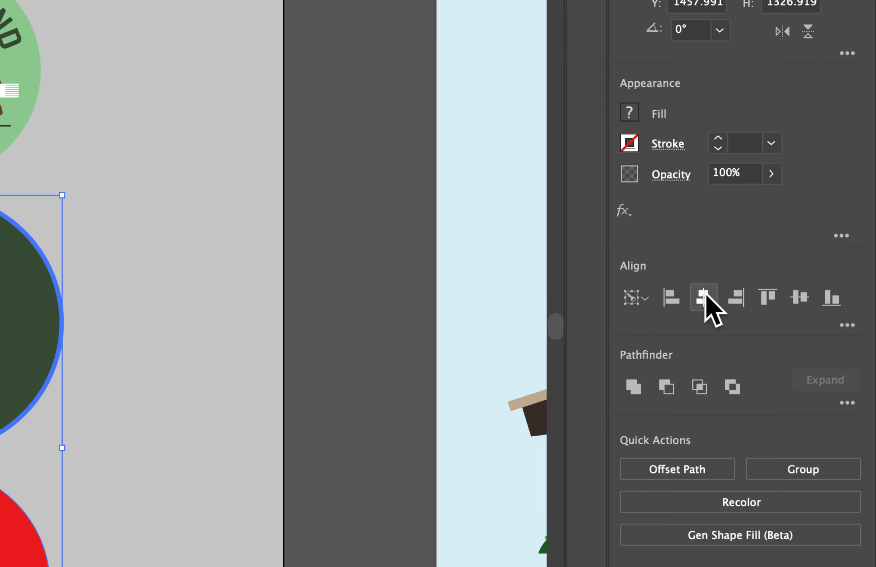
pyautogui.click(703, 298)
pyautogui.click(799, 300)
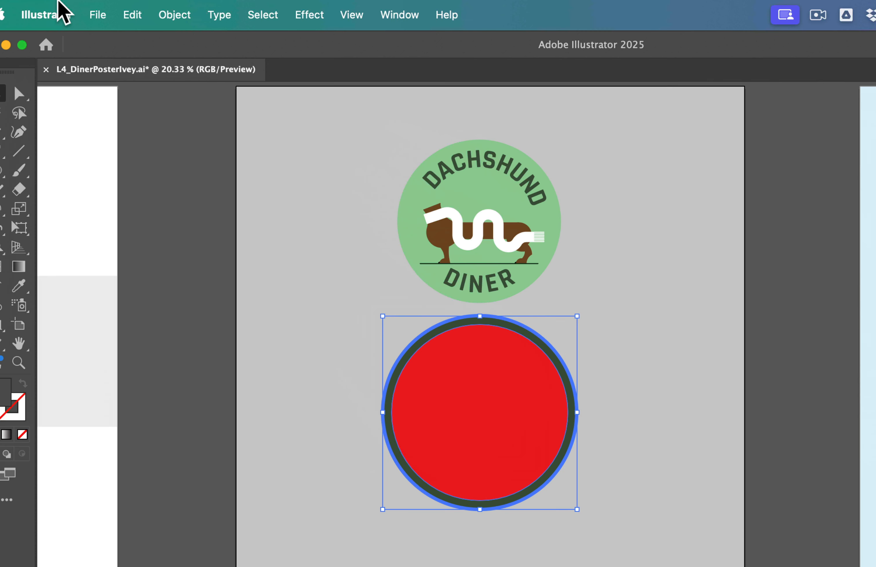
# Step: Combine the stacked red and dark green circles into a compound path so they form a ring
pyautogui.click(141, 10)
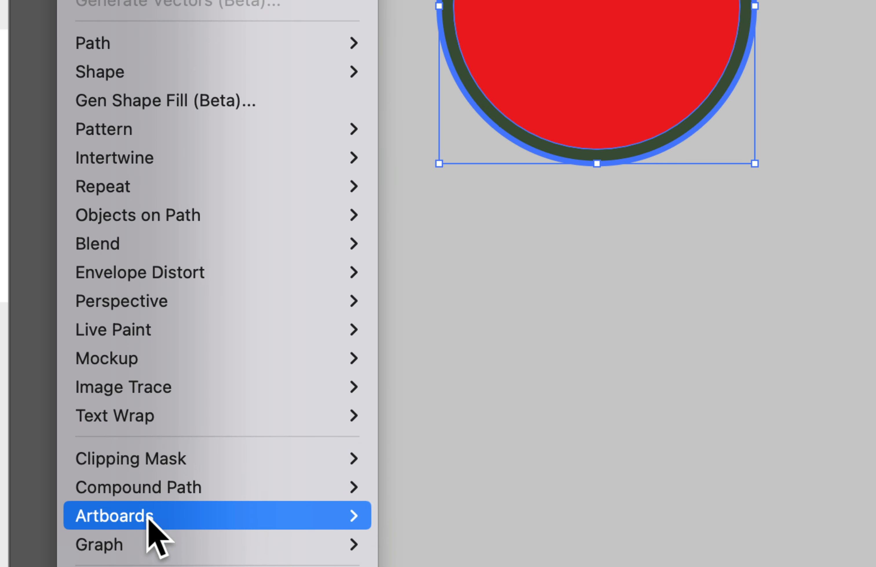
pyautogui.moveTo(158, 514)
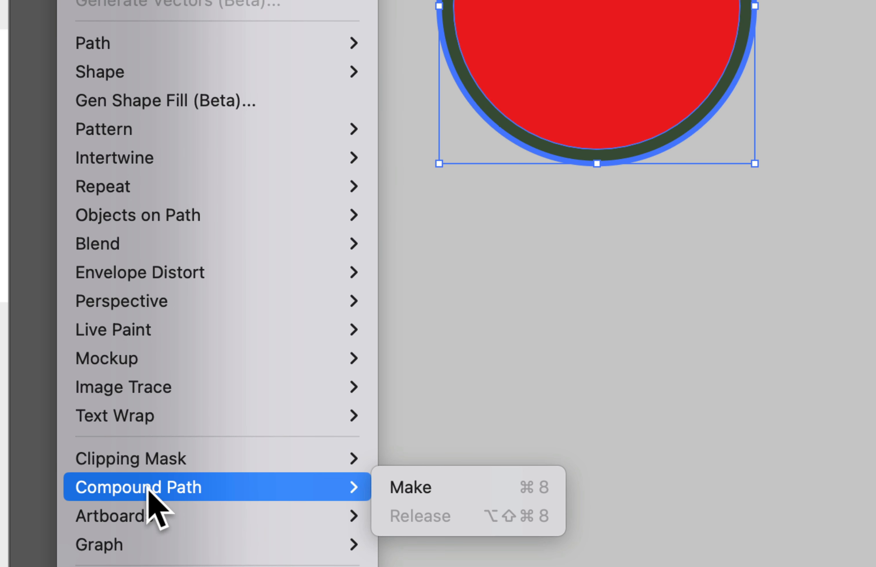
pyautogui.click(419, 495)
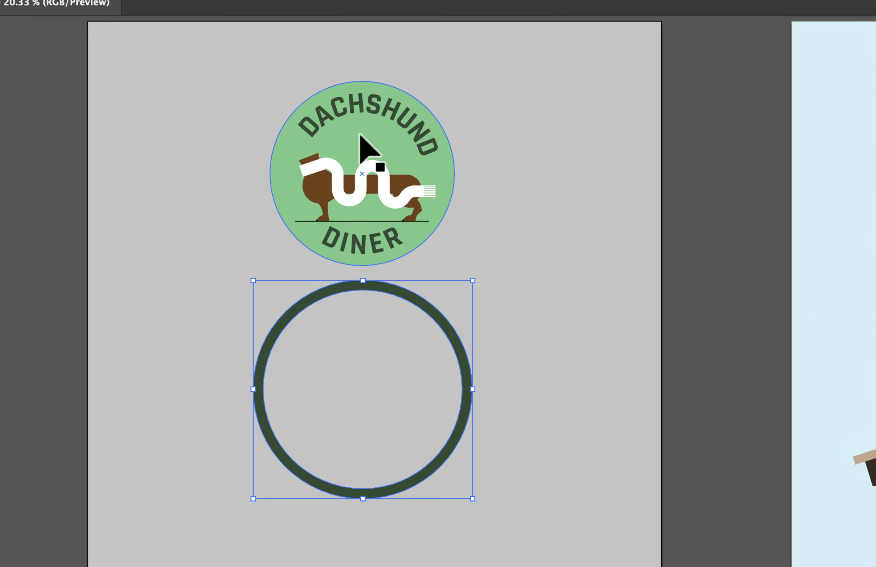
# Step: Centre the dark green ring around the Dachshund Diner logo, using the light green circle as key object, and deselect
pyautogui.keyDown('shift'); pyautogui.click(360, 135); pyautogui.keyUp('shift')
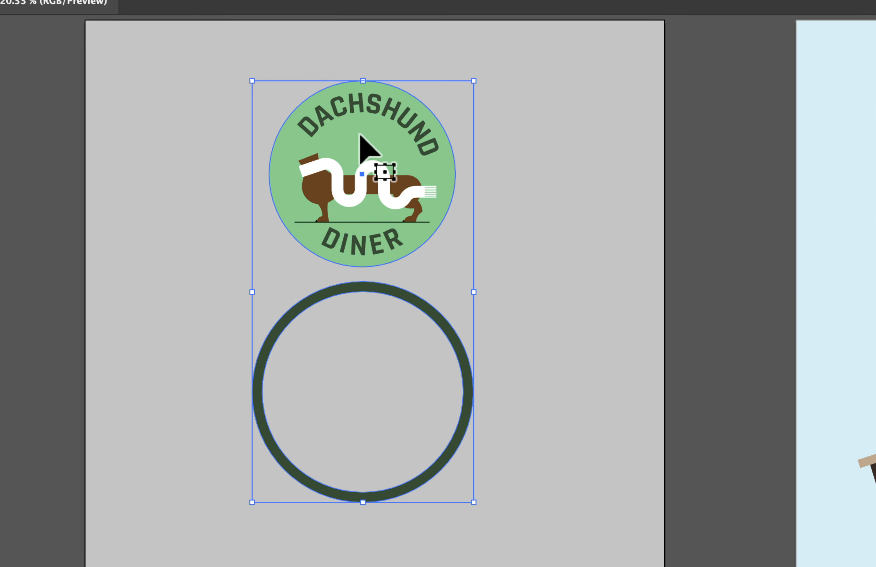
pyautogui.click(341, 136)
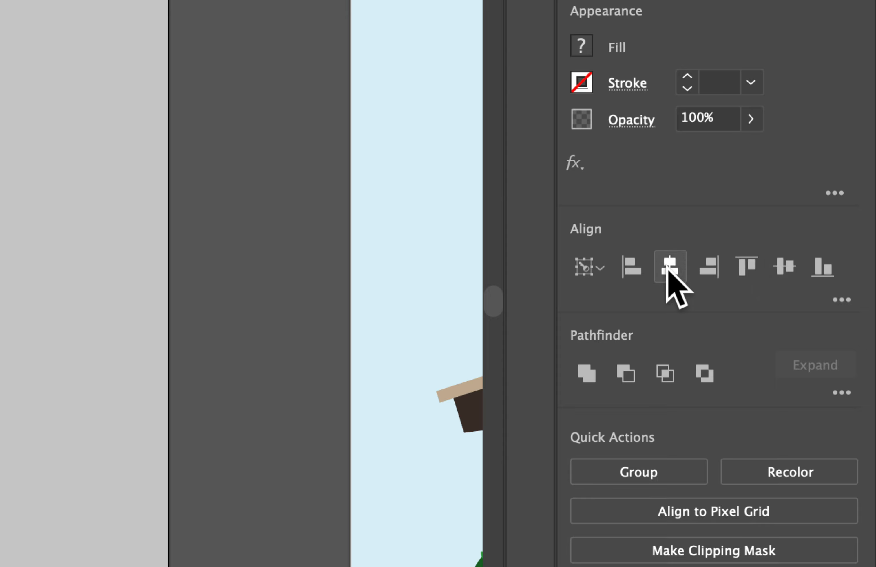
pyautogui.click(782, 271)
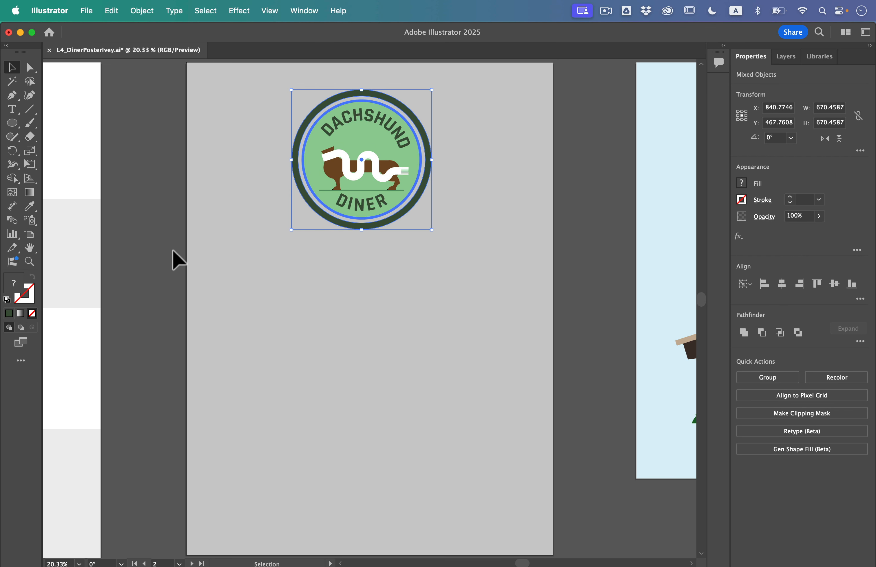
pyautogui.click(157, 255)
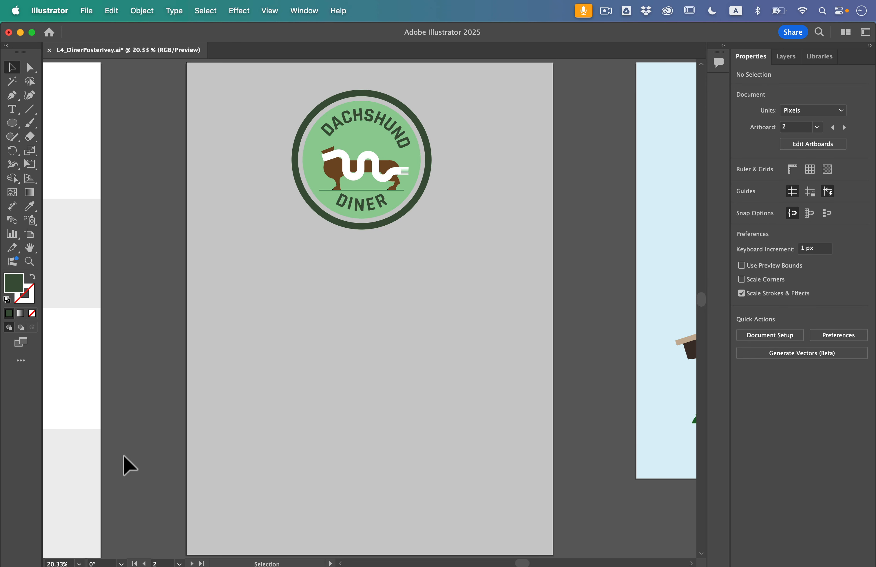
# Step: On the Poster parts artboard, outline the stroke of the plant's leaf line immediately to the right of the vertical one
pyautogui.click(178, 562)
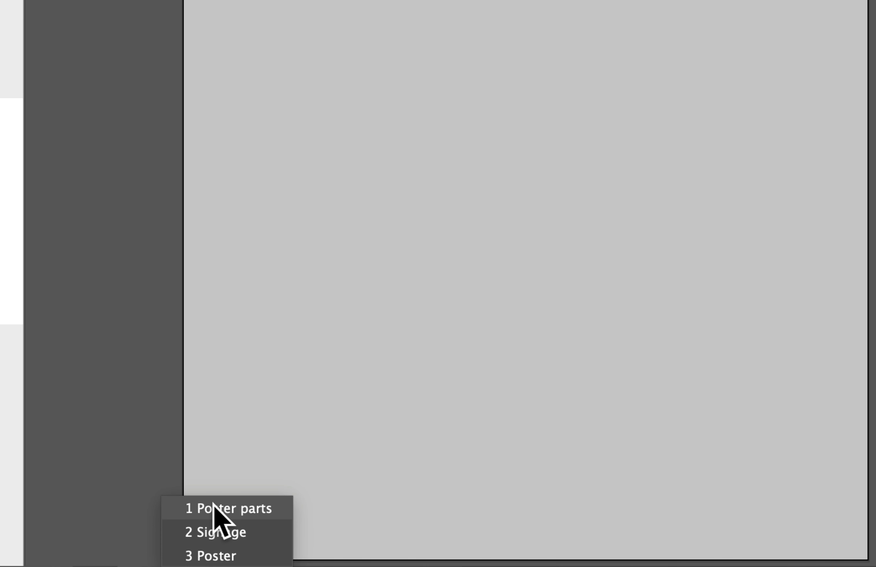
pyautogui.click(212, 504)
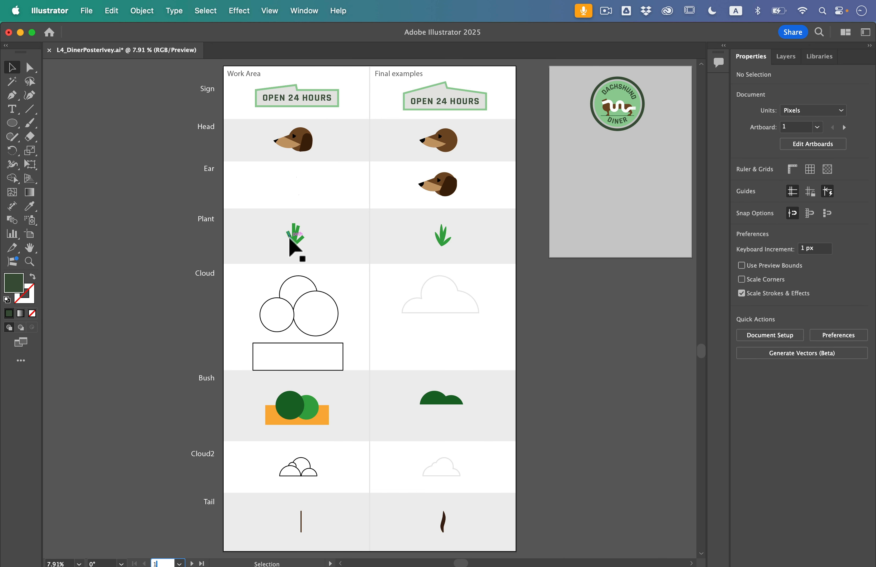
pyautogui.click(290, 240)
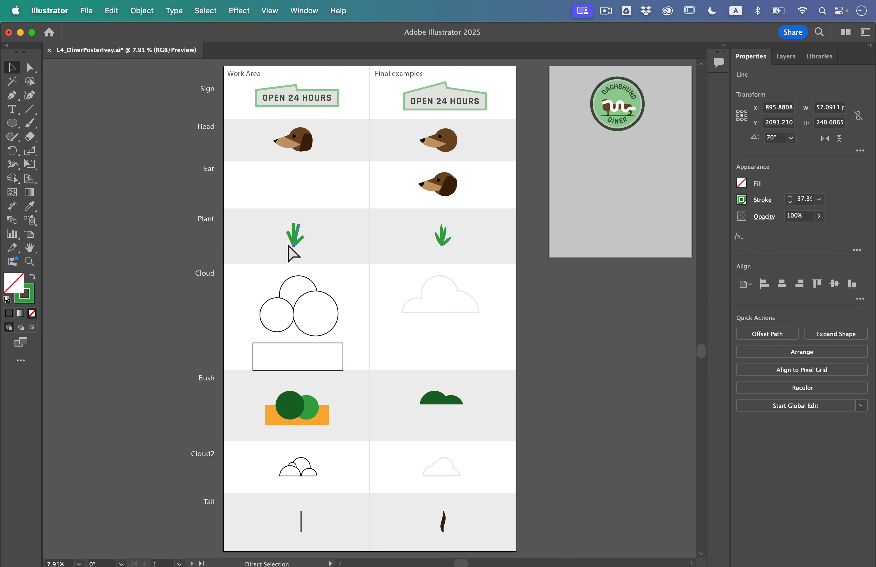
pyautogui.press('super+equal')
pyautogui.press('super+equal')
pyautogui.press('super+equal')
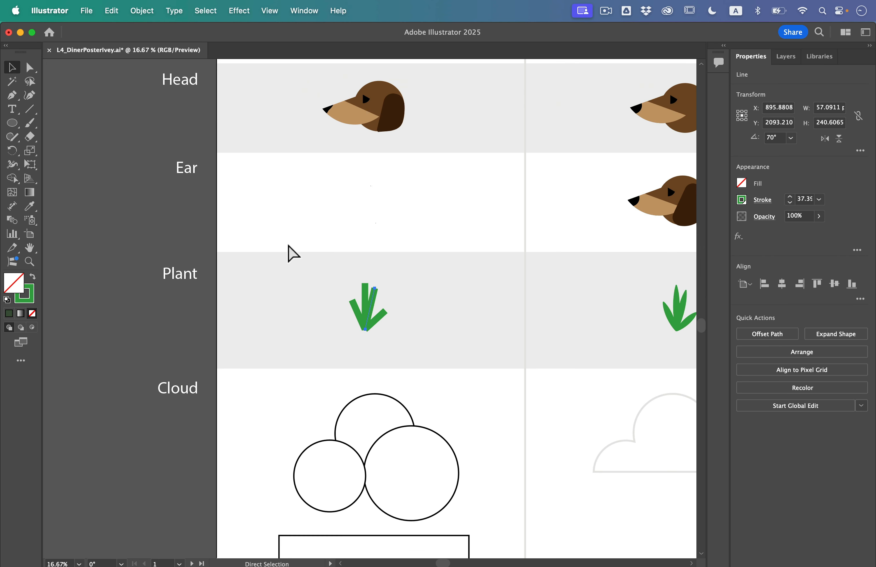
pyautogui.press('super+equal')
pyautogui.press('super+equal')
pyautogui.press('super+equal')
pyautogui.press('super+equal')
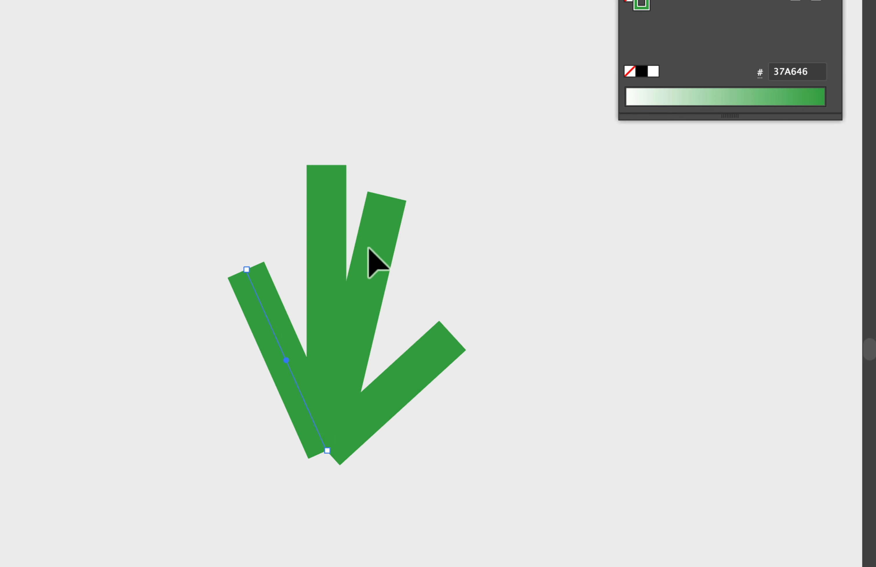
pyautogui.click(371, 253)
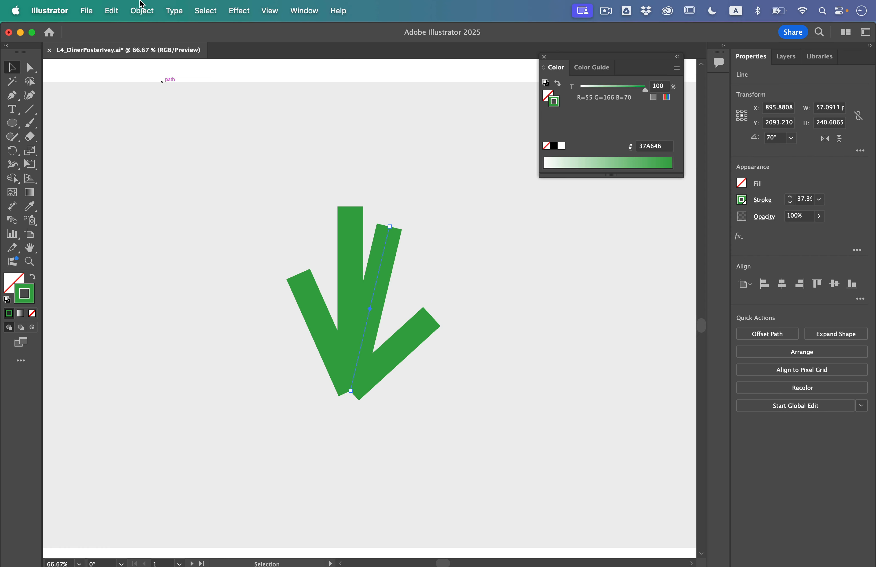
pyautogui.click(142, 11)
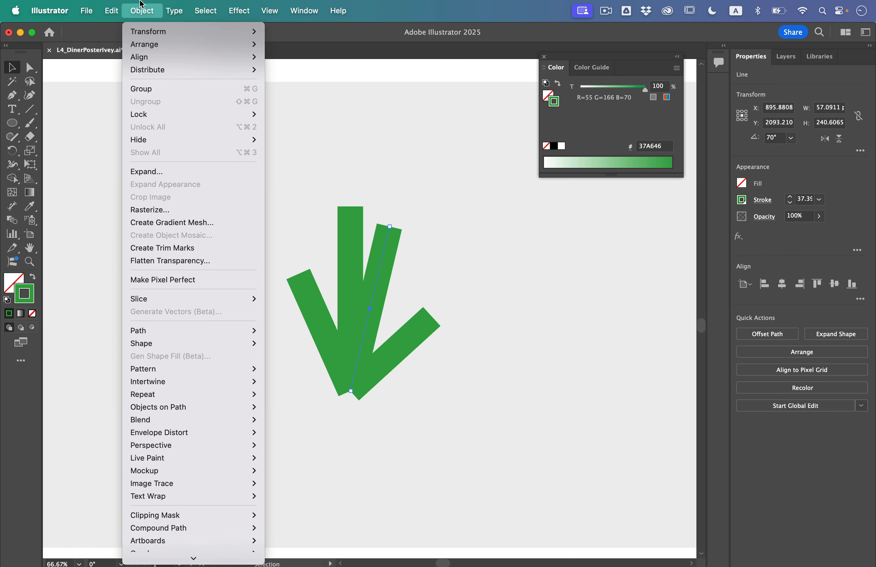
pyautogui.moveTo(175, 332)
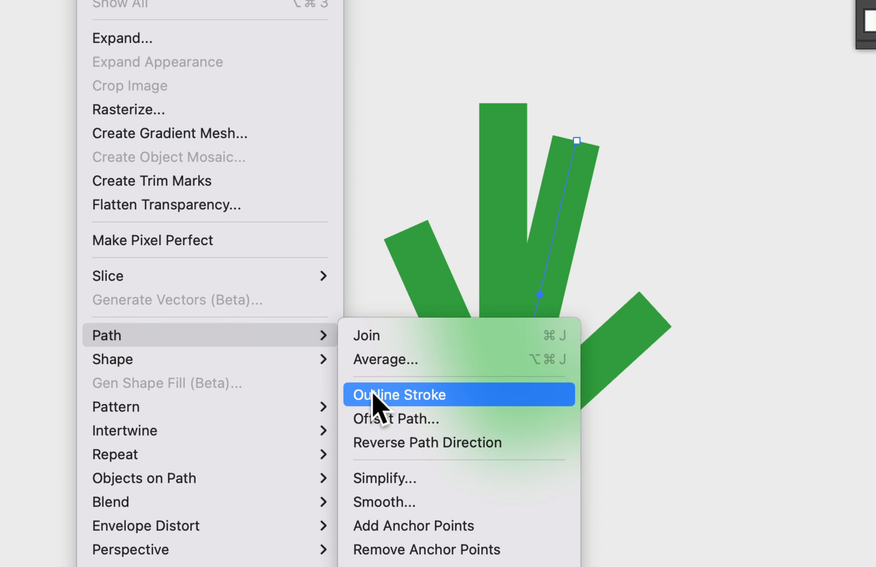
pyautogui.click(397, 393)
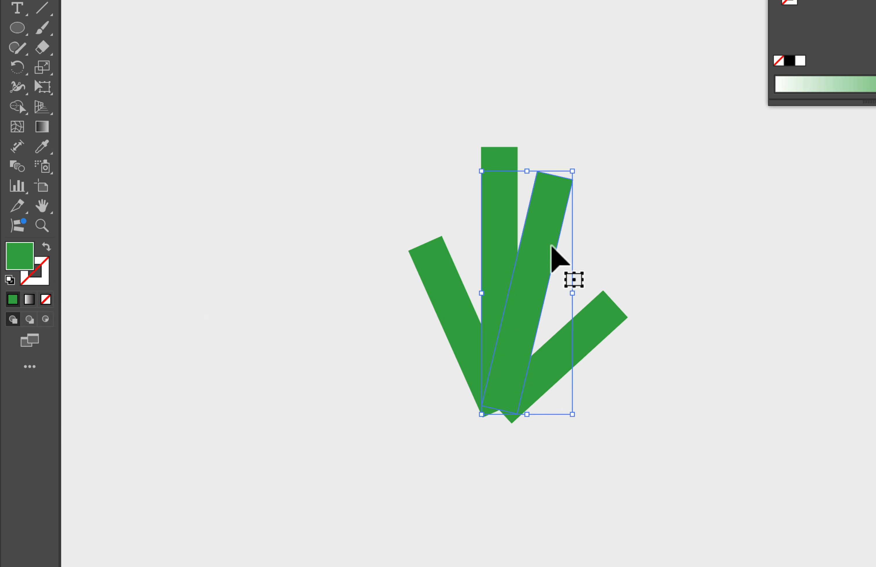
# Step: Set the Eraser tool's size to 60 pt
pyautogui.click(38, 50)
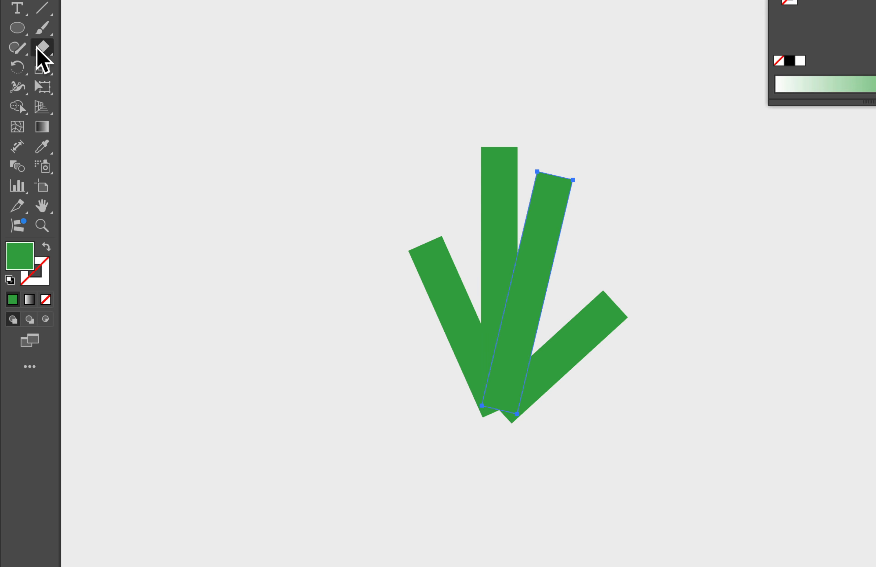
pyautogui.doubleClick(44, 54)
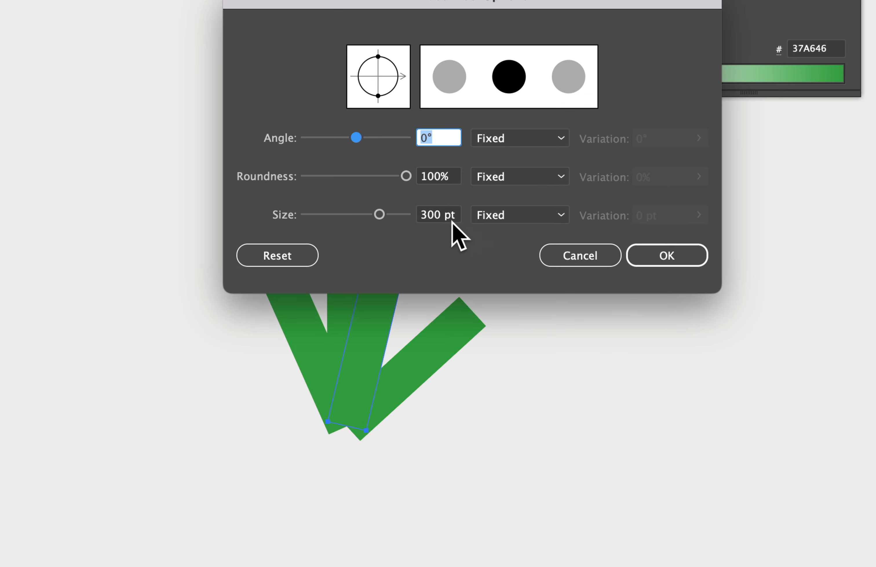
pyautogui.click(449, 220)
pyautogui.write('60')
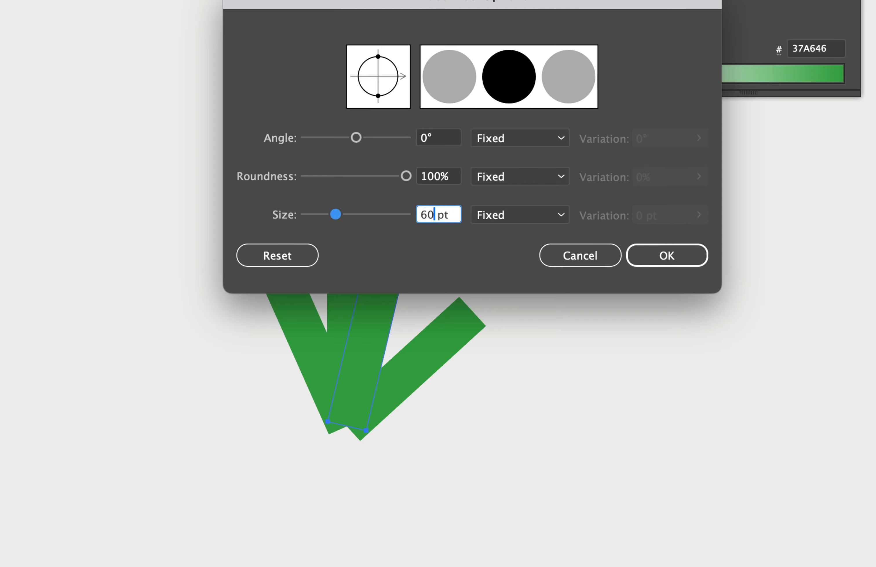
pyautogui.click(664, 262)
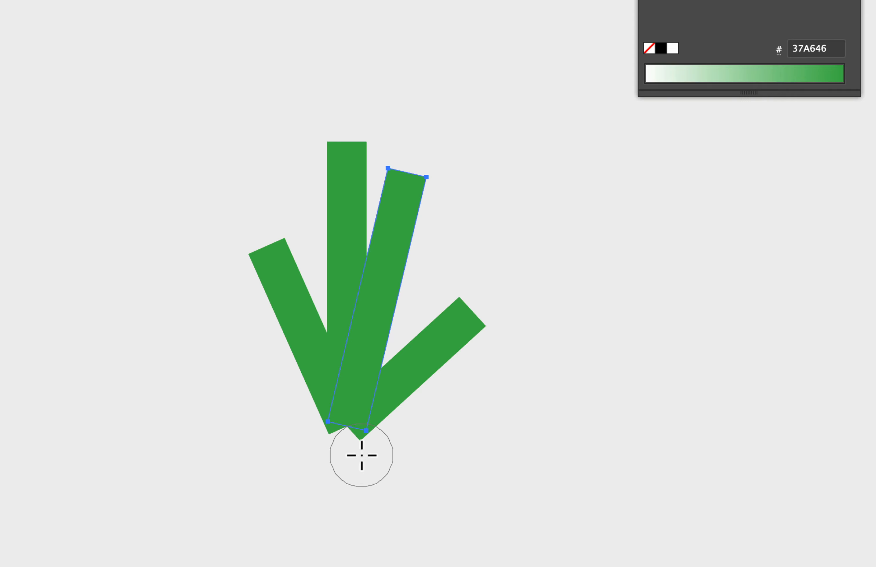
# Step: Erase along both long edges of the outlined leaf with curved strokes, tapering it to a point at each end
pyautogui.moveTo(361, 456)
pyautogui.mouseDown()
pyautogui.moveTo(412, 366)
pyautogui.moveTo(438, 280)
pyautogui.moveTo(433, 151)
pyautogui.mouseUp()
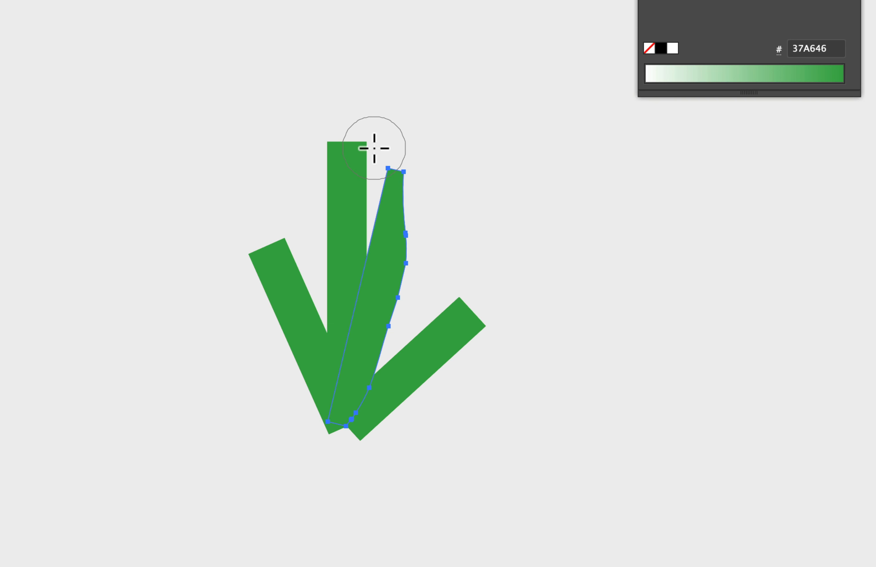
pyautogui.moveTo(380, 148)
pyautogui.mouseDown()
pyautogui.moveTo(340, 245)
pyautogui.moveTo(316, 429)
pyautogui.mouseUp()
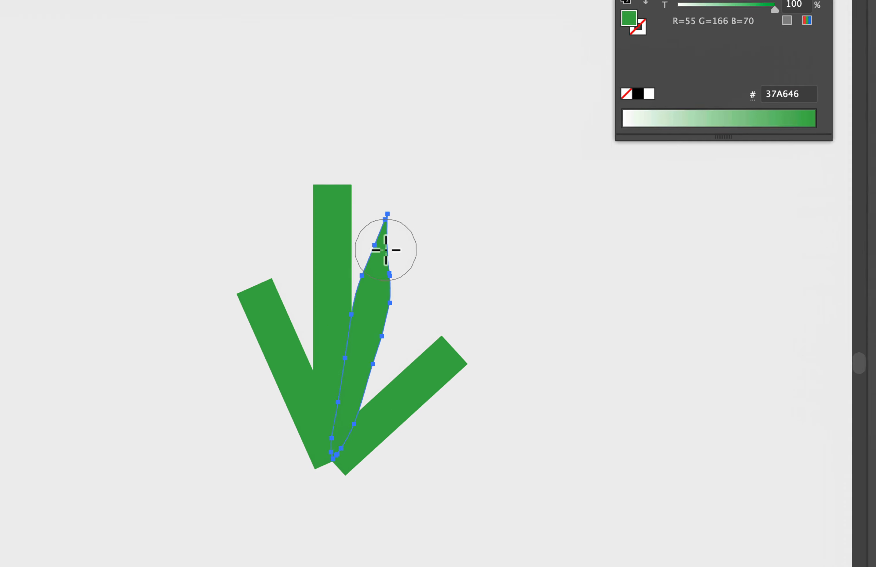
pyautogui.press('v')
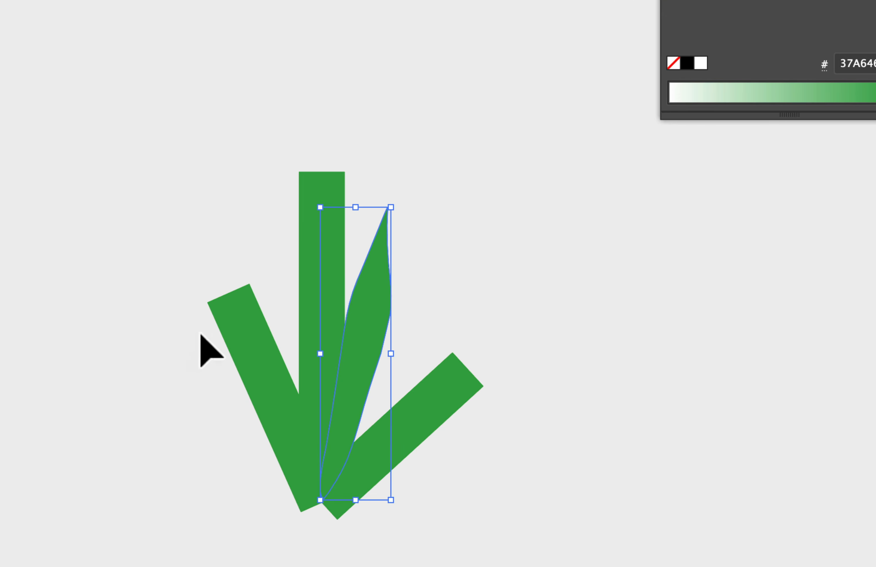
# Step: Outline the stroke of the plant's leftmost leaf line and erase along its edges with curved strokes to taper it
pyautogui.click(241, 323)
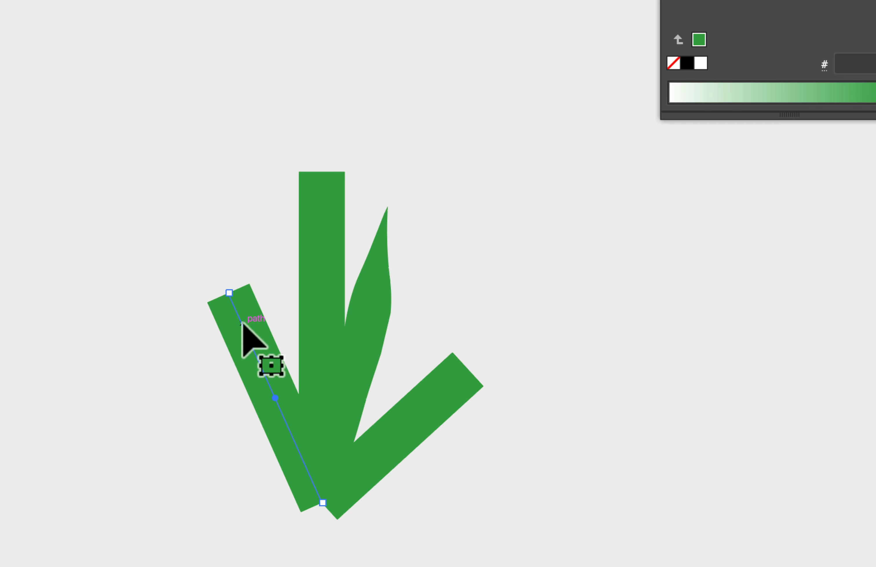
pyautogui.hotkey('shift', 'e')
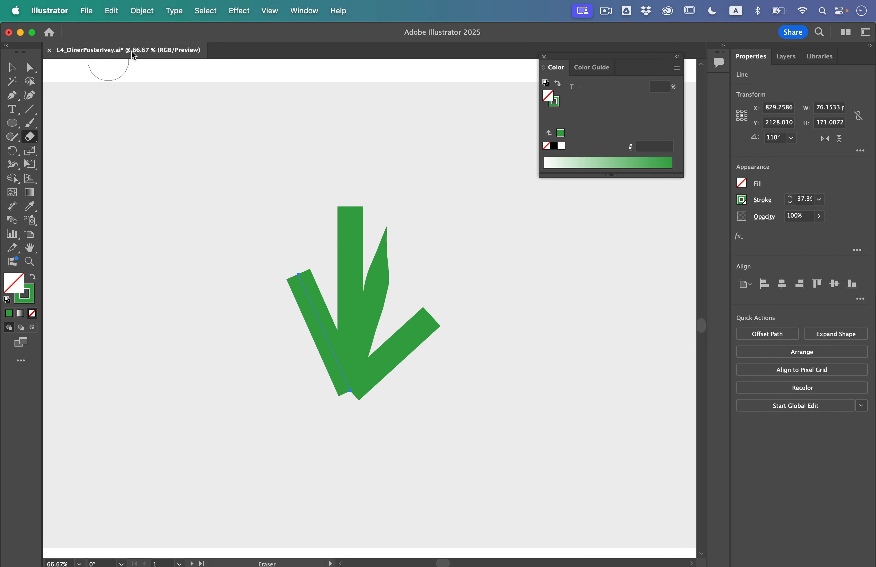
pyautogui.click(153, 5)
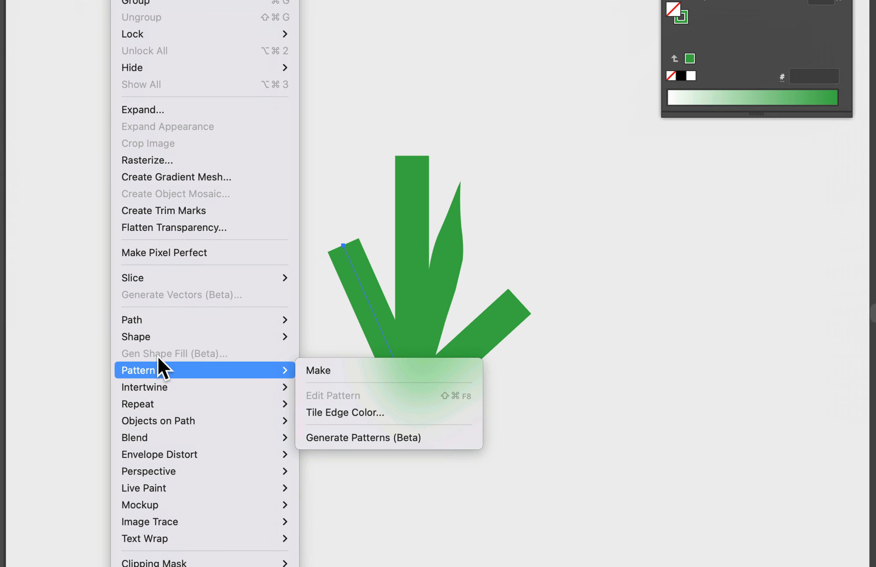
pyautogui.moveTo(161, 331)
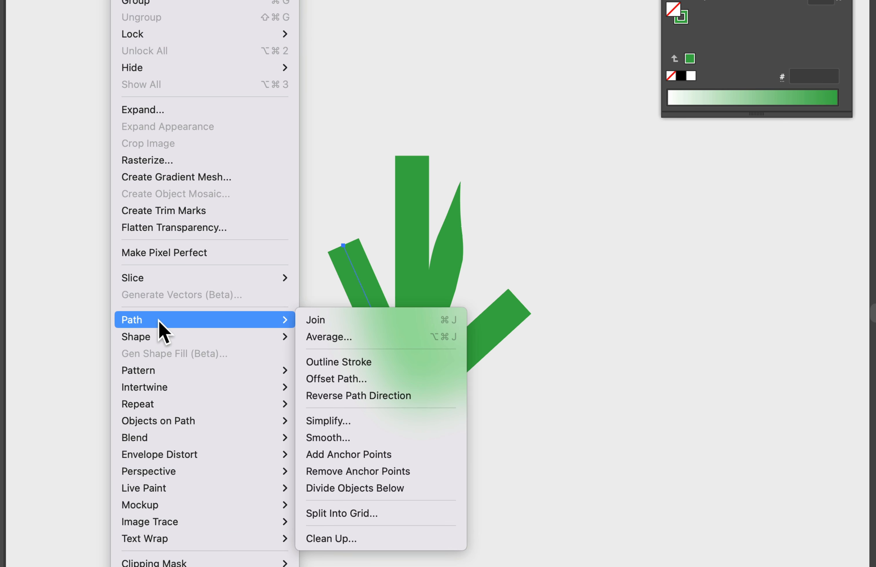
pyautogui.click(337, 363)
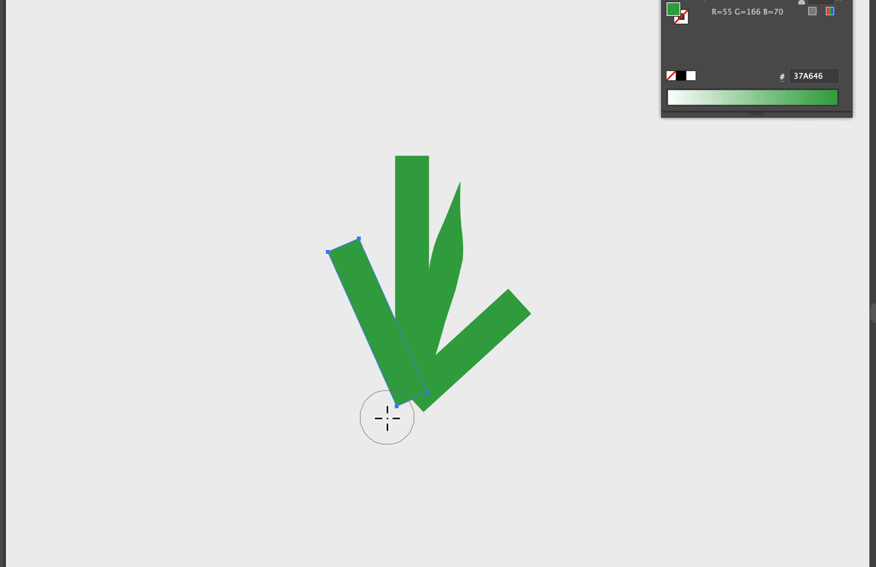
pyautogui.moveTo(386, 416)
pyautogui.mouseDown()
pyautogui.moveTo(336, 336)
pyautogui.moveTo(309, 222)
pyautogui.moveTo(347, 221)
pyautogui.moveTo(379, 246)
pyautogui.moveTo(426, 352)
pyautogui.moveTo(441, 421)
pyautogui.mouseUp()
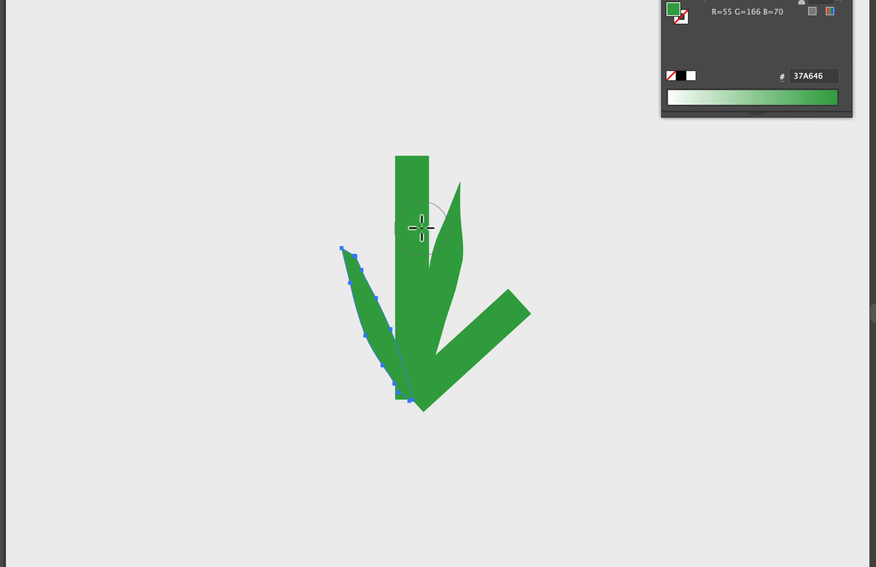
# Step: Outline the stroke of the plant's vertical leaf line and erase along both long edges, narrowing it towards the tip and base
pyautogui.press('v')
pyautogui.click(412, 180)
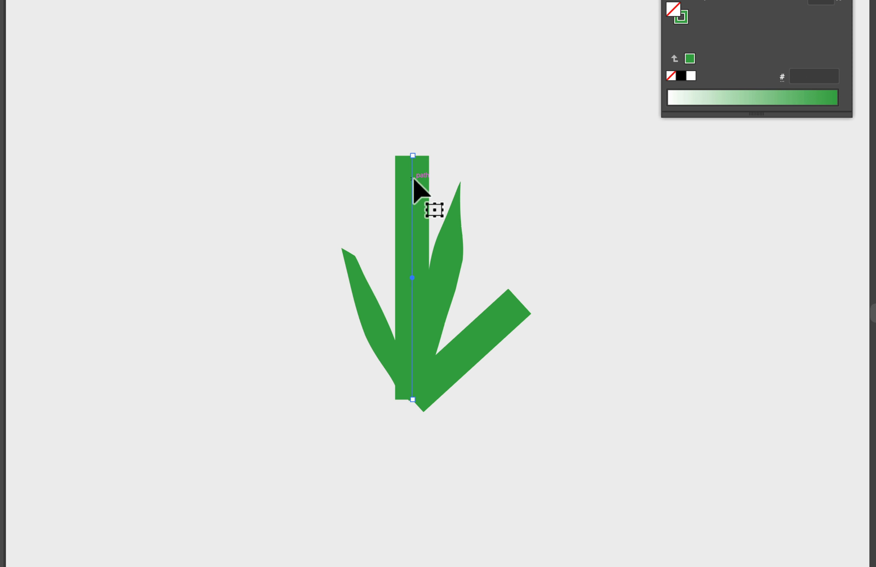
pyautogui.hotkey('shift', 'e')
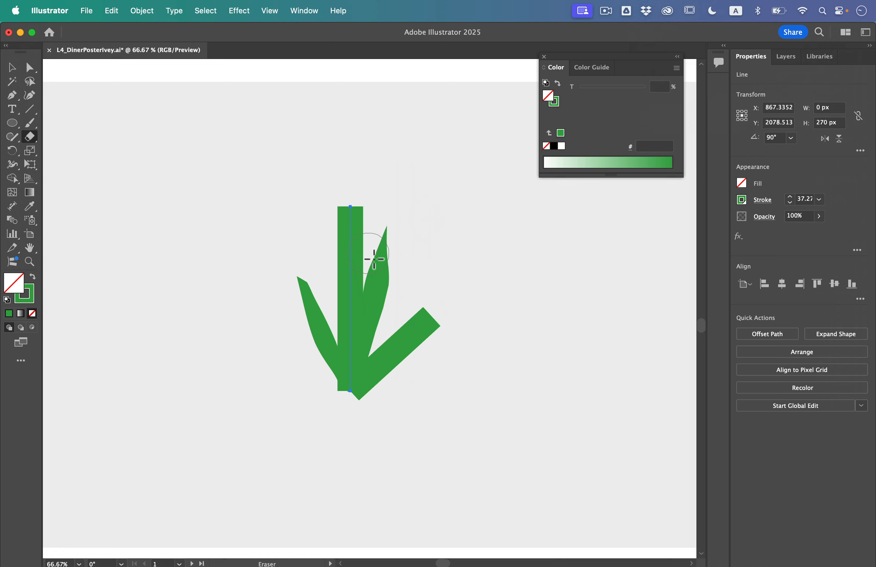
pyautogui.click(142, 11)
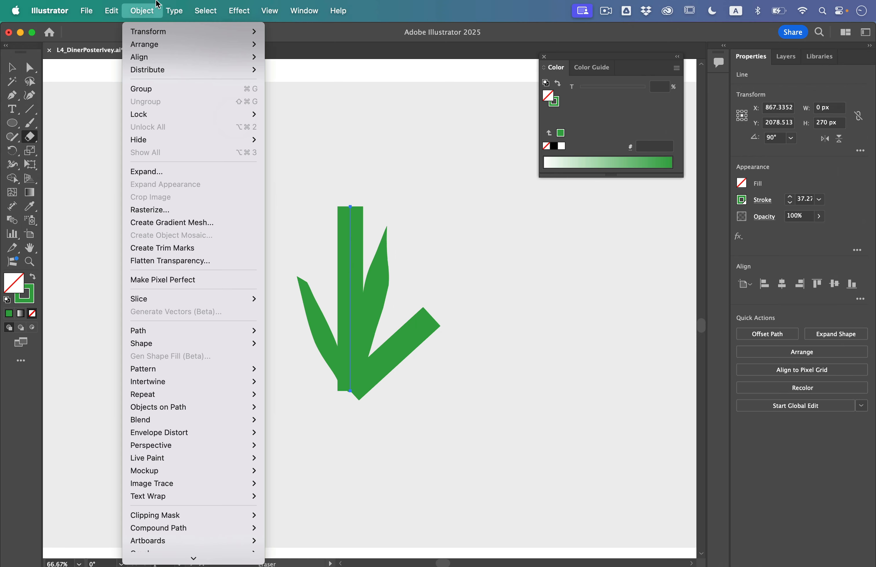
pyautogui.moveTo(157, 331)
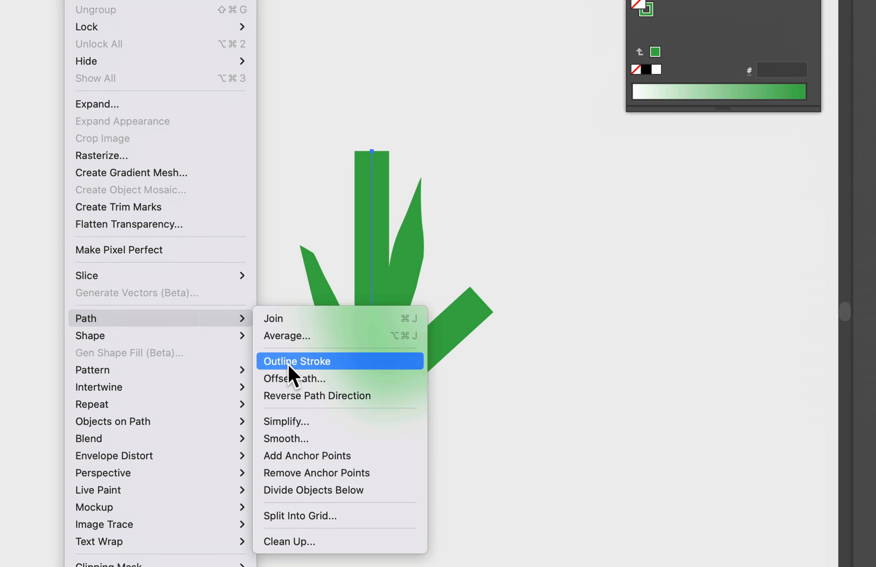
pyautogui.click(290, 363)
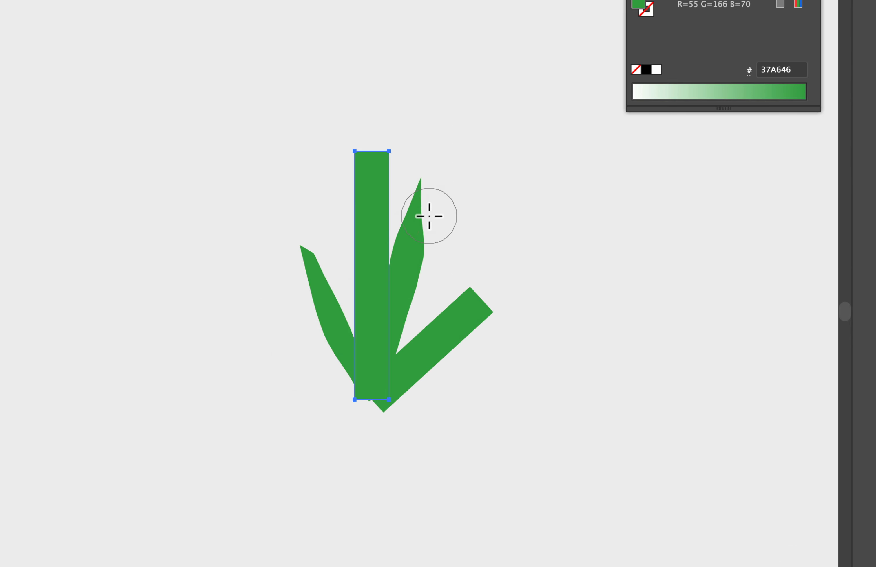
pyautogui.moveTo(385, 108)
pyautogui.mouseDown()
pyautogui.moveTo(393, 108)
pyautogui.moveTo(416, 334)
pyautogui.moveTo(385, 534)
pyautogui.mouseUp()
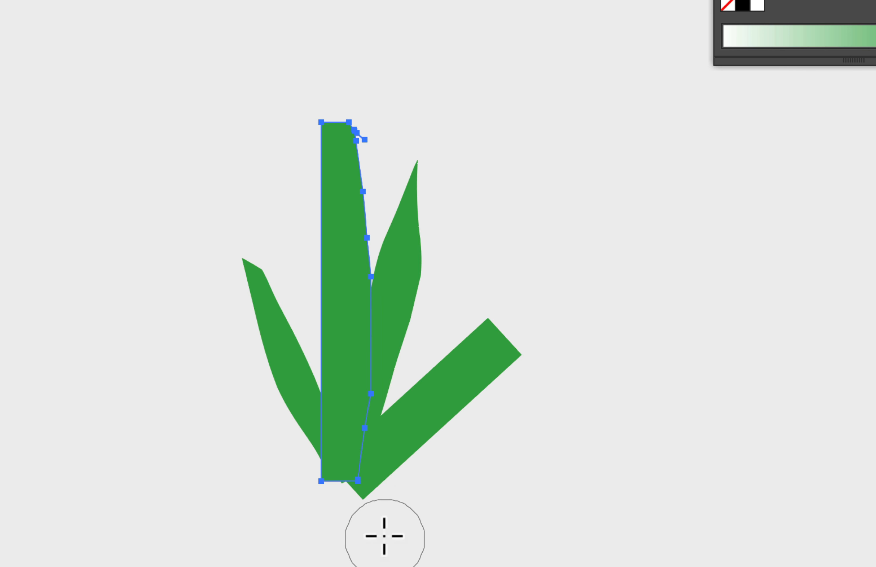
pyautogui.moveTo(312, 99)
pyautogui.mouseDown()
pyautogui.moveTo(290, 321)
pyautogui.moveTo(297, 496)
pyautogui.mouseUp()
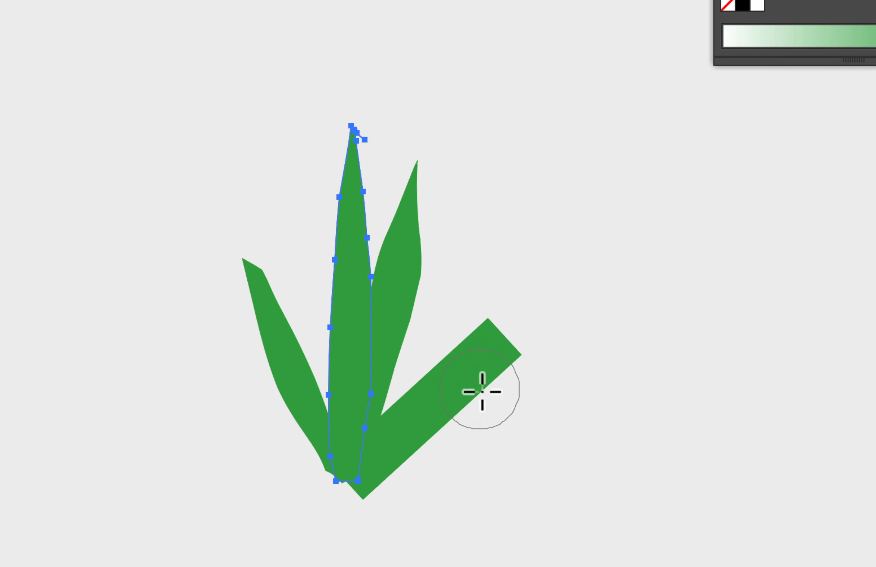
# Step: Outline the stroke of the plant's rightmost leaf line and erase its lower and upper edges in curves, tapering both ends
pyautogui.press('v')
pyautogui.click(462, 374)
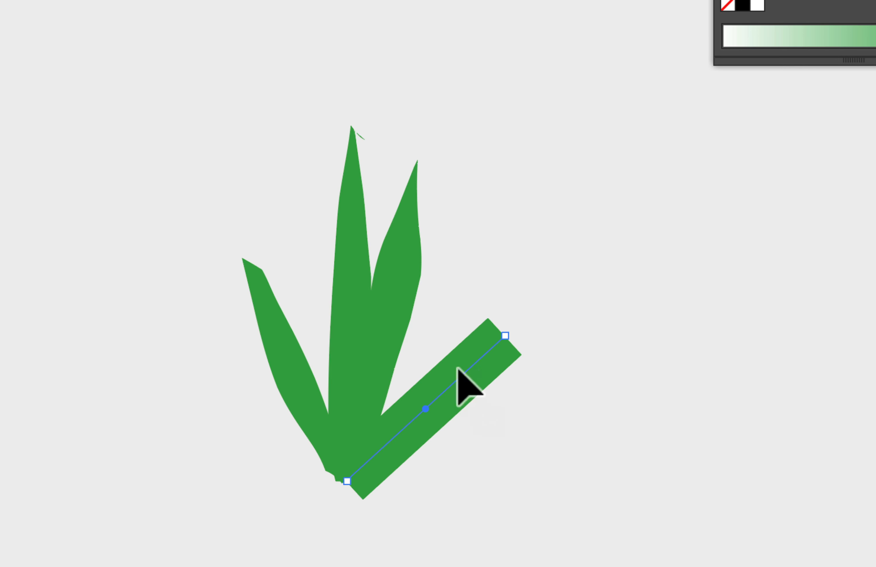
pyautogui.hotkey('shift', 'e')
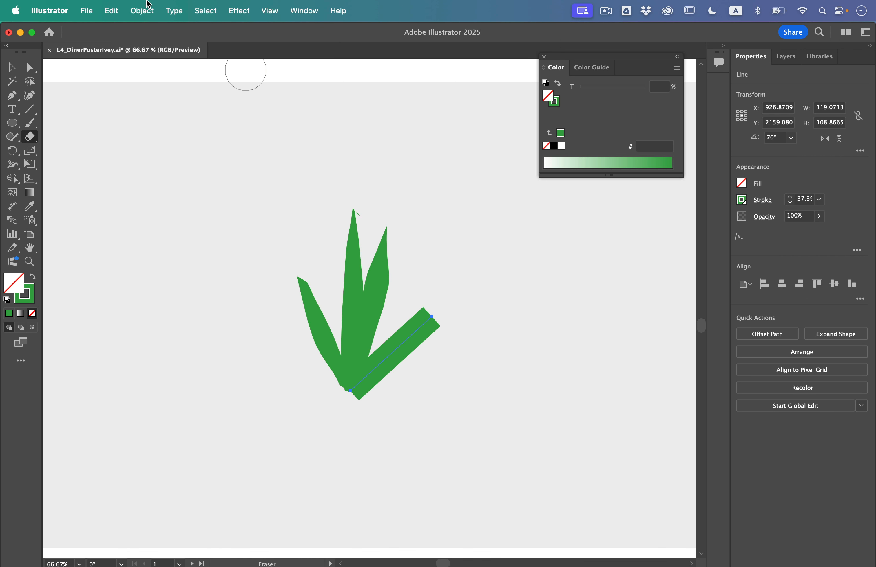
pyautogui.click(149, 4)
pyautogui.moveTo(153, 326)
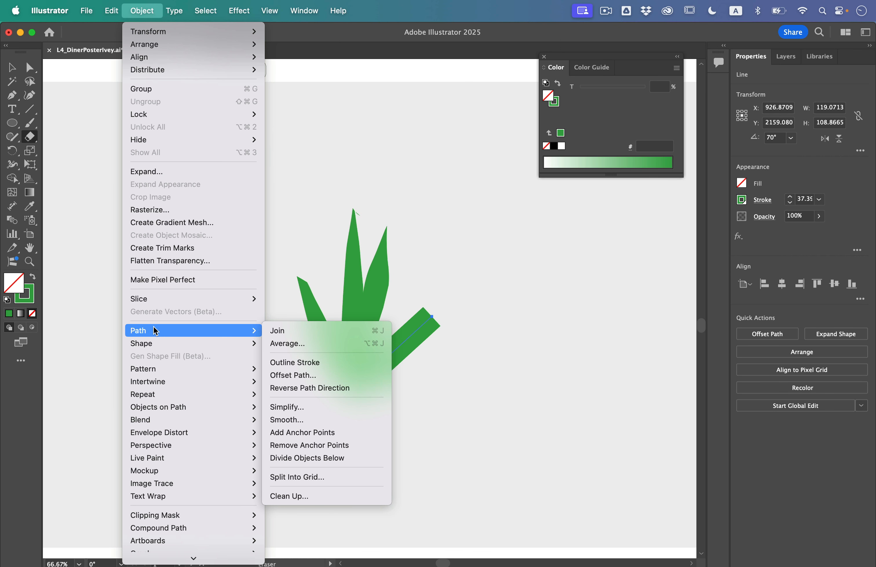
pyautogui.click(322, 364)
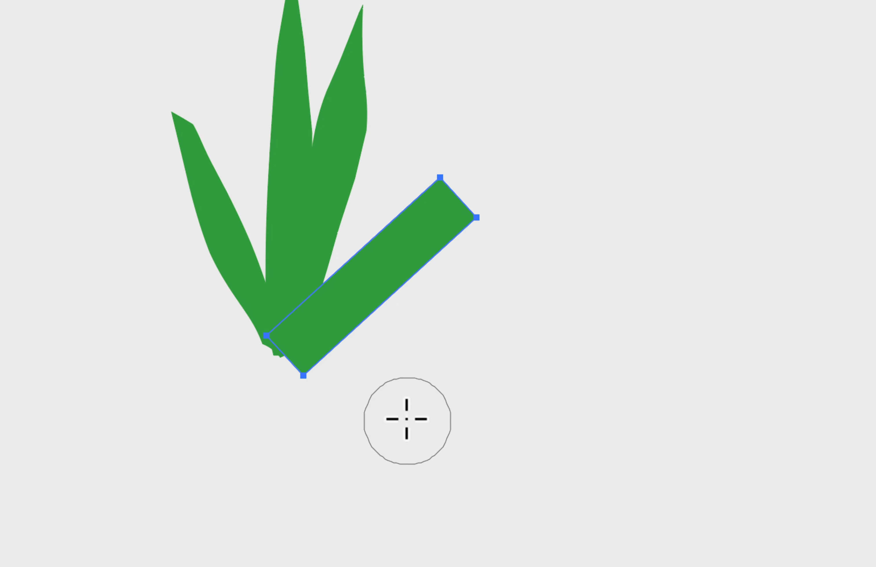
pyautogui.moveTo(280, 399)
pyautogui.mouseDown()
pyautogui.moveTo(373, 376)
pyautogui.moveTo(437, 312)
pyautogui.moveTo(490, 229)
pyautogui.mouseUp()
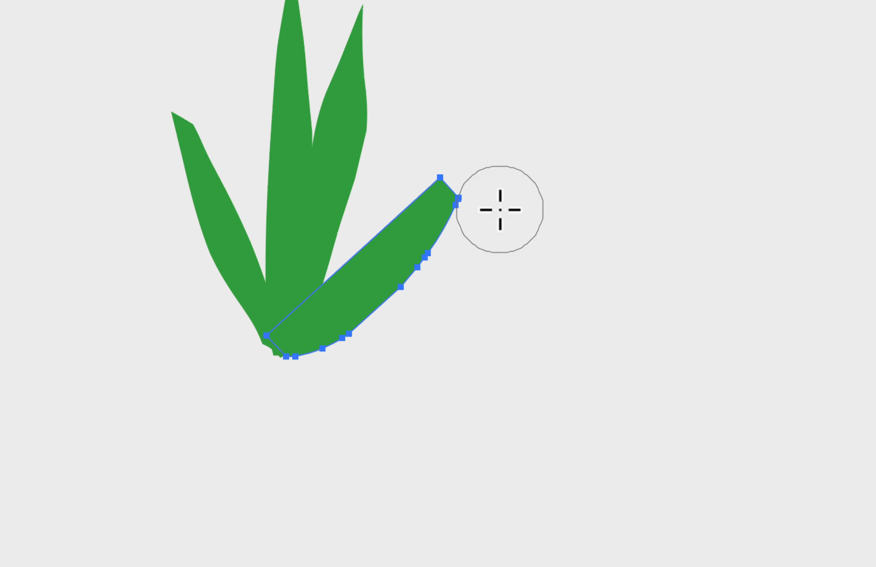
pyautogui.moveTo(461, 148)
pyautogui.mouseDown()
pyautogui.moveTo(333, 238)
pyautogui.moveTo(232, 328)
pyautogui.mouseUp()
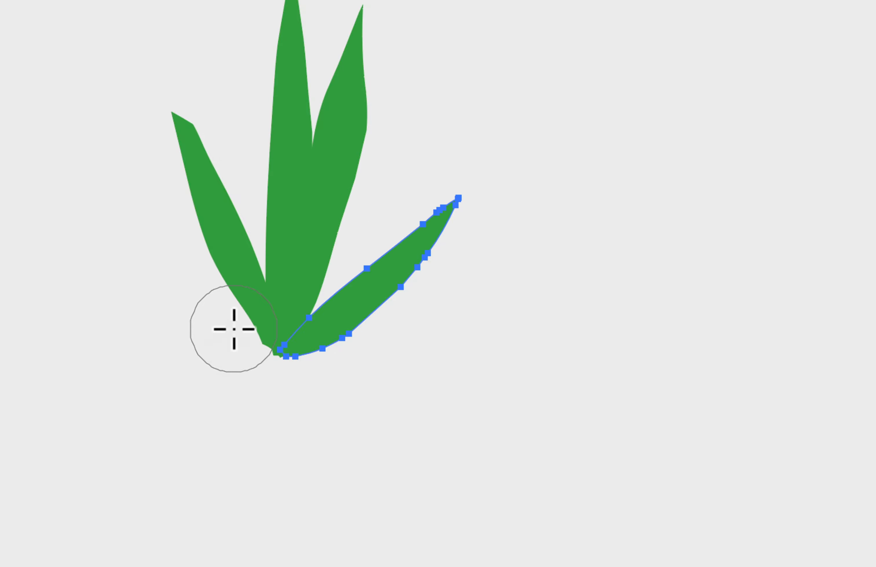
# Step: Select all of the plant's leaves and group them
pyautogui.press('super')
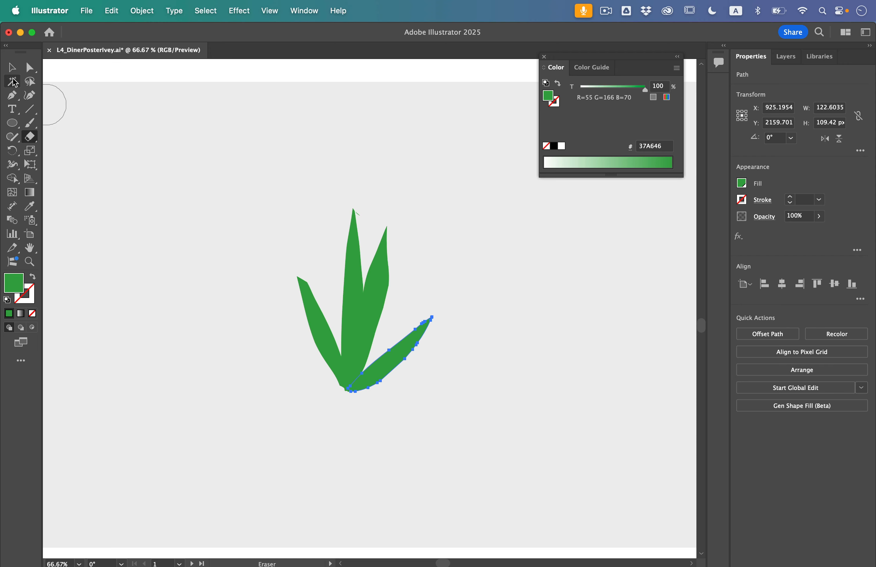
pyautogui.click(13, 72)
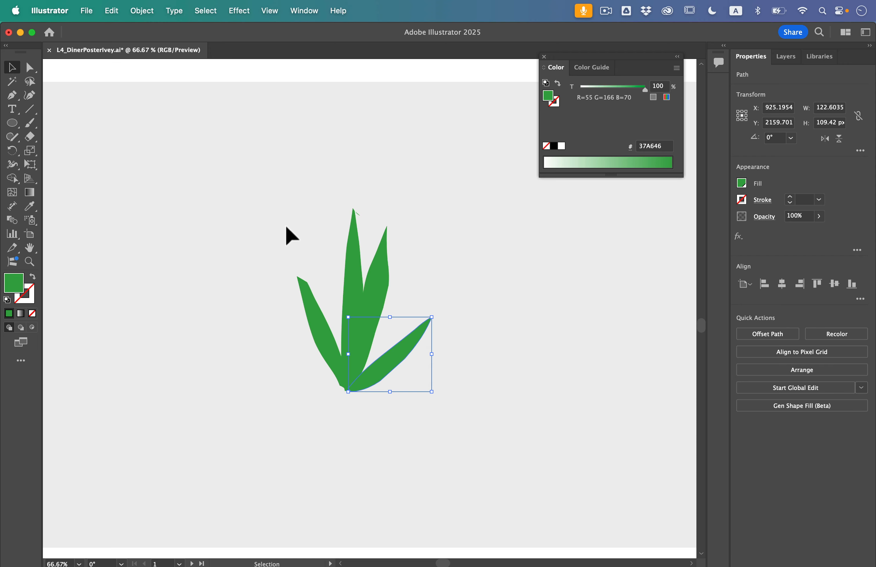
pyautogui.press('super+a')
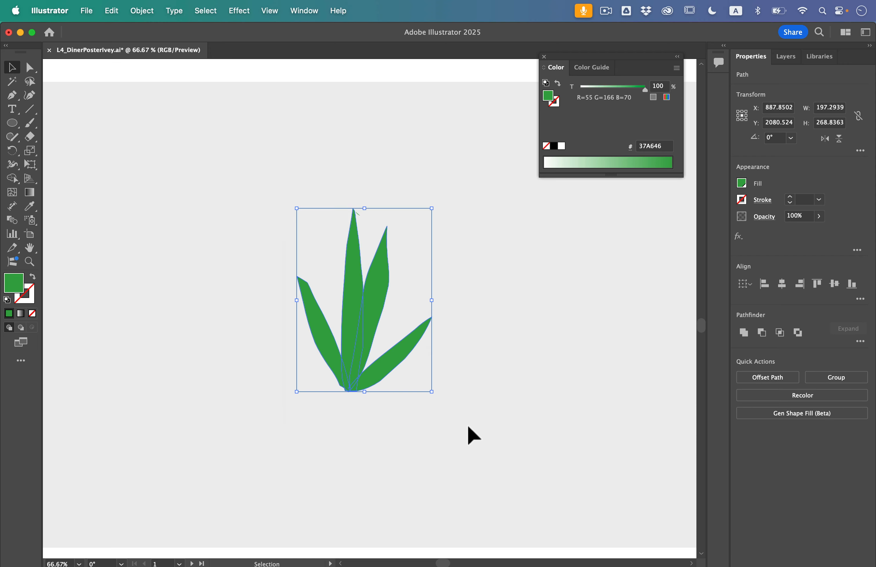
pyautogui.click(148, 10)
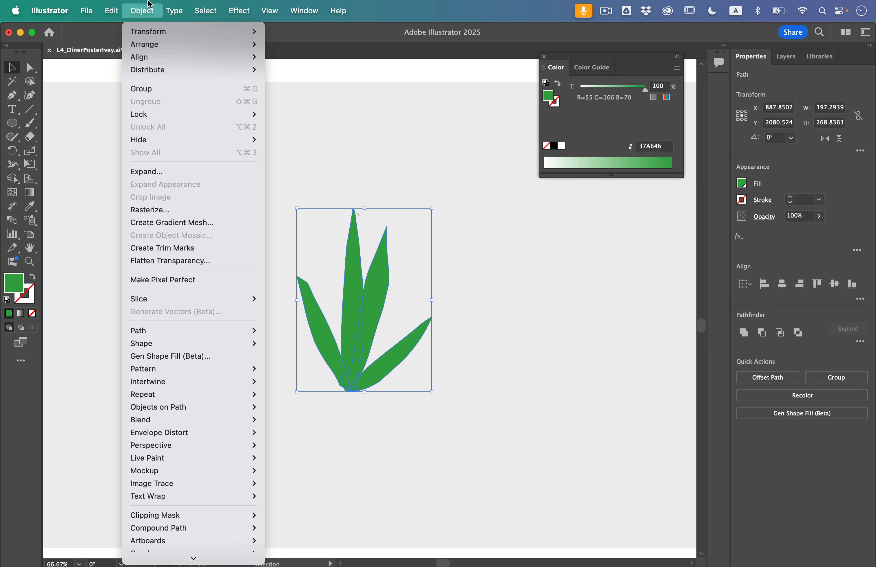
pyautogui.click(151, 88)
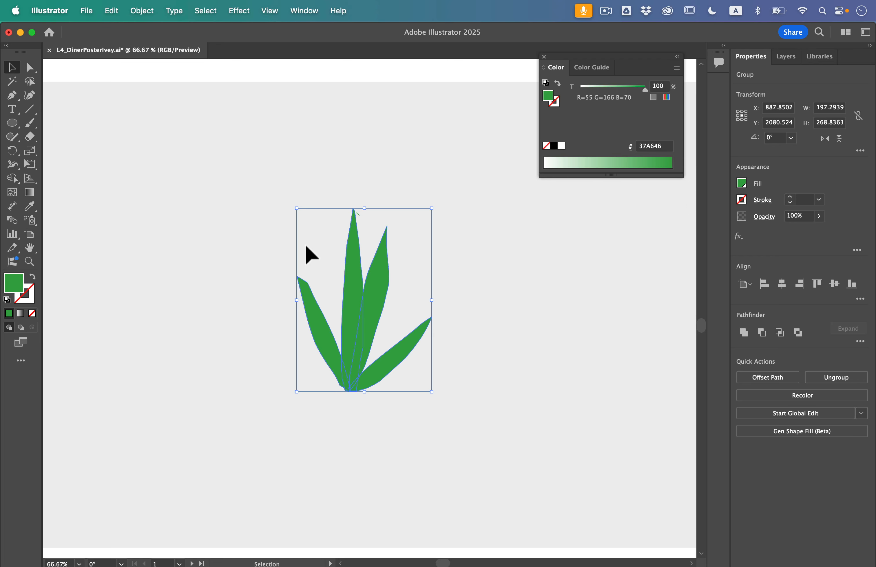
# Step: Merge the three overlapping circles in the Cloud section into one cloud outline with the Shape Builder tool
pyautogui.press('a')
pyautogui.press('super+minus')
pyautogui.press('super+minus')
pyautogui.press('super+minus')
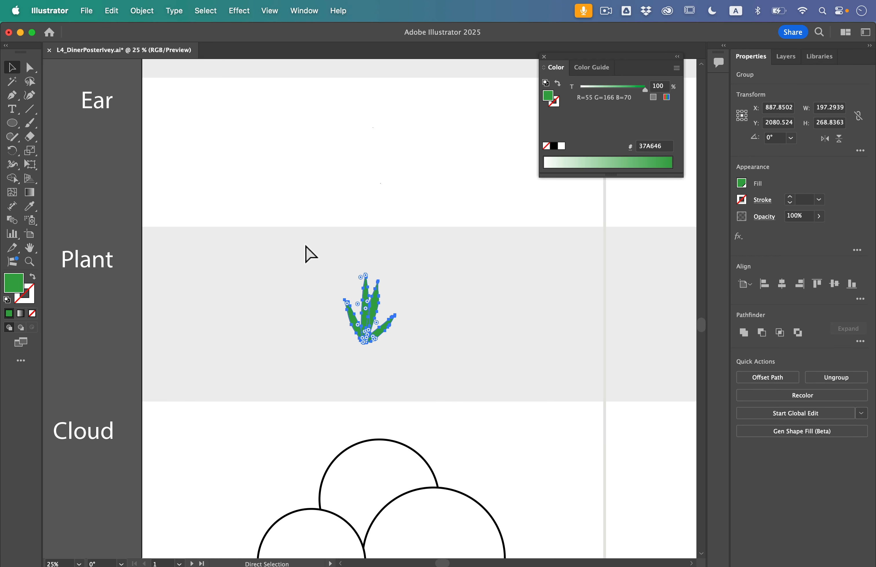
pyautogui.press('v')
pyautogui.scroll(-10, 305, 246)
pyautogui.hscroll(3, 305, 246)
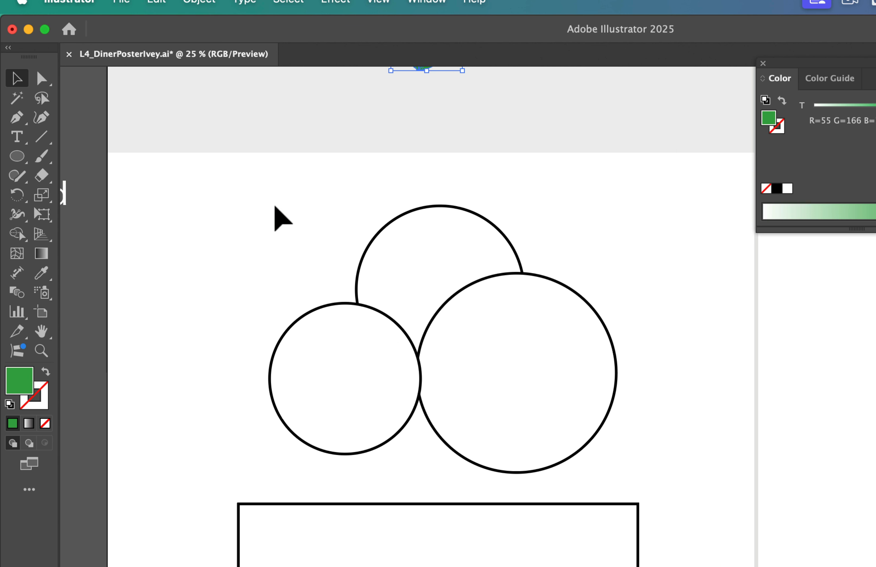
pyautogui.moveTo(275, 207); pyautogui.dragTo(516, 406)
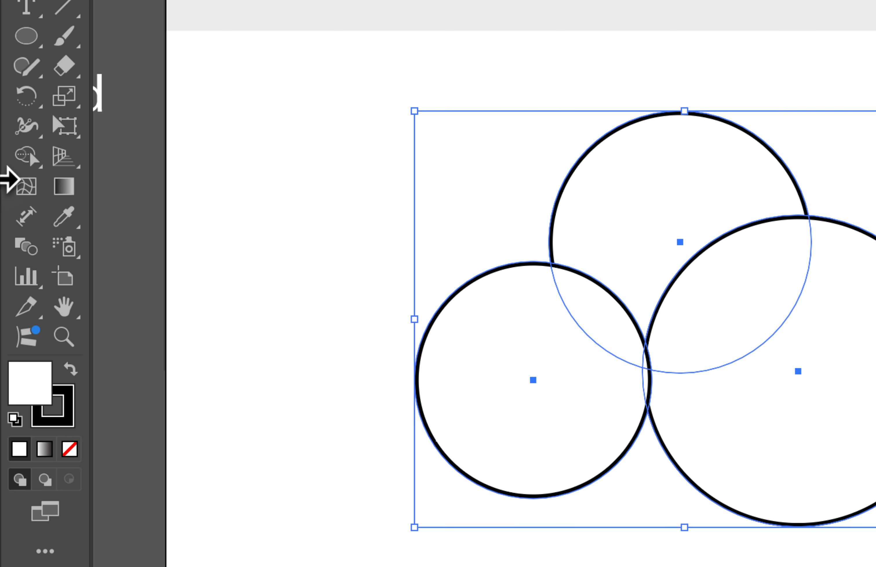
pyautogui.click(13, 178)
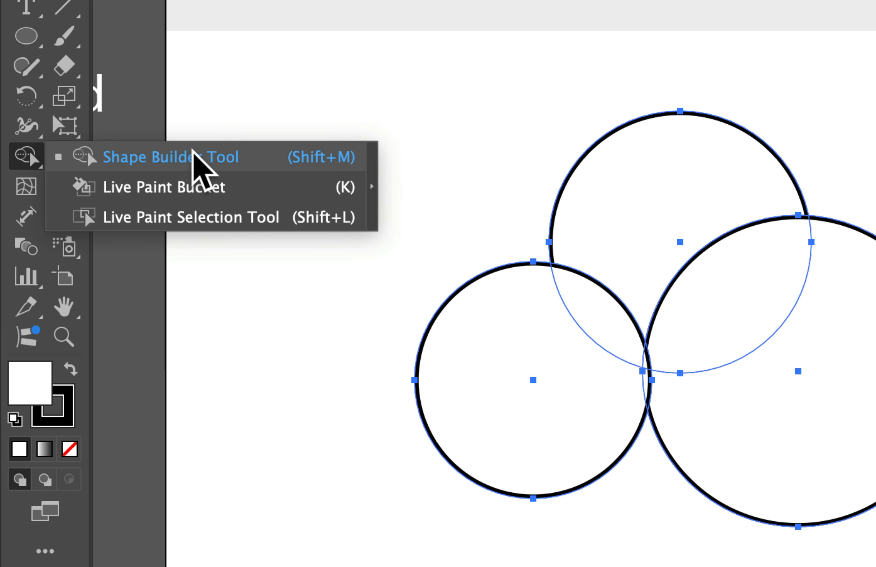
pyautogui.click(163, 166)
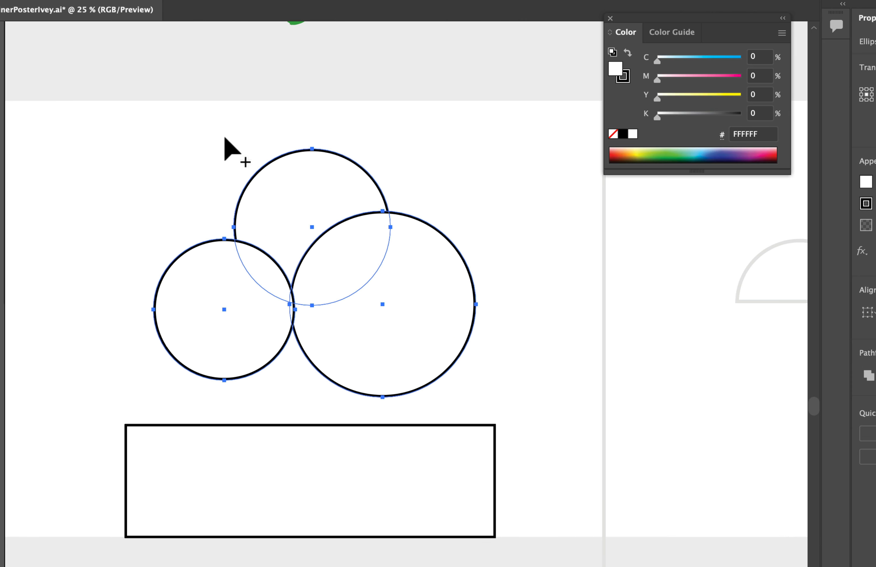
pyautogui.moveTo(225, 138)
pyautogui.mouseDown()
pyautogui.moveTo(250, 146)
pyautogui.moveTo(312, 196)
pyautogui.moveTo(414, 322)
pyautogui.moveTo(452, 388)
pyautogui.mouseUp()
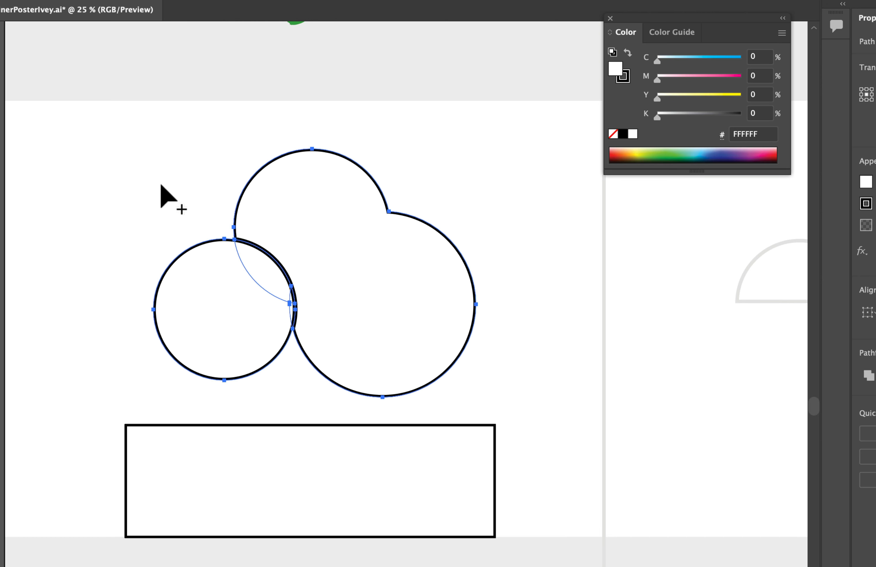
pyautogui.moveTo(153, 167)
pyautogui.mouseDown()
pyautogui.moveTo(207, 250)
pyautogui.moveTo(294, 313)
pyautogui.moveTo(366, 347)
pyautogui.moveTo(492, 361)
pyautogui.mouseUp()
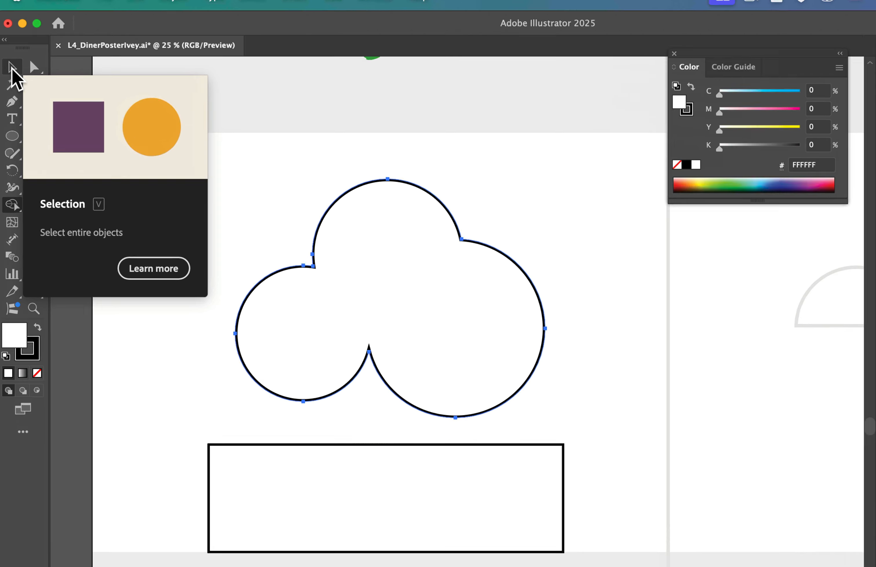
# Step: Move the rectangle below the cloud up over the cloud's lower part, covering the rounded bottoms
pyautogui.click(12, 69)
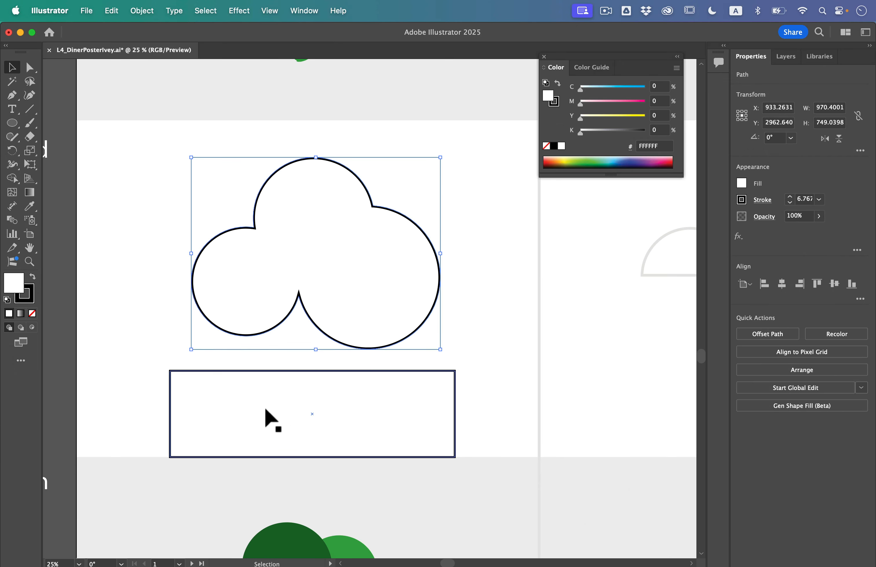
pyautogui.click(291, 427)
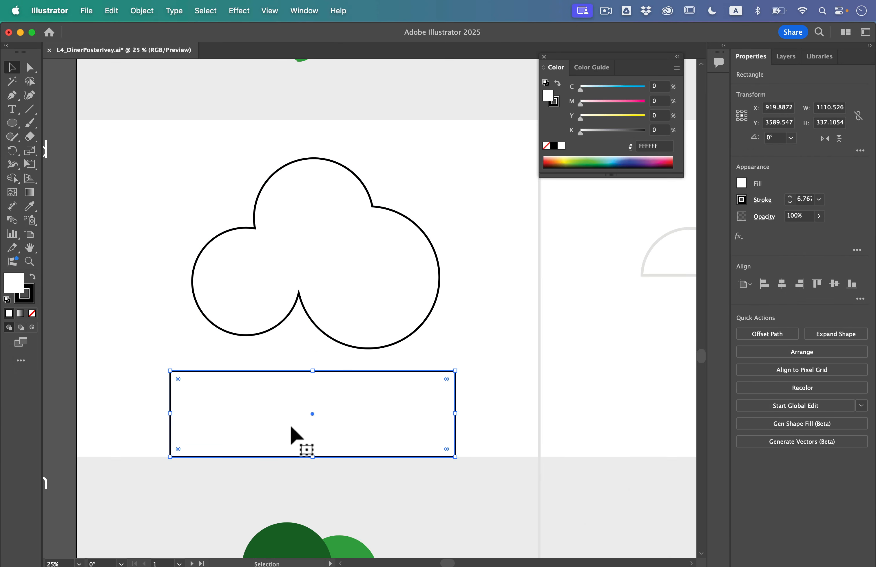
pyautogui.moveTo(290, 425); pyautogui.dragTo(297, 334)
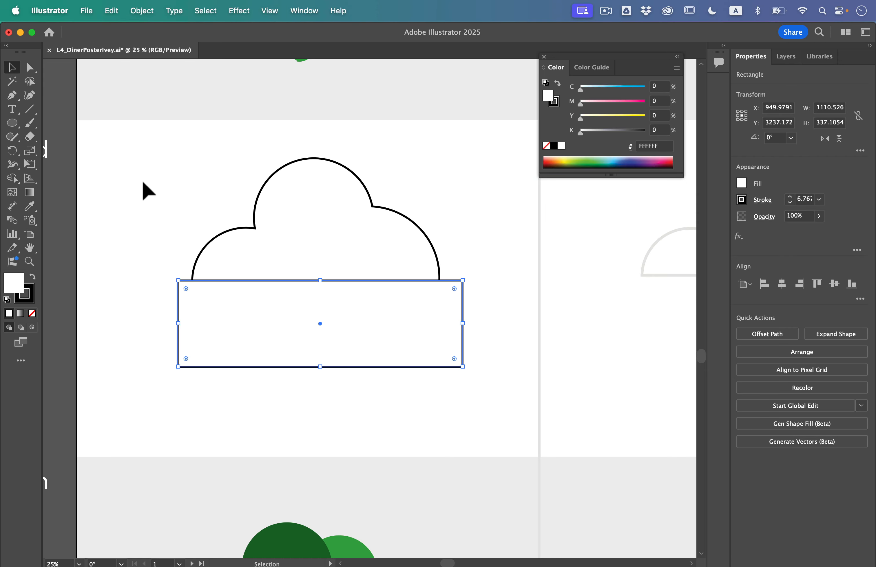
# Step: Remove the rectangle and the cloud's covered lower part with the Shape Builder tool, leaving a flat-bottomed cloud
pyautogui.click(139, 166)
pyautogui.moveTo(139, 165); pyautogui.dragTo(368, 342)
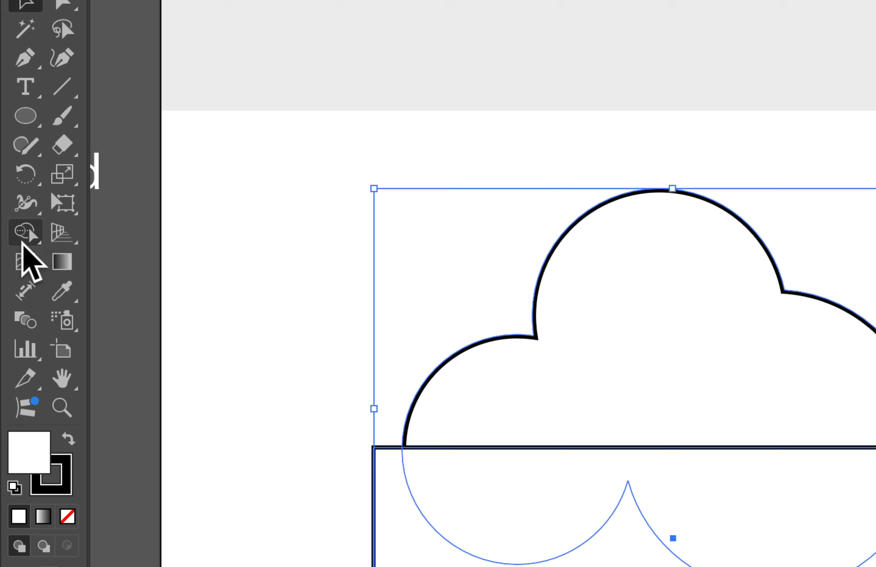
pyautogui.click(12, 180)
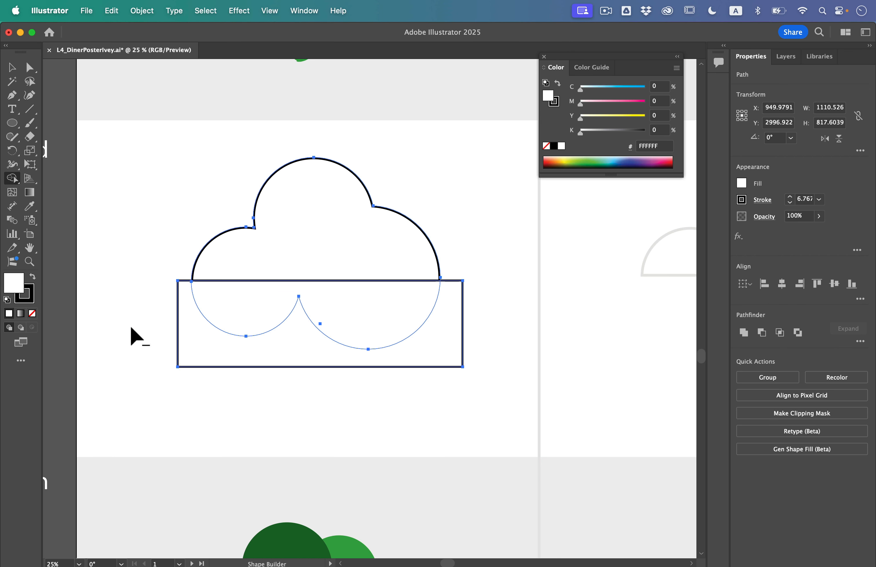
pyautogui.moveTo(161, 316); pyautogui.dragTo(239, 318)
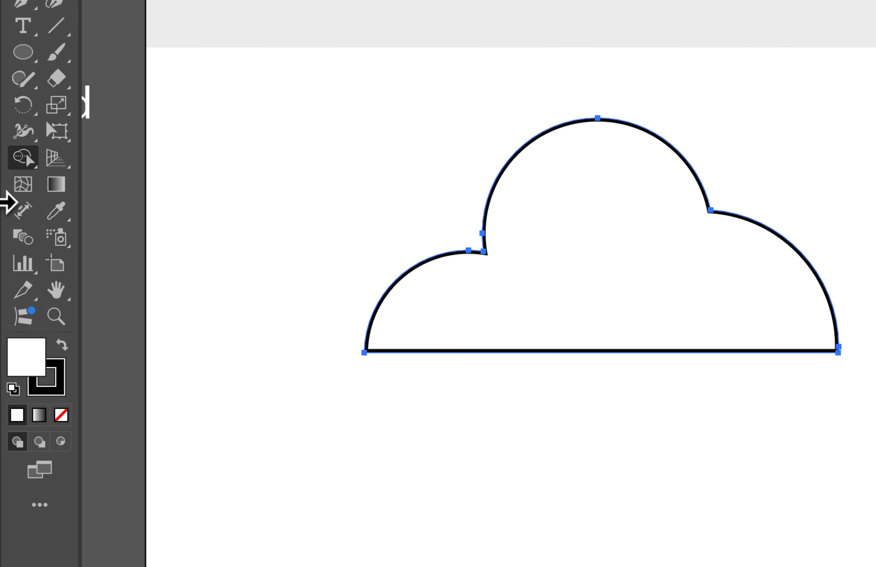
# Step: Copy the appearance of the finished example cloud onto the flat-bottomed cloud with the Eyedropper tool
pyautogui.click(30, 206)
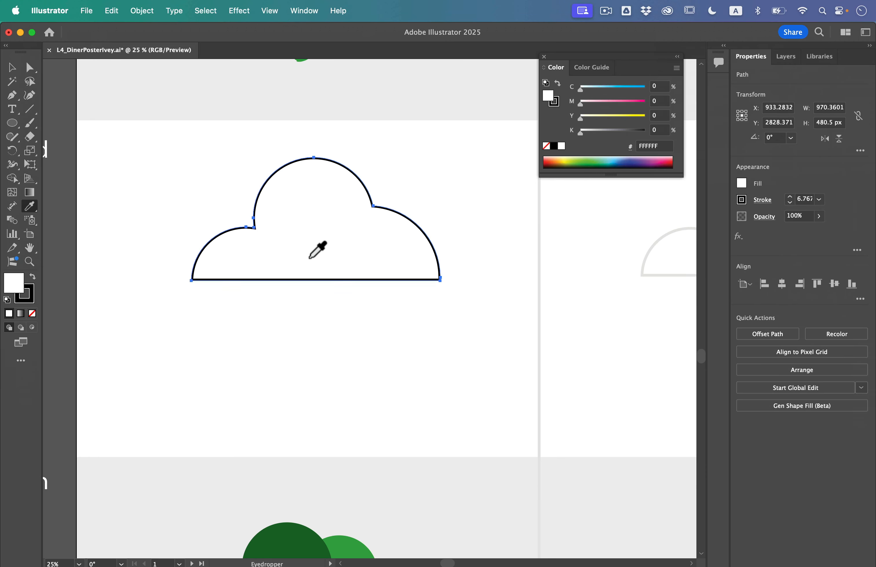
pyautogui.hscroll(8, 309, 258)
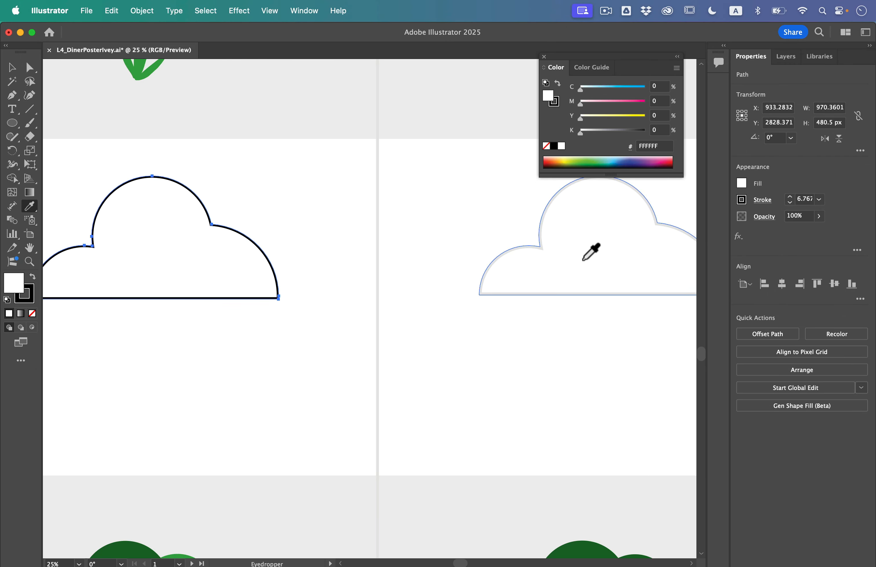
pyautogui.click(605, 261)
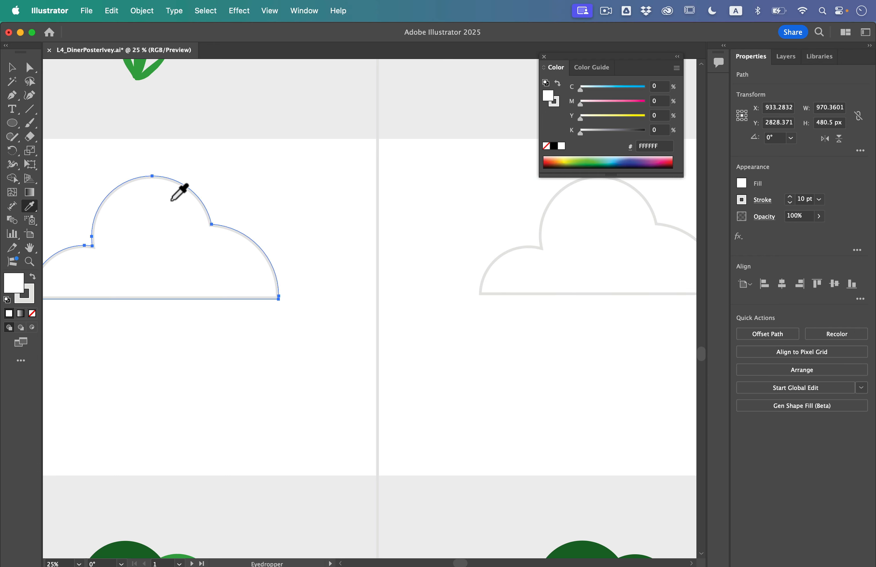
# Step: Open the Pathfinder panel and place it beside the green circles and orange rectangle
pyautogui.hscroll(-4, 188, 295)
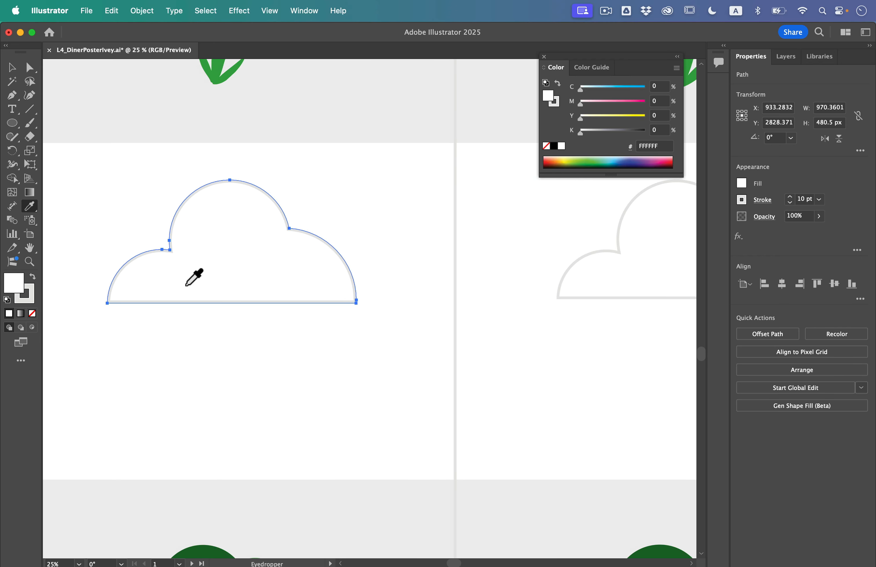
pyautogui.scroll(-10, 209, 333)
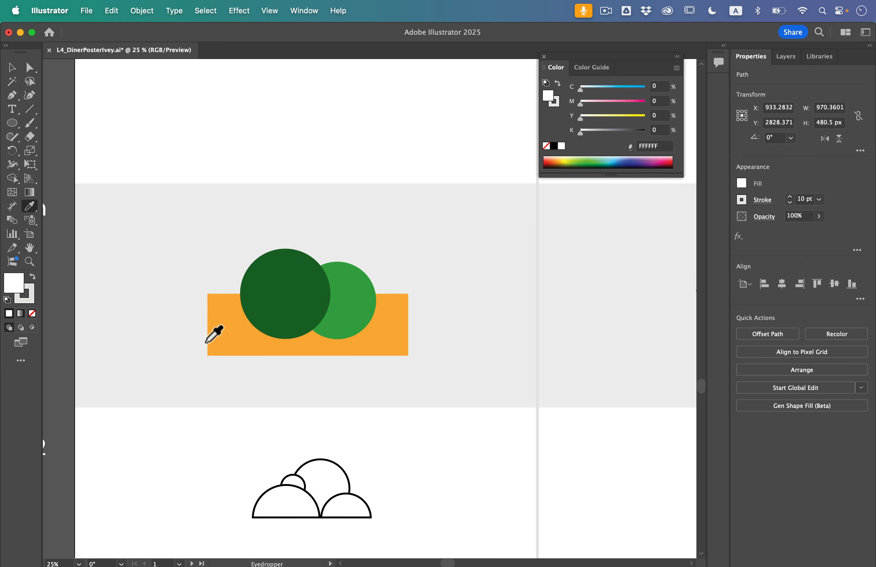
pyautogui.scroll(3, 214, 330)
pyautogui.hscroll(2, 218, 324)
pyautogui.hscroll(1, 216, 324)
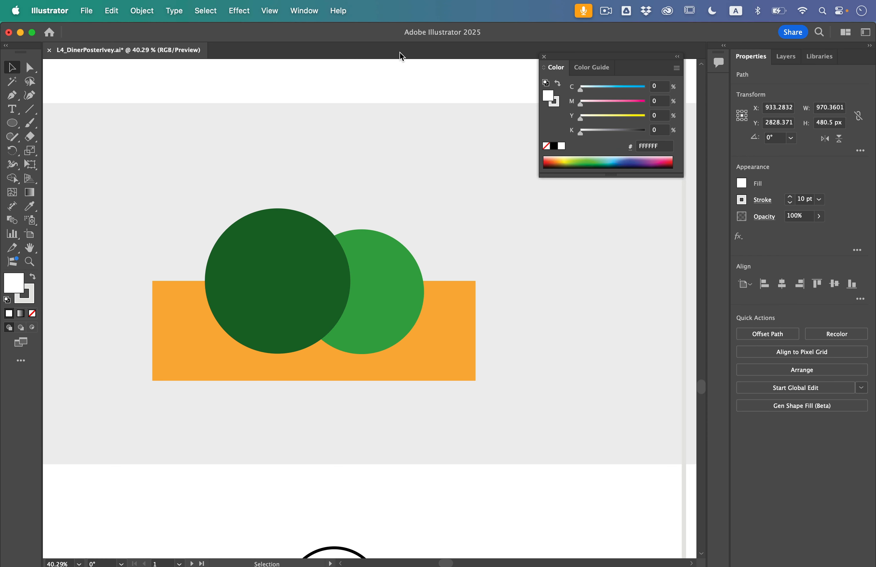
pyautogui.click(304, 11)
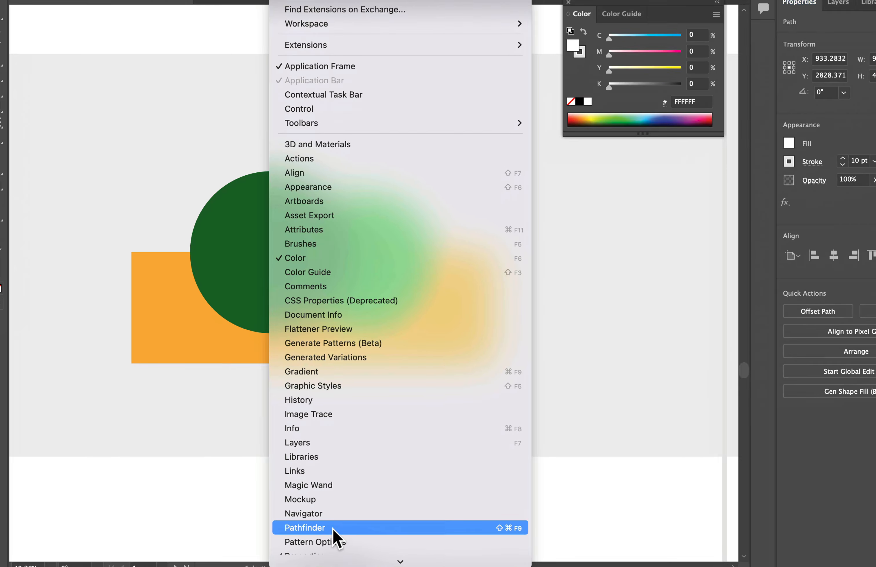
pyautogui.click(332, 529)
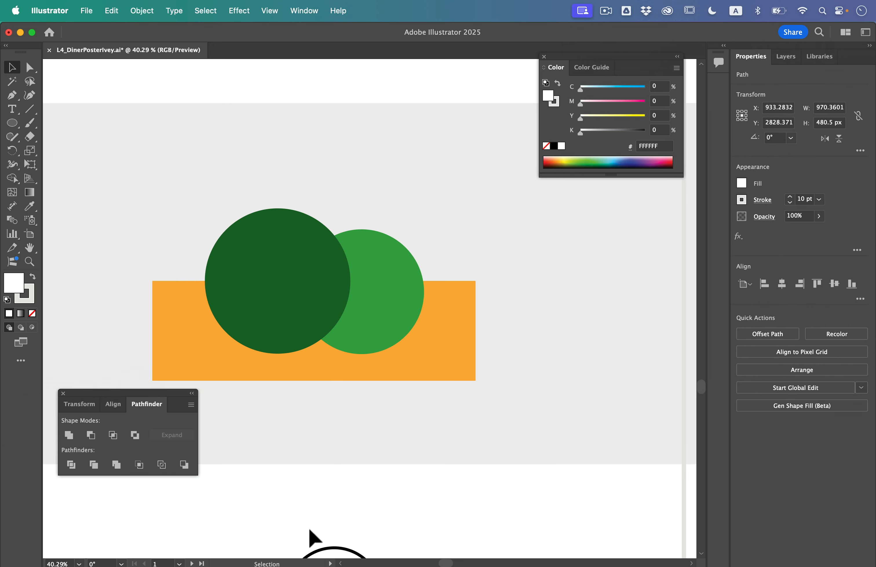
pyautogui.moveTo(142, 390); pyautogui.dragTo(585, 225)
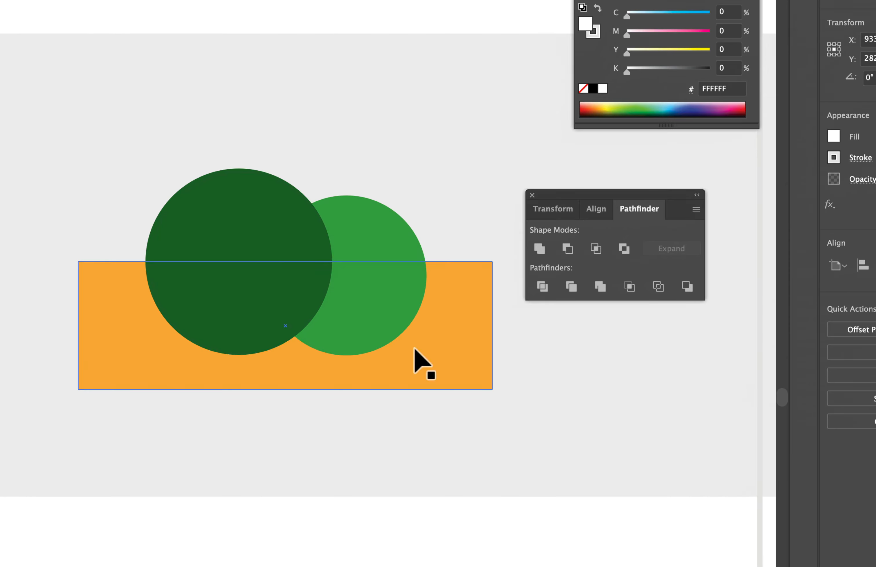
# Step: Unite the two green circles and cut off their lower part along the orange rectangle's upper edge with Minus Back
pyautogui.moveTo(154, 133); pyautogui.dragTo(405, 229)
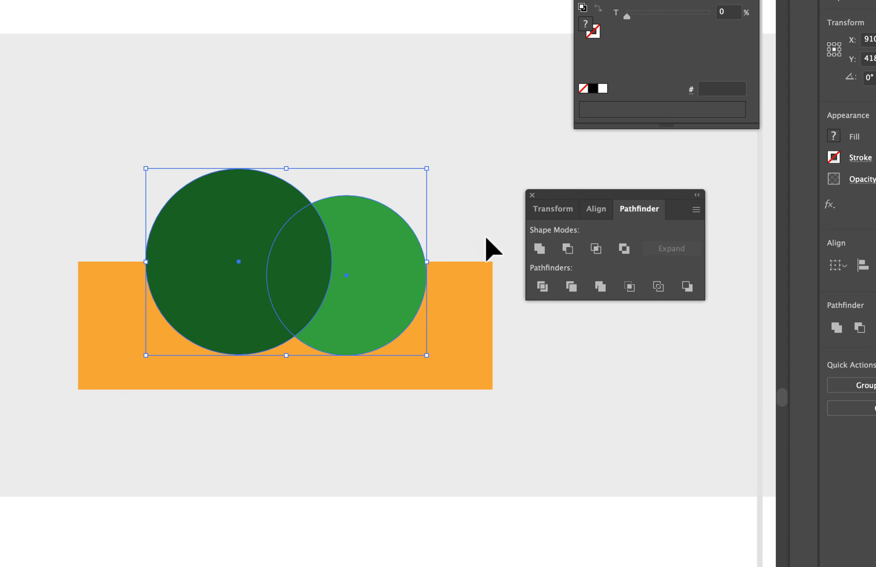
pyautogui.click(540, 250)
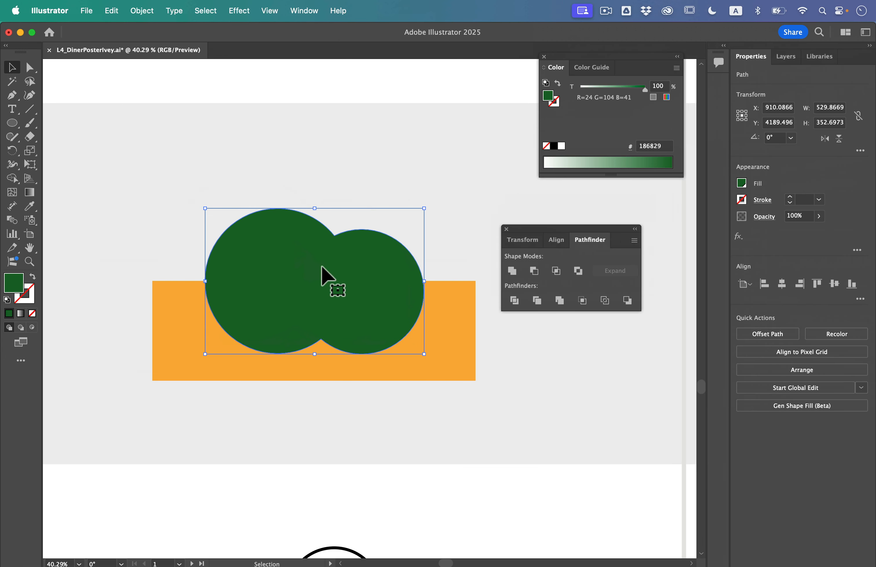
pyautogui.click(173, 309)
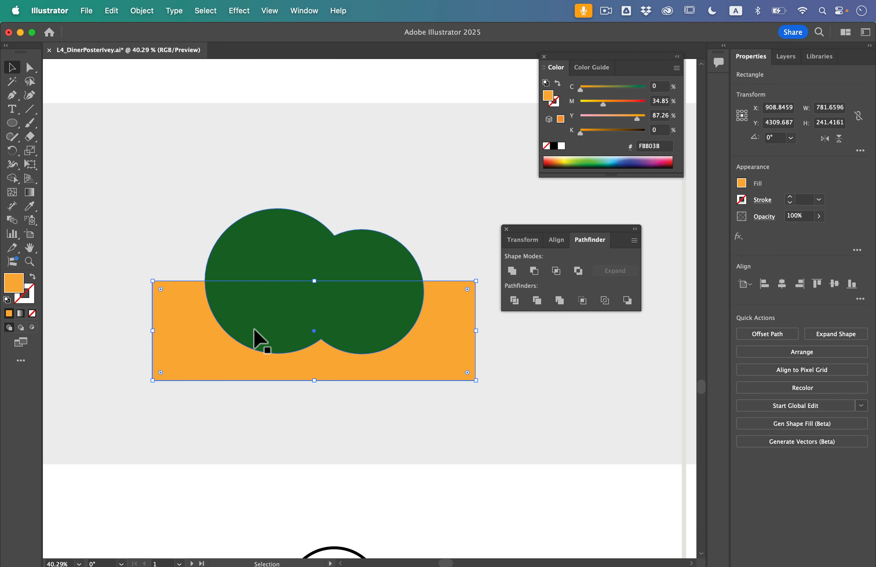
pyautogui.keyDown('shift'); pyautogui.click(264, 262); pyautogui.keyUp('shift')
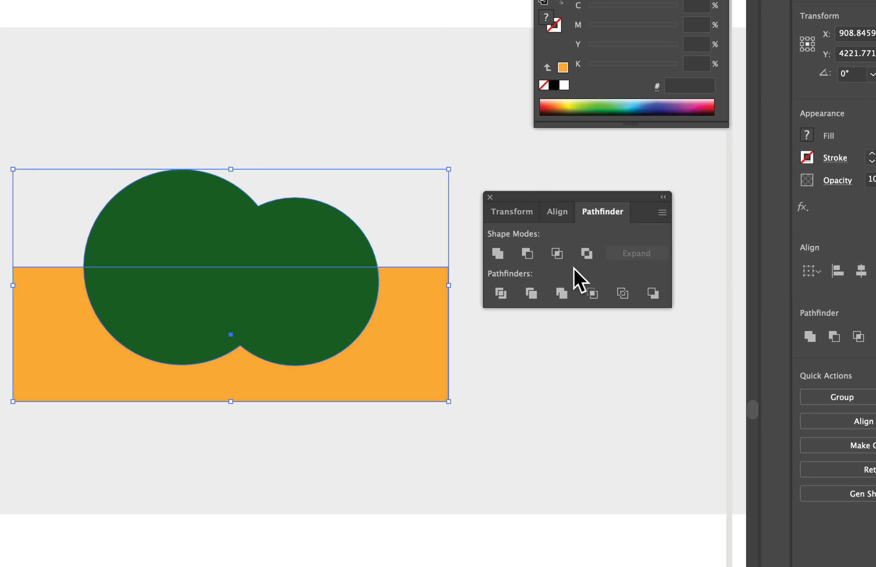
pyautogui.click(656, 295)
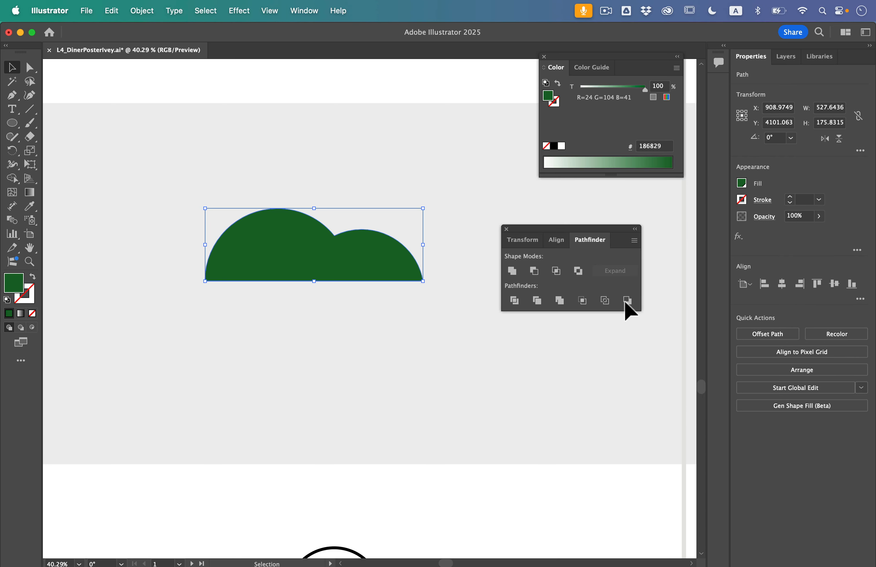
# Step: Combine the four overlapping outlined shapes of the second cloud into an editable compound shape with Unite
pyautogui.scroll(-5, 376, 387)
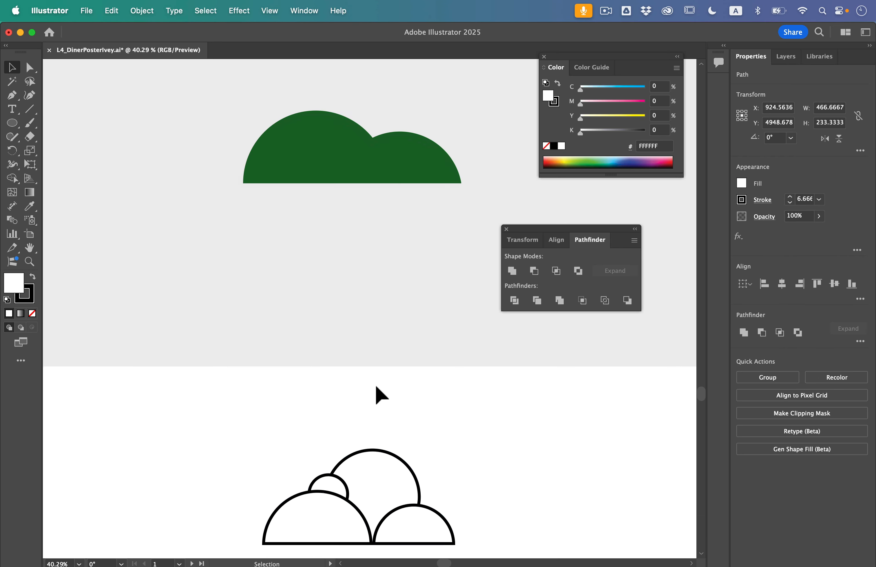
pyautogui.click(376, 386)
pyautogui.scroll(-5, 385, 363)
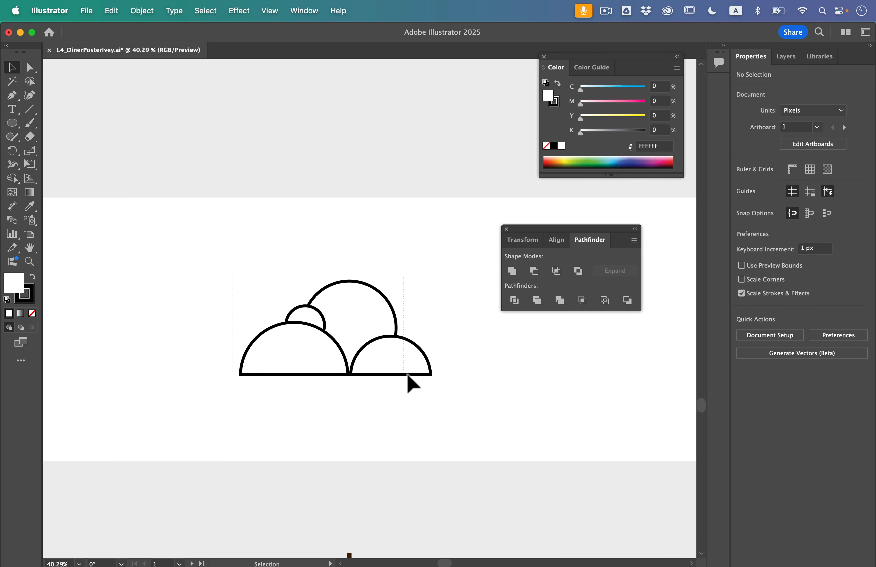
pyautogui.moveTo(407, 375); pyautogui.dragTo(409, 376)
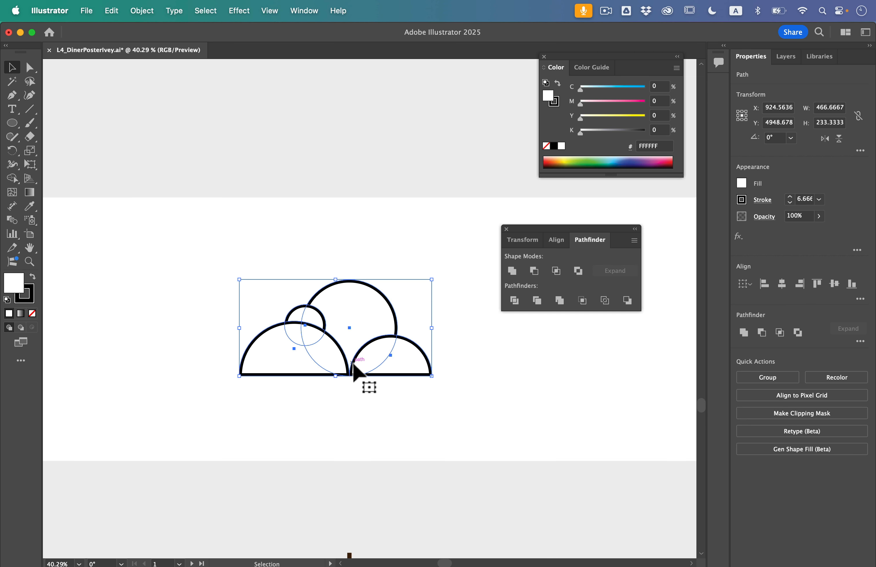
pyautogui.hscroll(2, 353, 365)
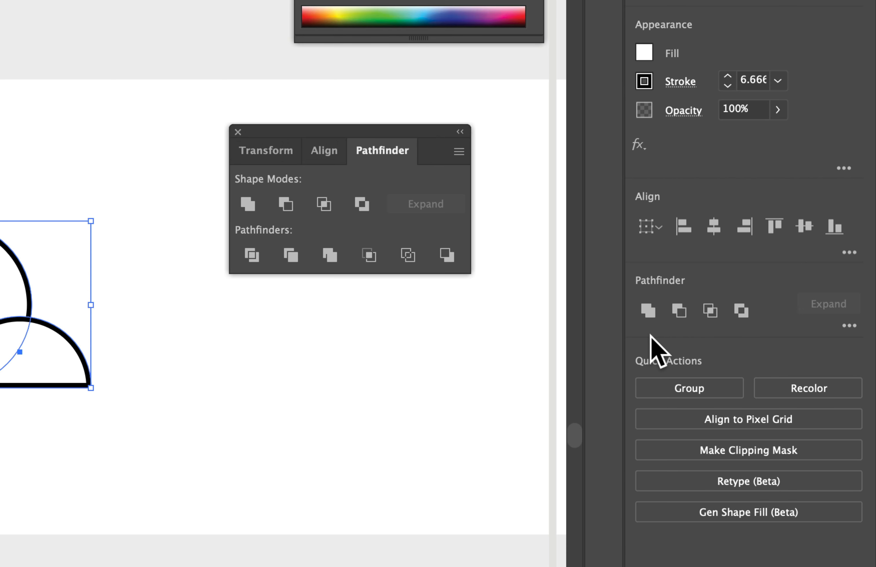
pyautogui.click(648, 310)
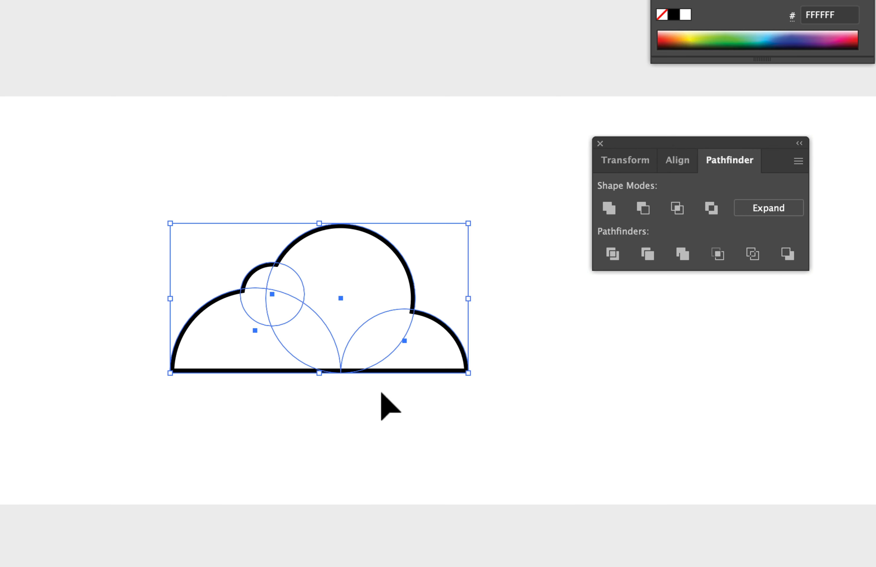
# Step: Shrink the large circle inside the cloud's compound shape, shift it to the right along the base, and leave isolation mode
pyautogui.doubleClick(339, 273)
pyautogui.moveTo(352, 274)
pyautogui.mouseDown()
pyautogui.moveTo(370, 263)
pyautogui.moveTo(362, 241)
pyautogui.moveTo(325, 274)
pyautogui.moveTo(351, 254)
pyautogui.moveTo(349, 266)
pyautogui.mouseUp()
pyautogui.moveTo(412, 223); pyautogui.dragTo(381, 264)
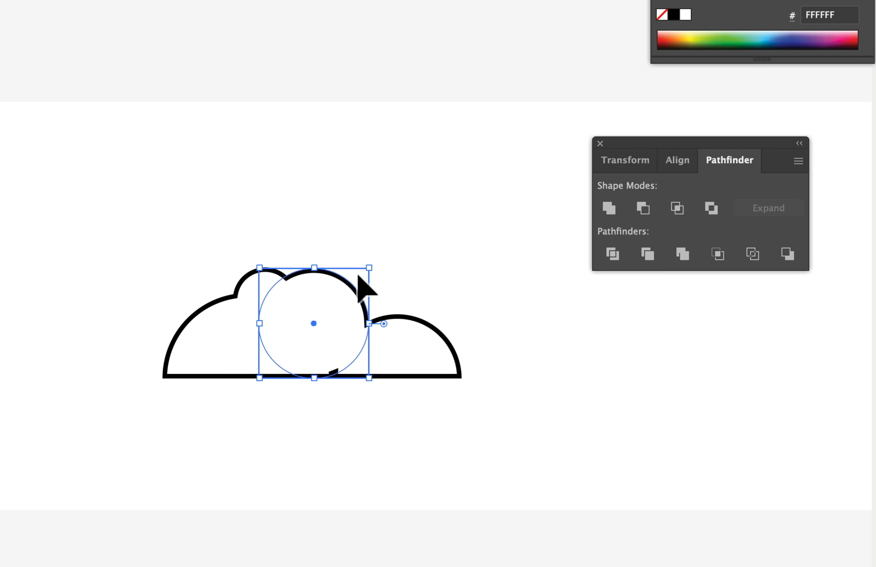
pyautogui.moveTo(321, 299); pyautogui.dragTo(345, 302)
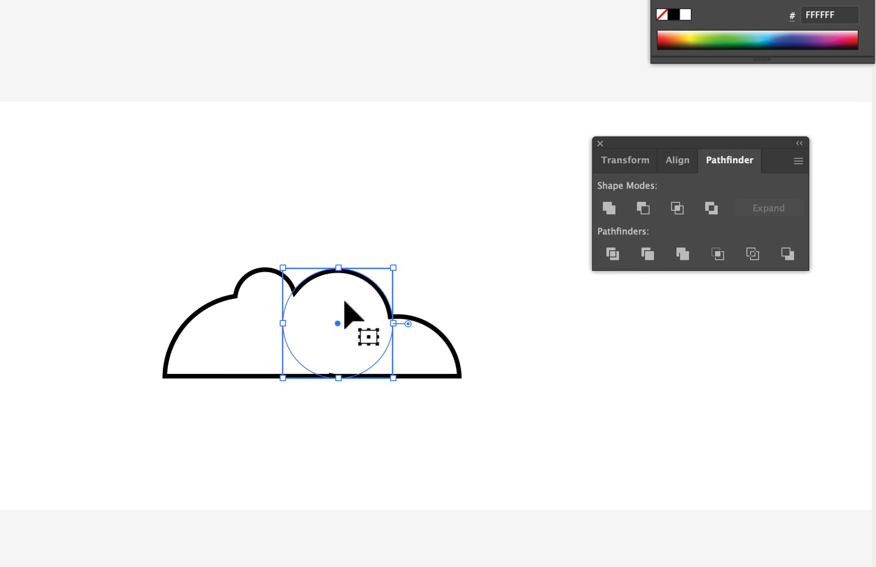
pyautogui.click(484, 238)
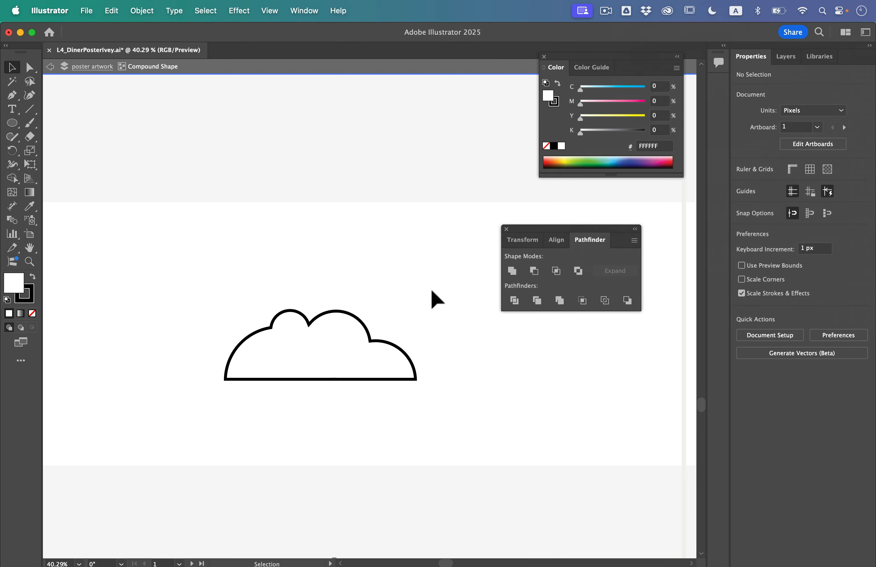
pyautogui.doubleClick(436, 298)
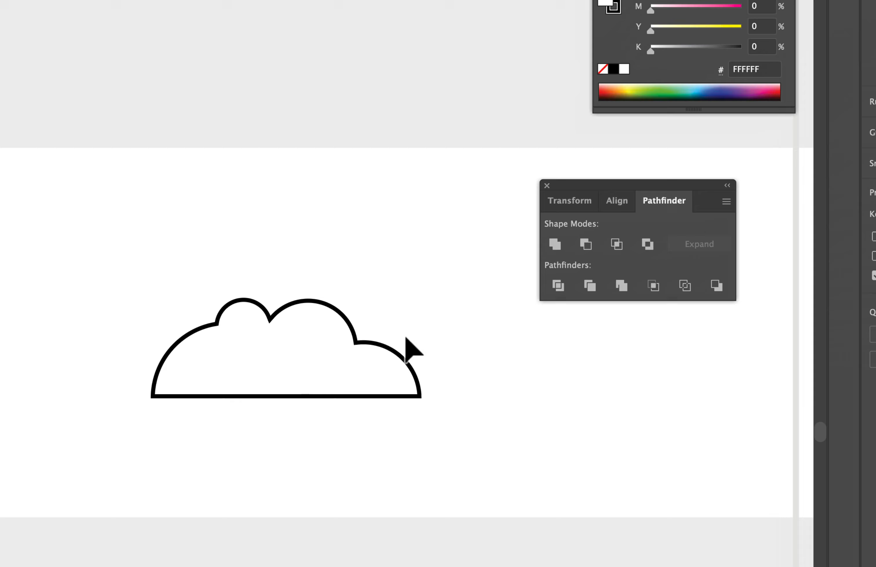
# Step: Expand the second cloud's compound shape into a single path
pyautogui.click(350, 346)
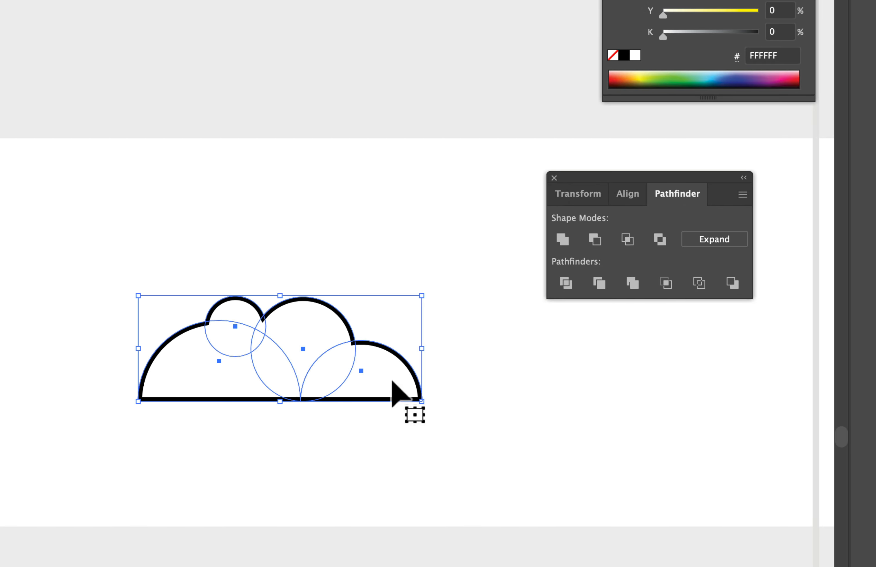
pyautogui.click(714, 243)
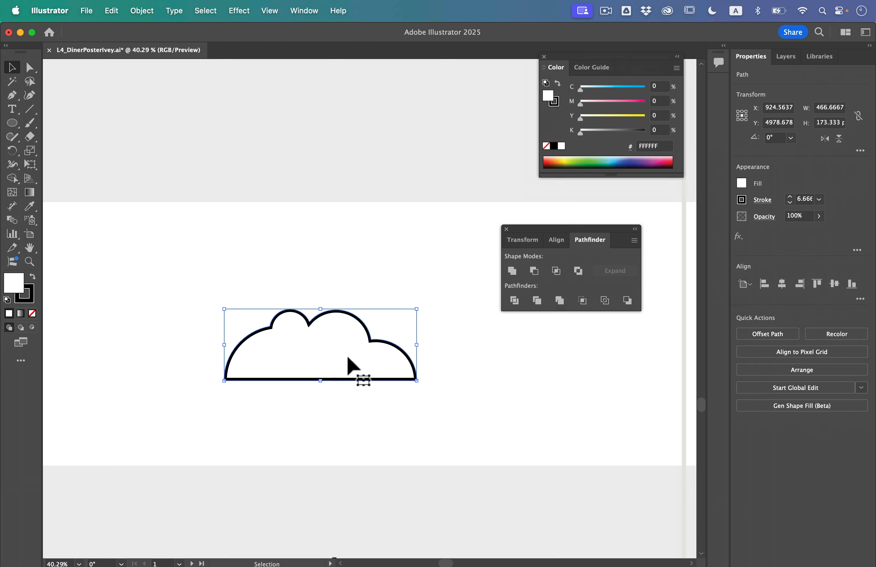
pyautogui.press('a')
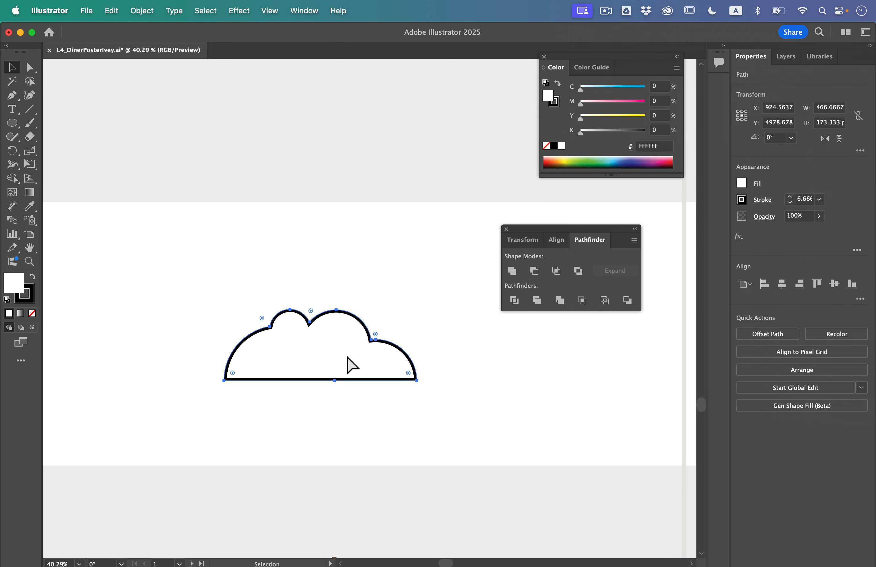
# Step: Copy the appearance of the example cloud in the same row onto the second cloud with the Eyedropper tool
pyautogui.scroll(-5, 347, 357)
pyautogui.hscroll(5, 348, 357)
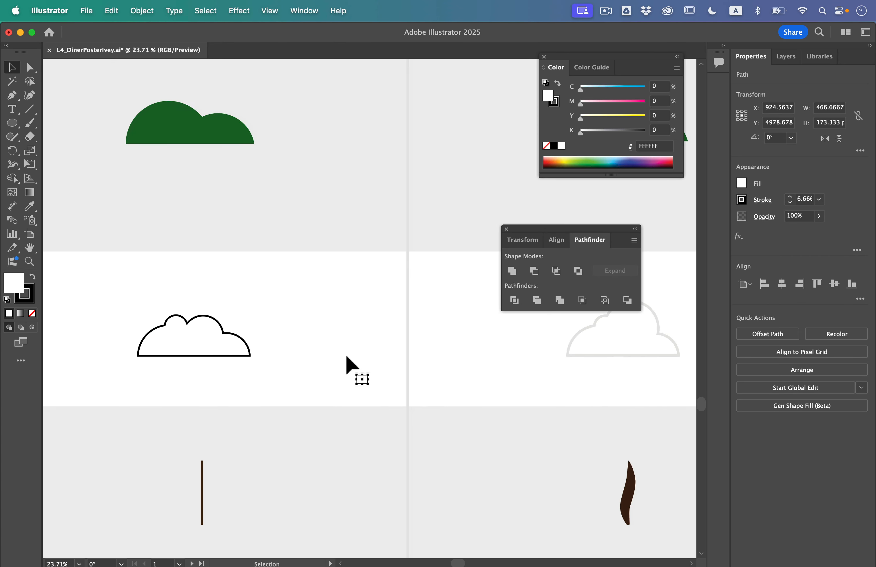
pyautogui.hscroll(1, 346, 357)
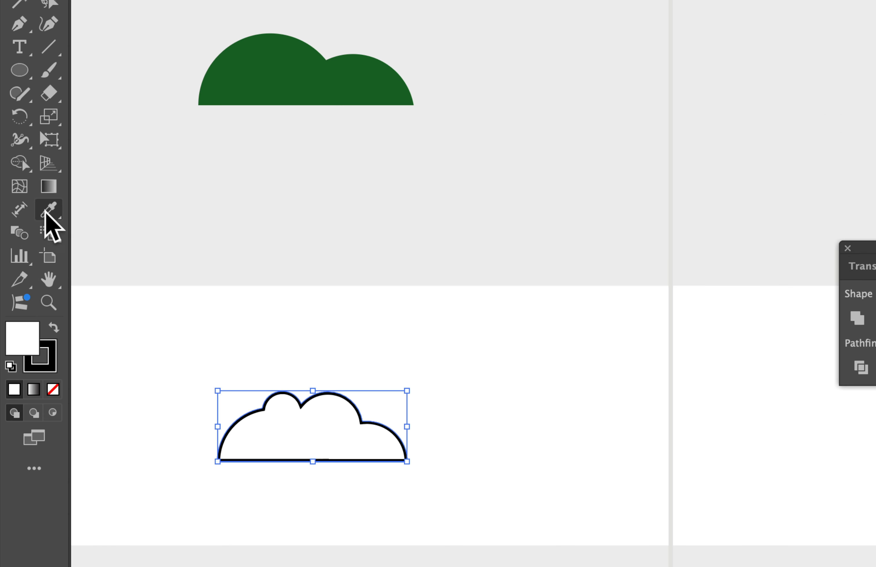
pyautogui.click(27, 208)
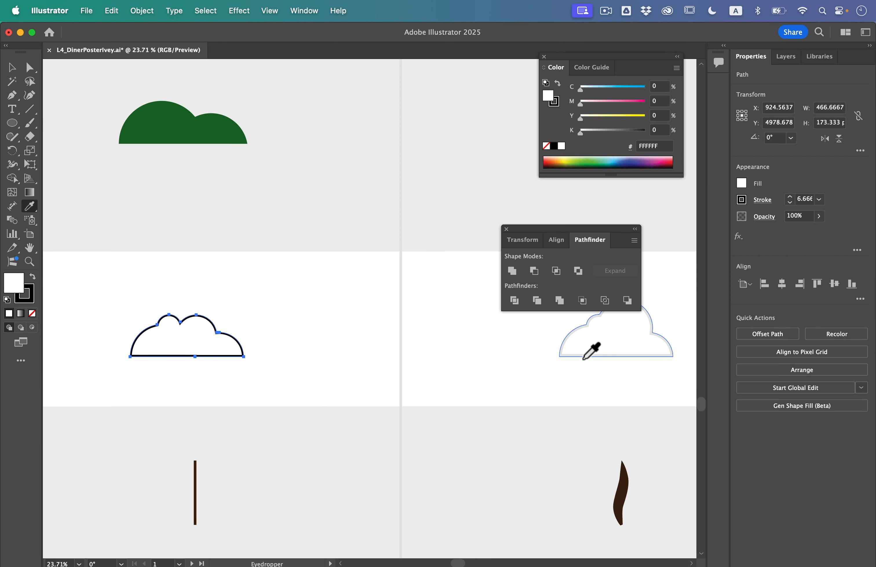
pyautogui.click(694, 374)
pyautogui.click(610, 348)
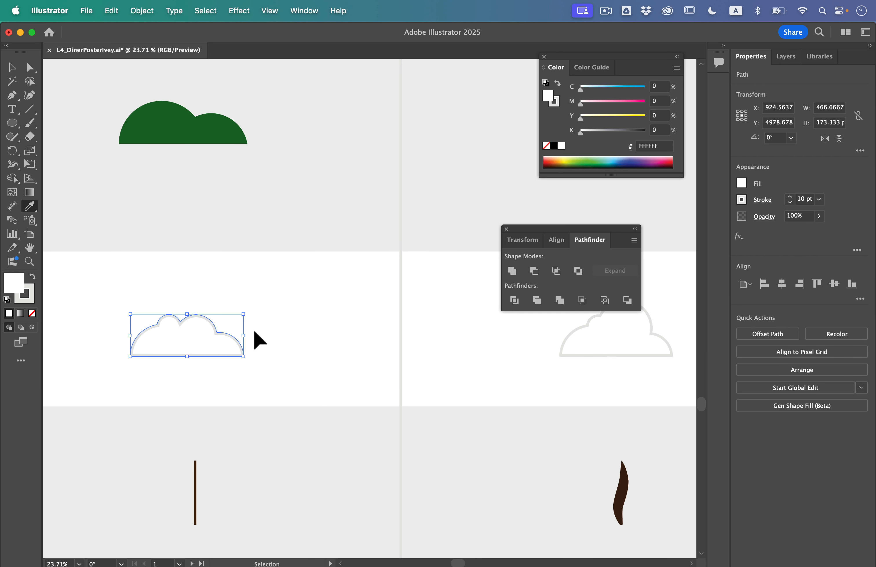
# Step: Bend the straight brown line in the bottom row into an S-shaped curve with the Reshape tool
pyautogui.scroll(-6, 235, 416)
pyautogui.hscroll(-5, 234, 417)
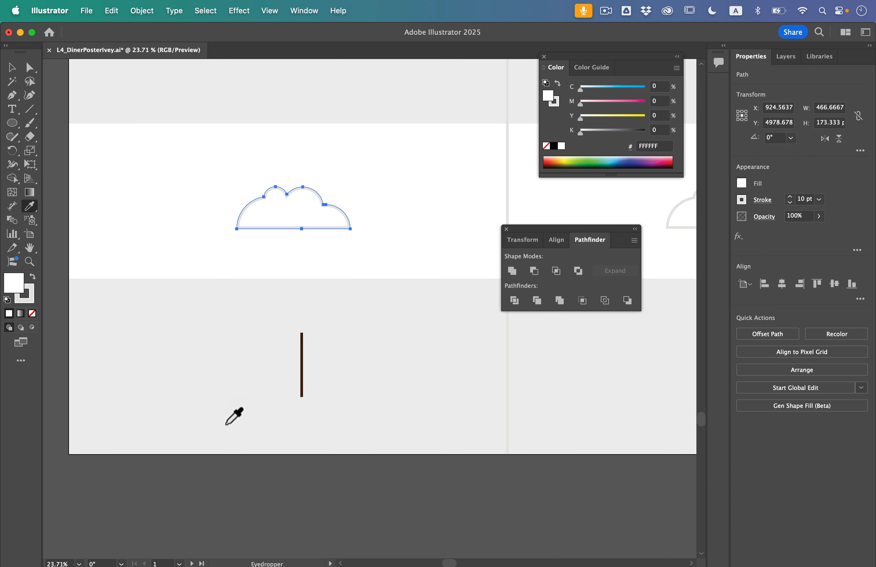
pyautogui.scroll(6, 302, 383)
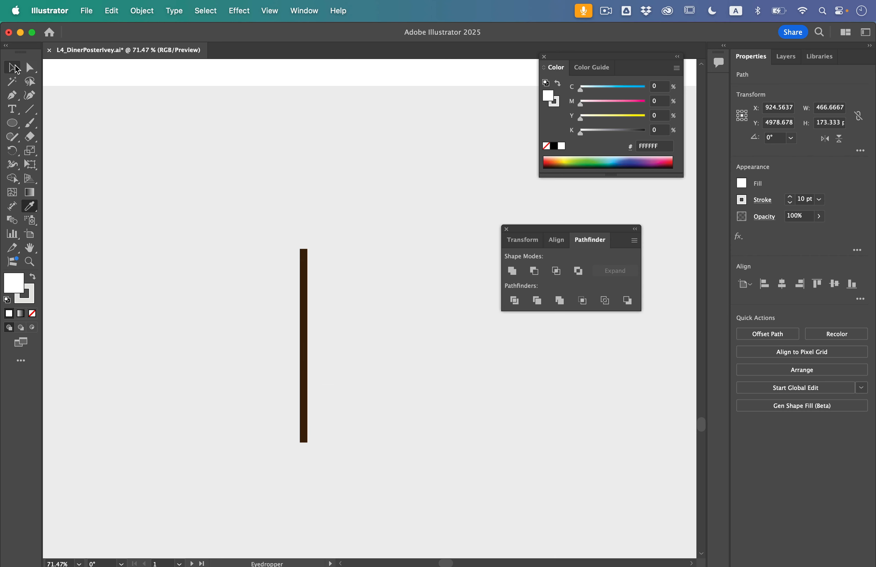
pyautogui.click(15, 67)
pyautogui.click(303, 279)
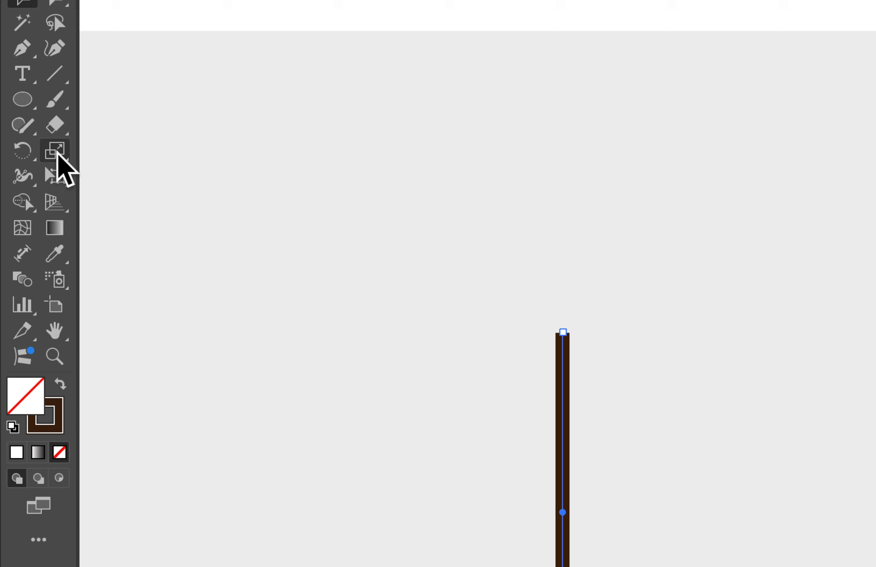
pyautogui.click(56, 151)
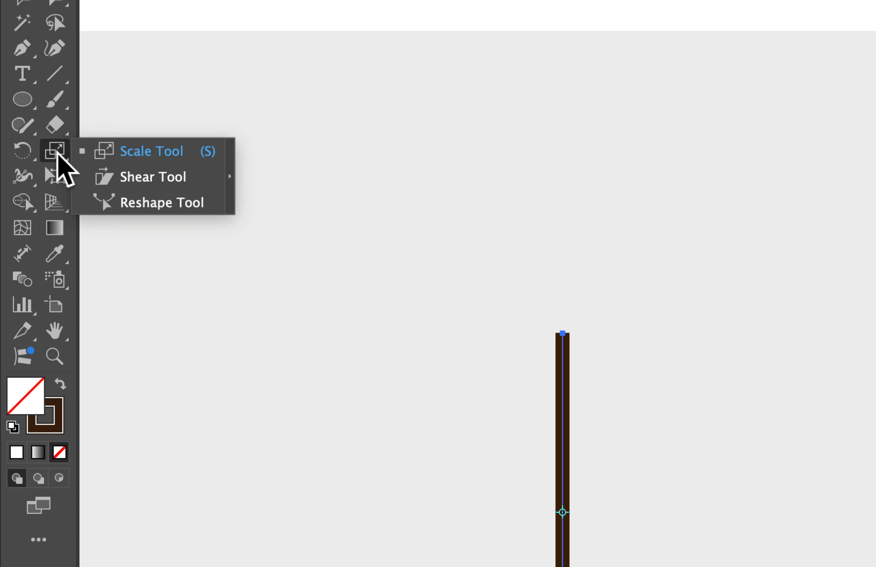
pyautogui.click(127, 204)
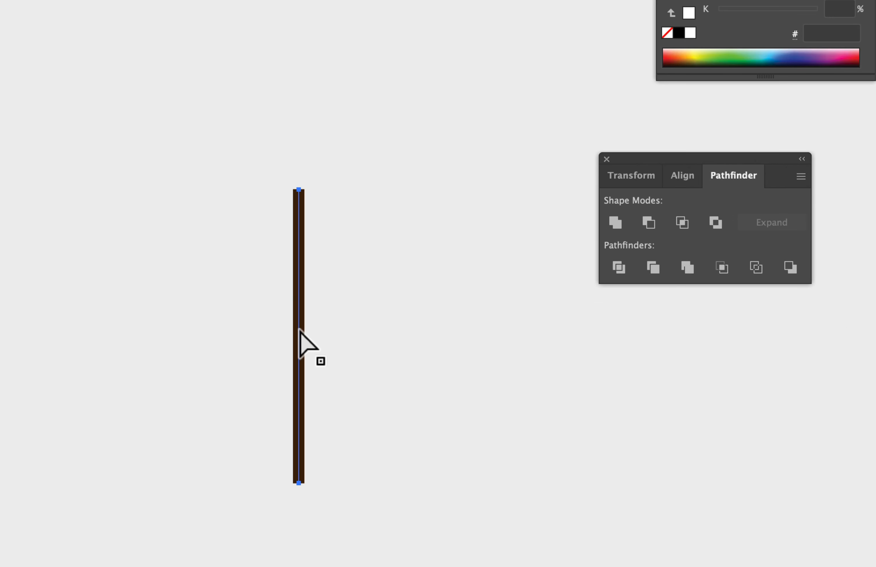
pyautogui.moveTo(299, 330)
pyautogui.mouseDown()
pyautogui.moveTo(364, 334)
pyautogui.moveTo(235, 336)
pyautogui.moveTo(351, 335)
pyautogui.mouseUp()
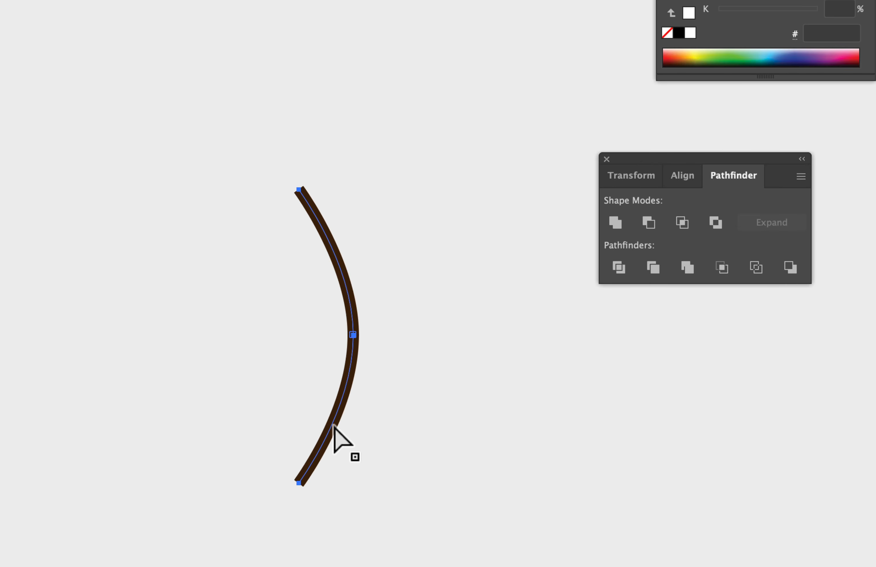
pyautogui.moveTo(334, 430)
pyautogui.mouseDown()
pyautogui.moveTo(280, 424)
pyautogui.moveTo(252, 405)
pyautogui.moveTo(254, 386)
pyautogui.moveTo(259, 407)
pyautogui.moveTo(256, 386)
pyautogui.mouseUp()
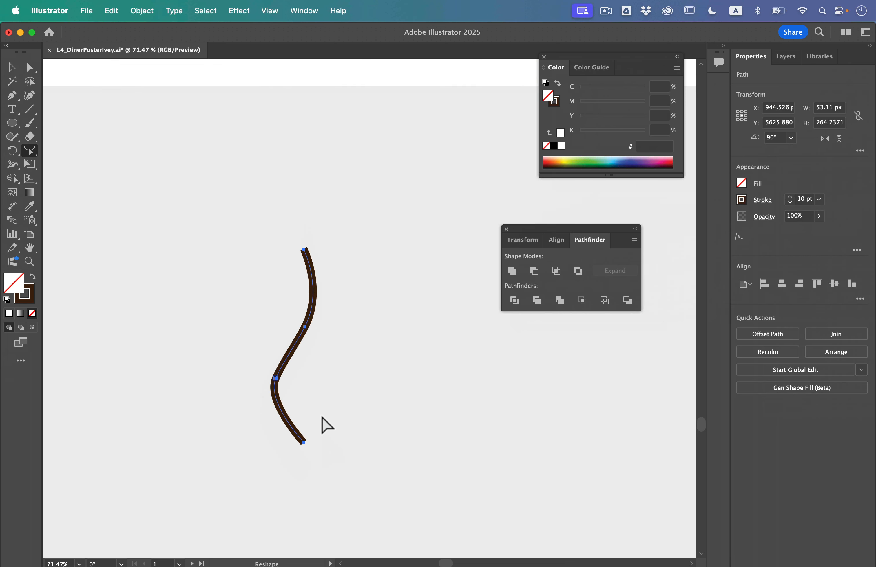
pyautogui.press('super')
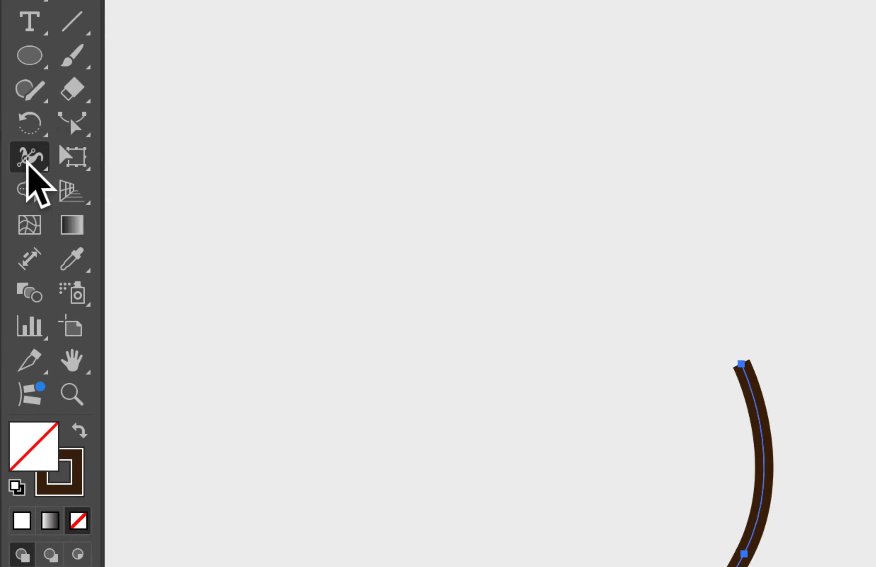
# Step: Widen the middle of the curved brown line to about 41 px with the Width tool
pyautogui.click(12, 165)
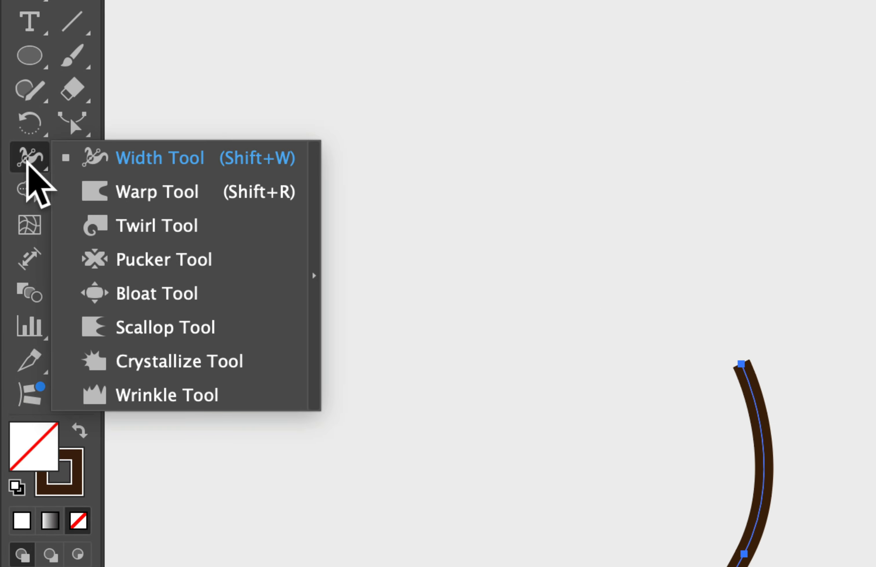
pyautogui.click(148, 161)
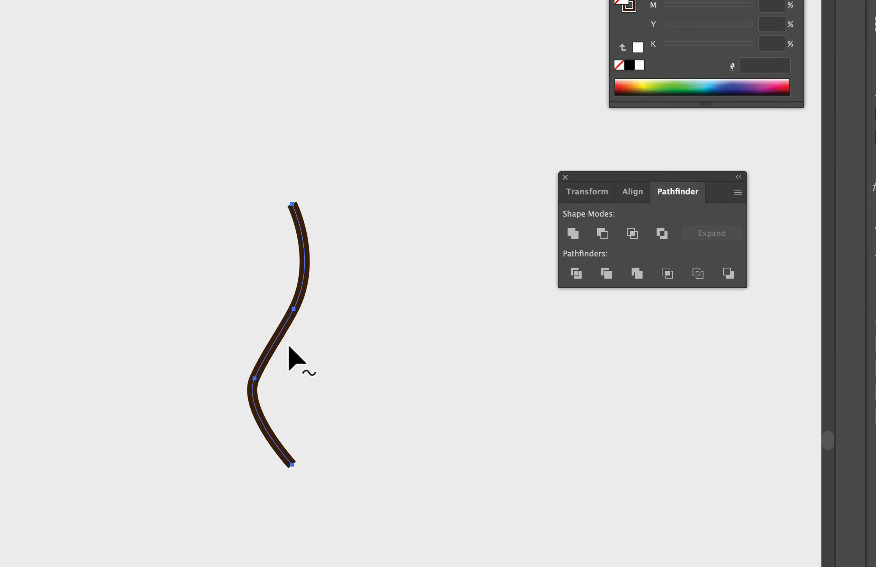
pyautogui.moveTo(277, 336)
pyautogui.mouseDown()
pyautogui.moveTo(338, 354)
pyautogui.moveTo(282, 344)
pyautogui.moveTo(295, 350)
pyautogui.mouseUp()
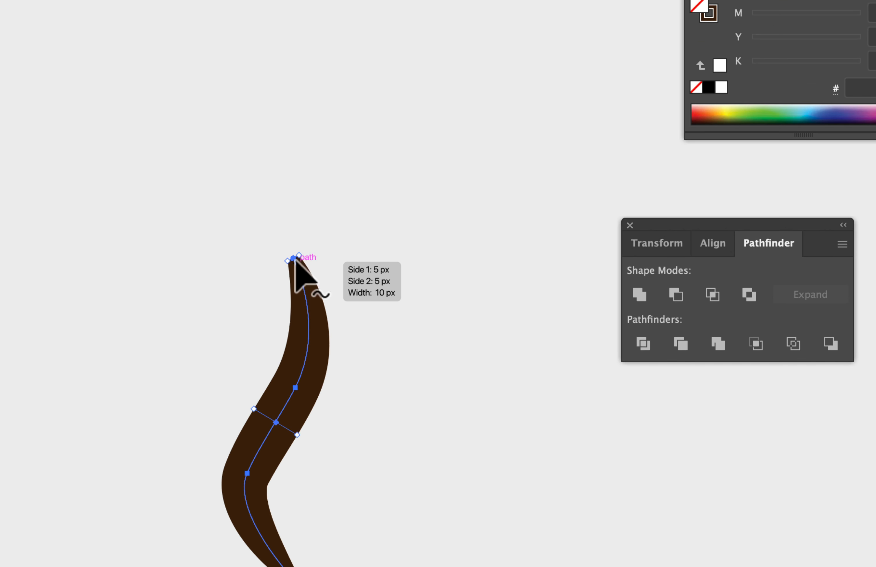
# Step: Set the total width of the brown tail's upper end to 0 and its lower end to 12 px
pyautogui.doubleClick(295, 259)
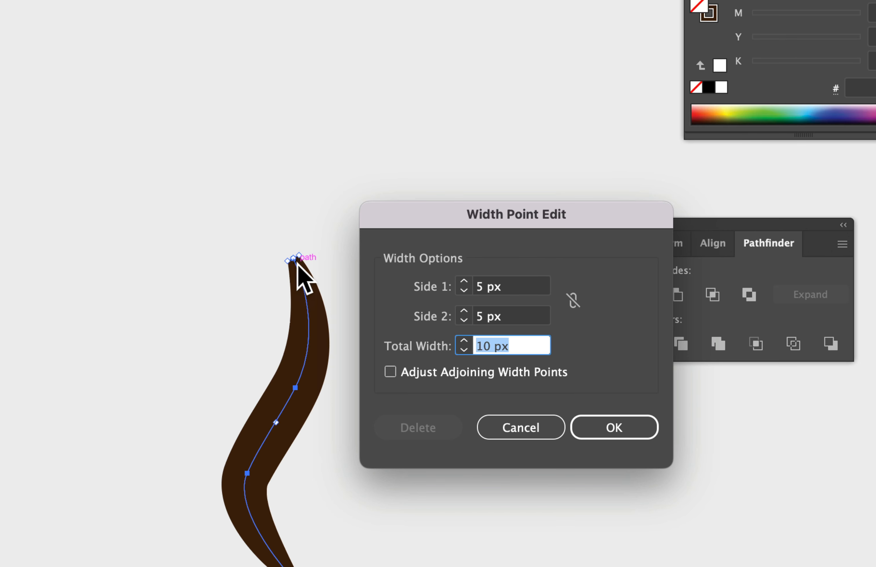
pyautogui.write('0')
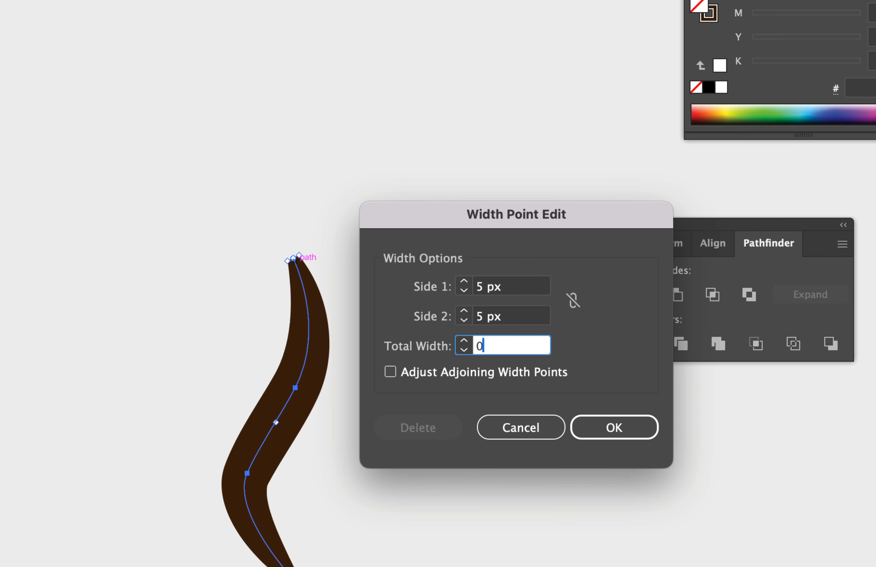
pyautogui.click(616, 429)
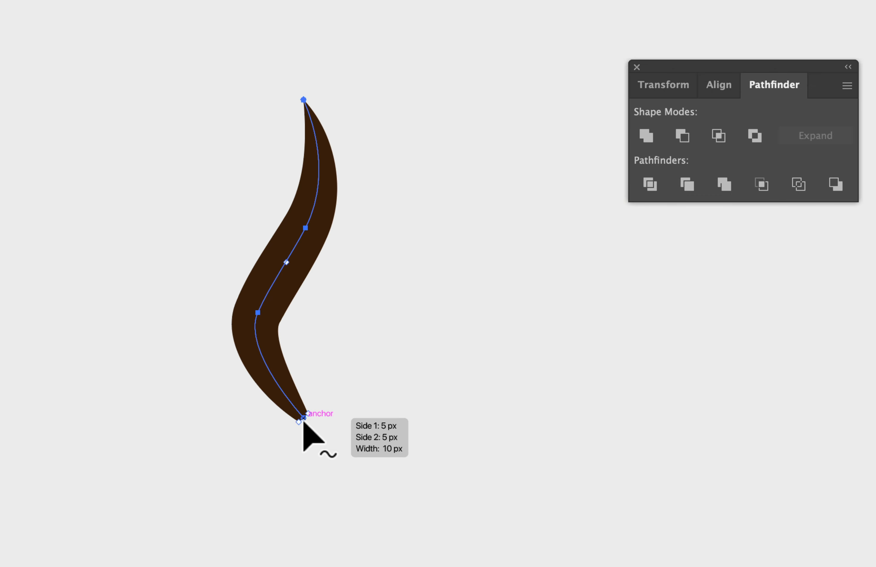
pyautogui.doubleClick(303, 419)
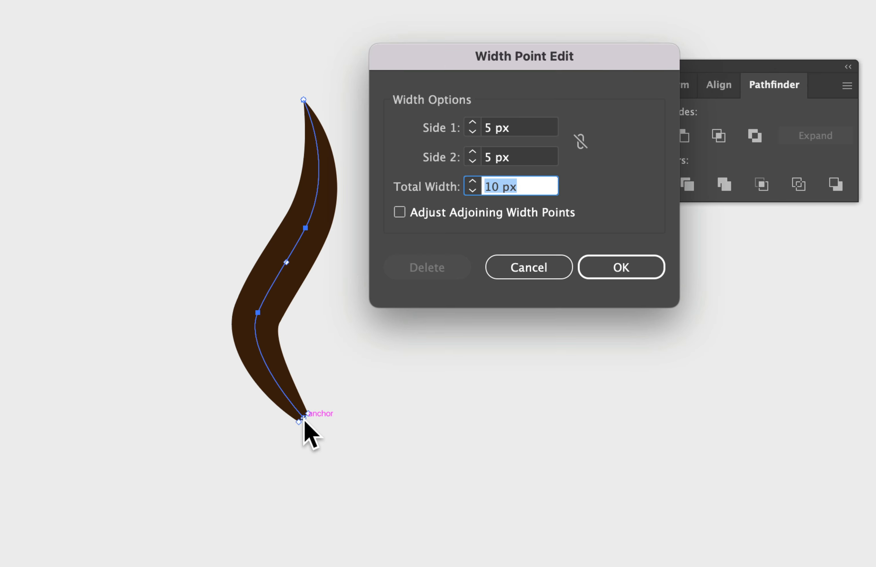
pyautogui.write('12')
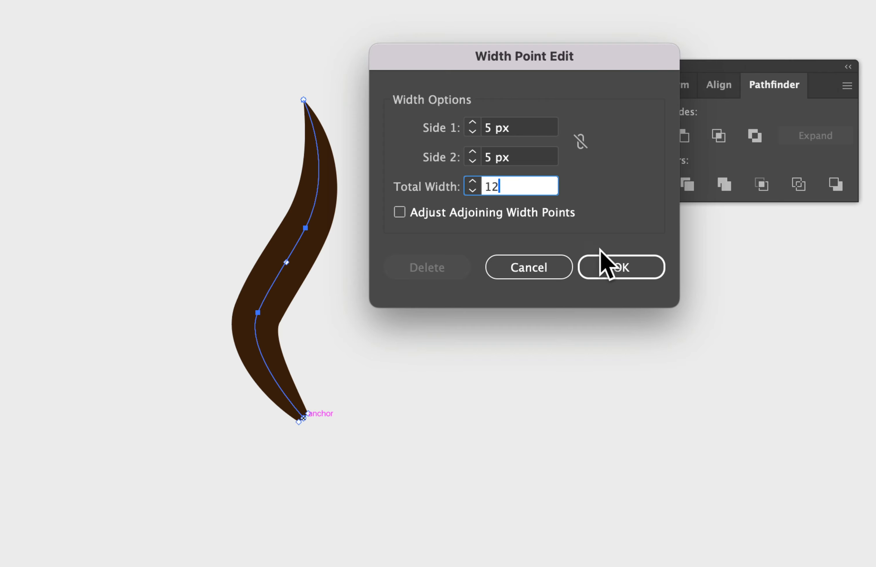
pyautogui.click(604, 265)
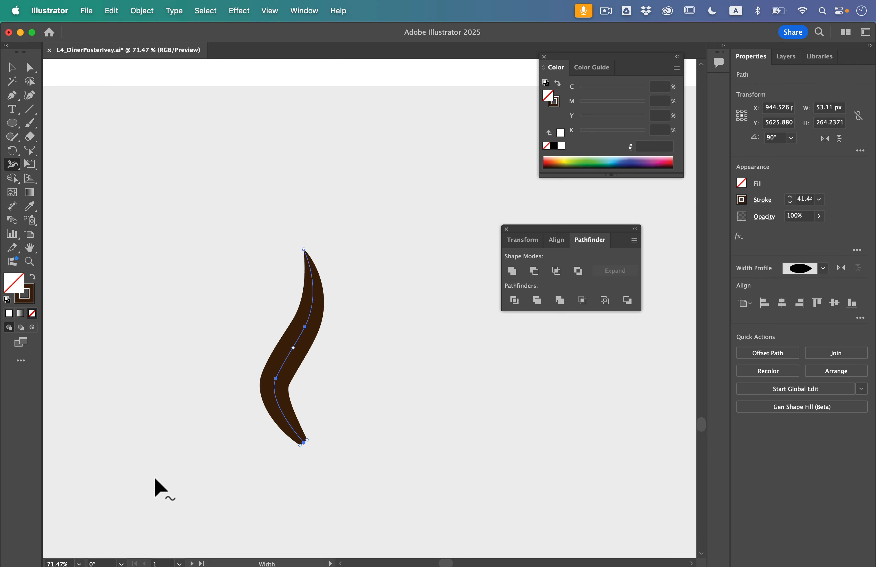
# Step: On the Signage artboard, make an Intertwine object from the logo's white scarf and brown dachshund shapes
pyautogui.click(179, 562)
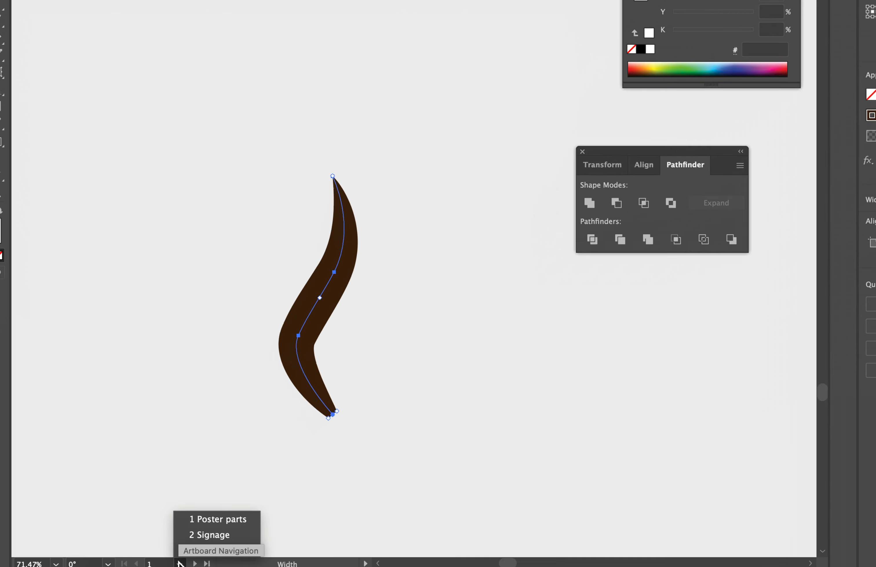
pyautogui.click(254, 519)
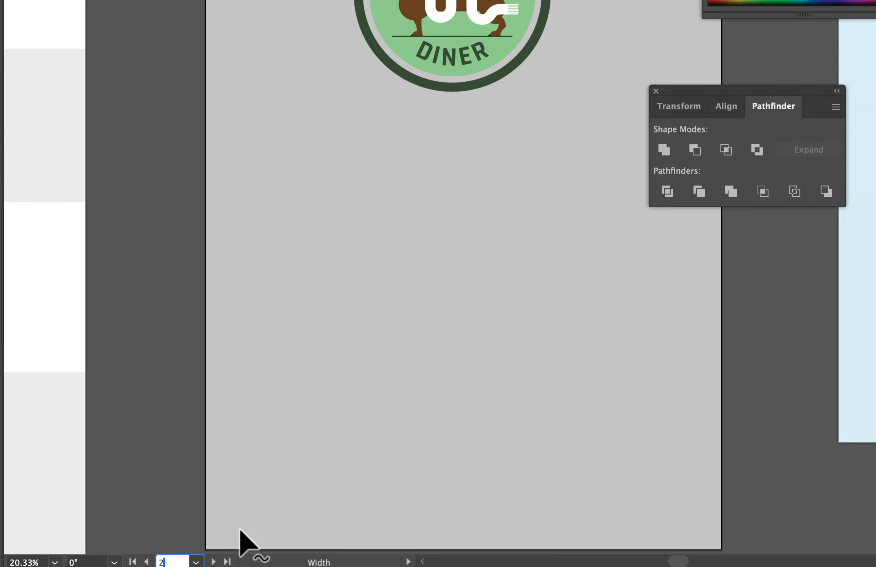
pyautogui.scroll(6, 370, 142)
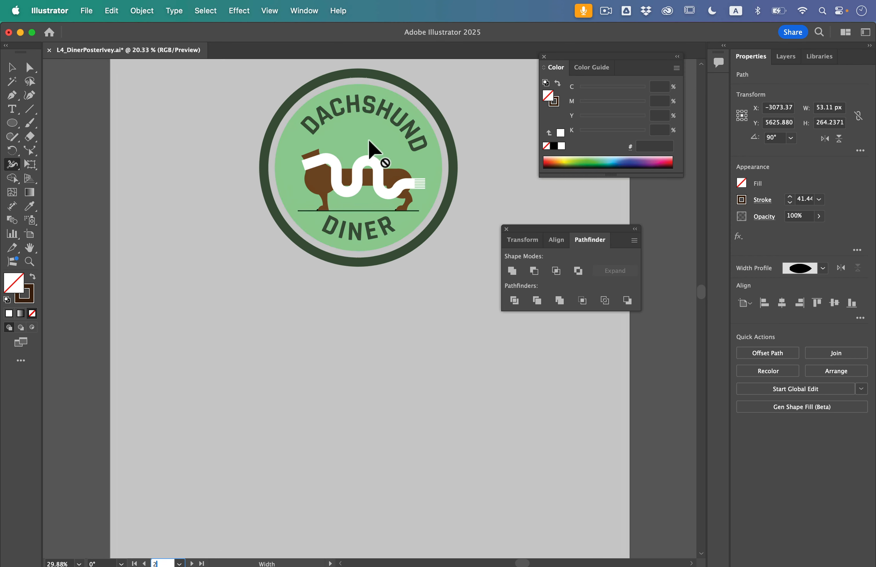
pyautogui.scroll(4, 362, 145)
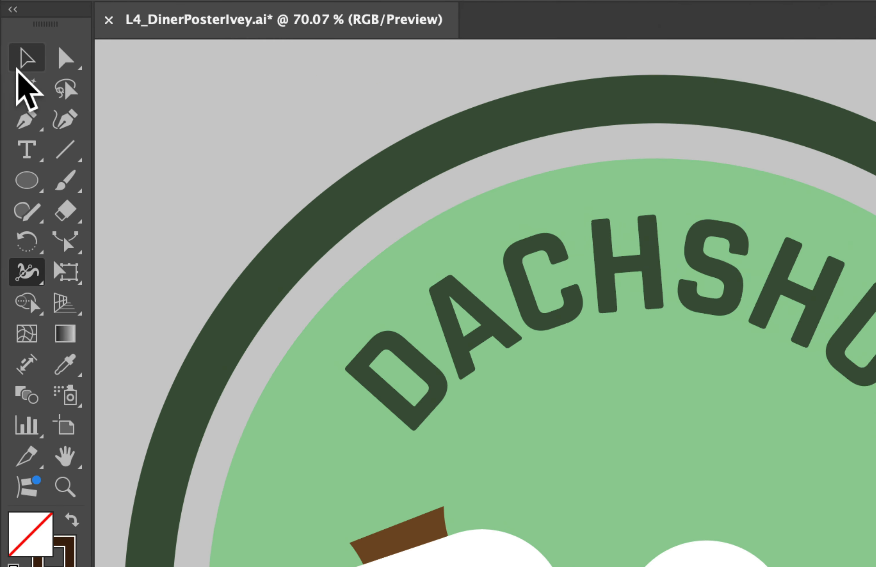
pyautogui.click(12, 67)
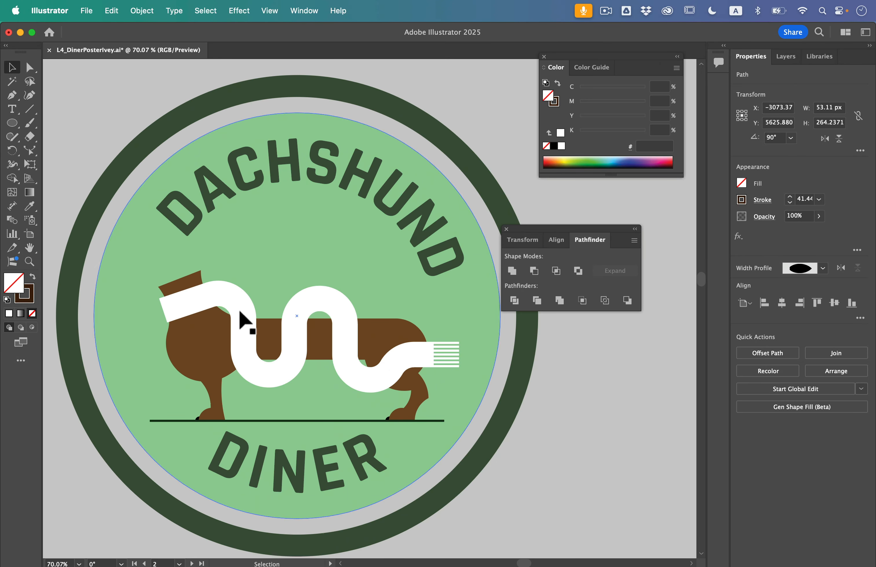
pyautogui.click(244, 319)
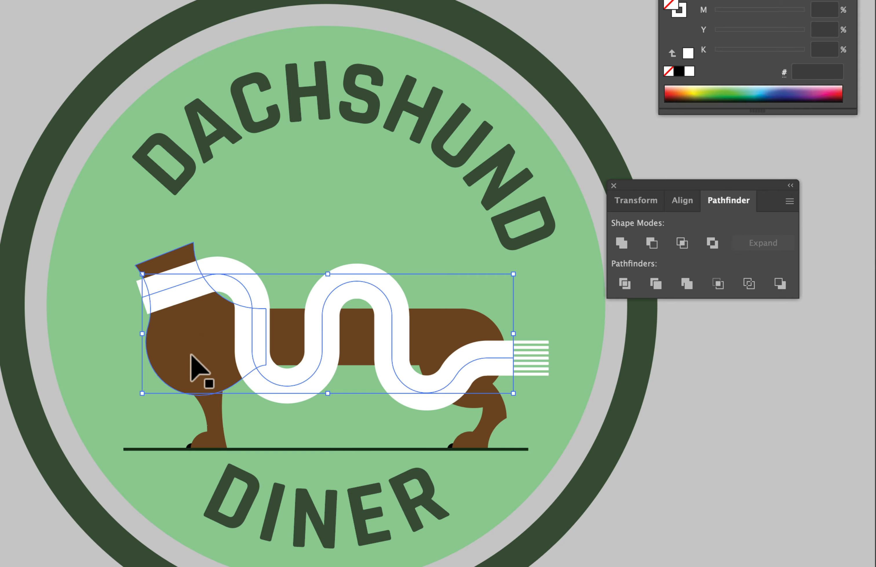
pyautogui.keyDown('shift'); pyautogui.click(191, 355); pyautogui.keyUp('shift')
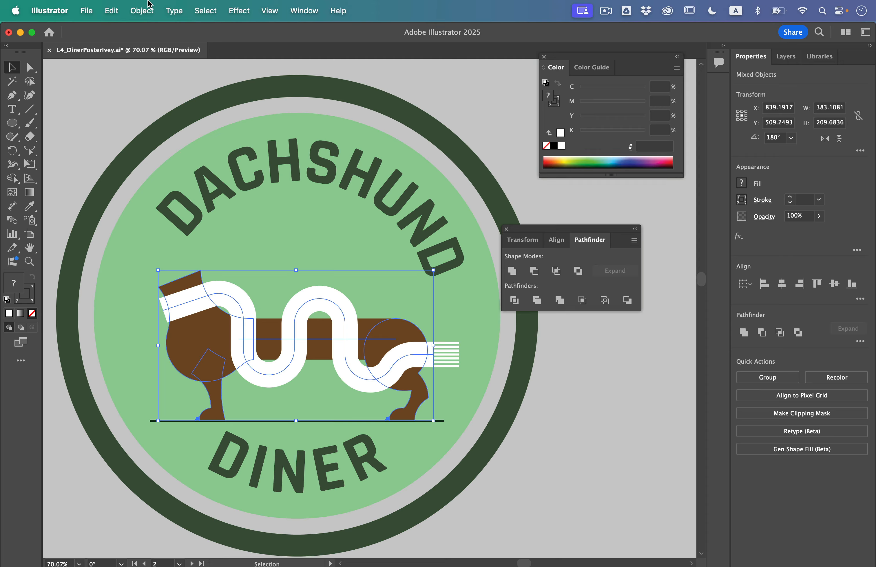
pyautogui.click(142, 11)
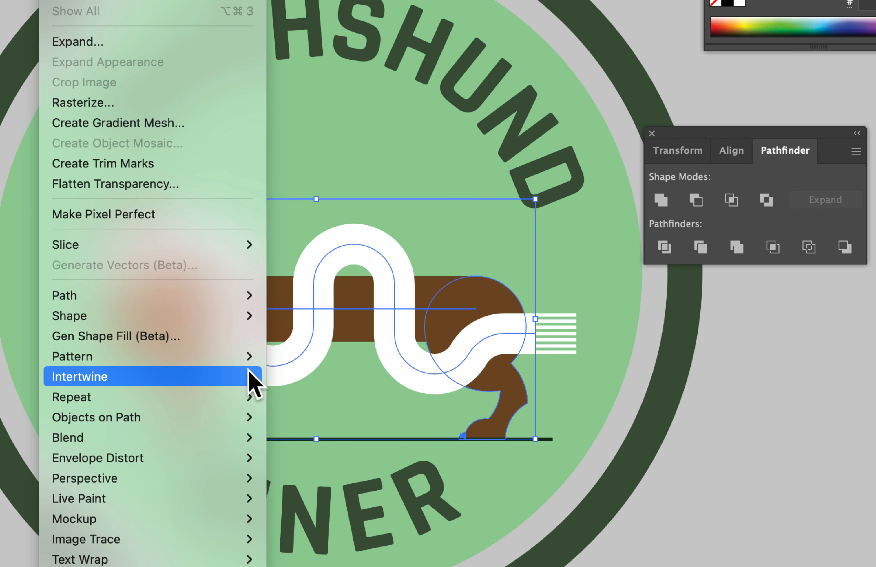
pyautogui.moveTo(258, 376)
pyautogui.click(296, 377)
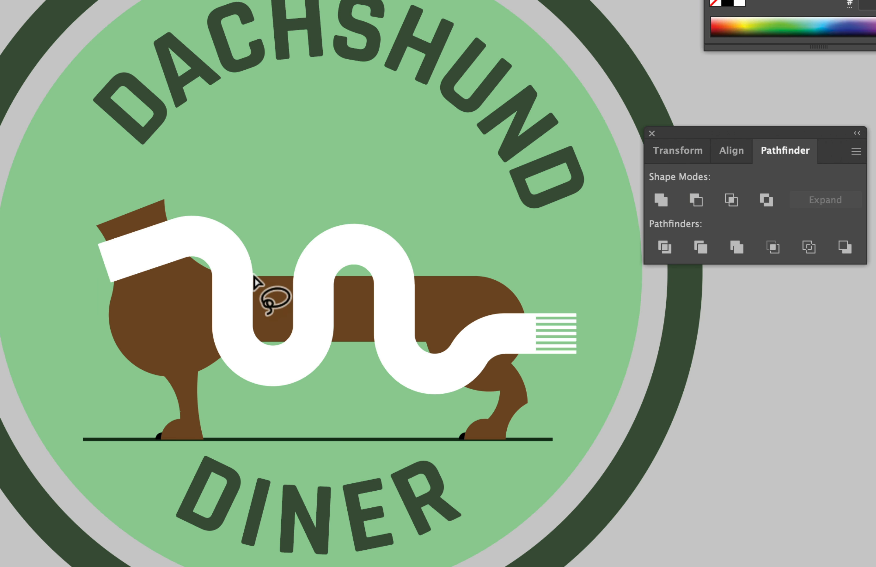
# Step: Lasso the scarf's first and third vertical crossings over the dachshund's body to send them behind the body
pyautogui.moveTo(257, 266); pyautogui.dragTo(238, 257)
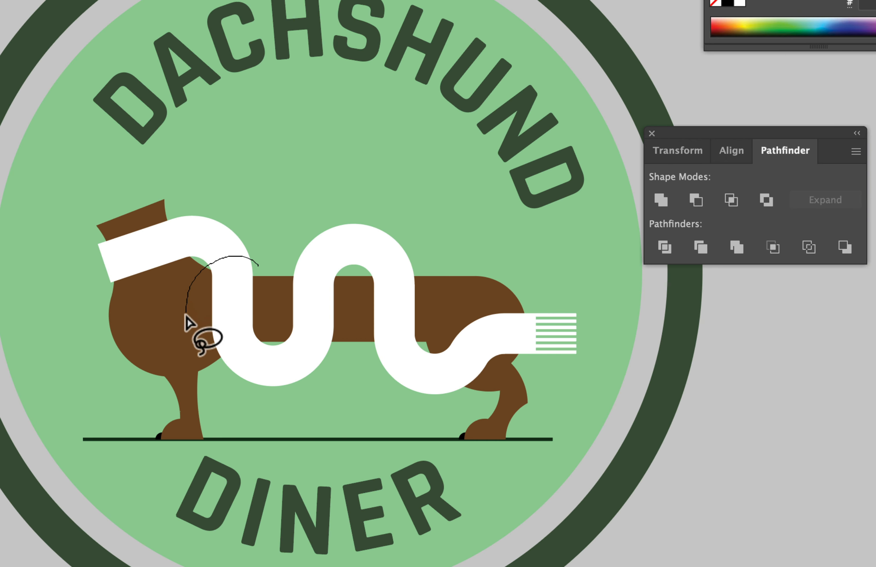
pyautogui.moveTo(185, 314)
pyautogui.mouseDown()
pyautogui.moveTo(212, 355)
pyautogui.moveTo(251, 352)
pyautogui.moveTo(266, 335)
pyautogui.moveTo(268, 271)
pyautogui.mouseUp()
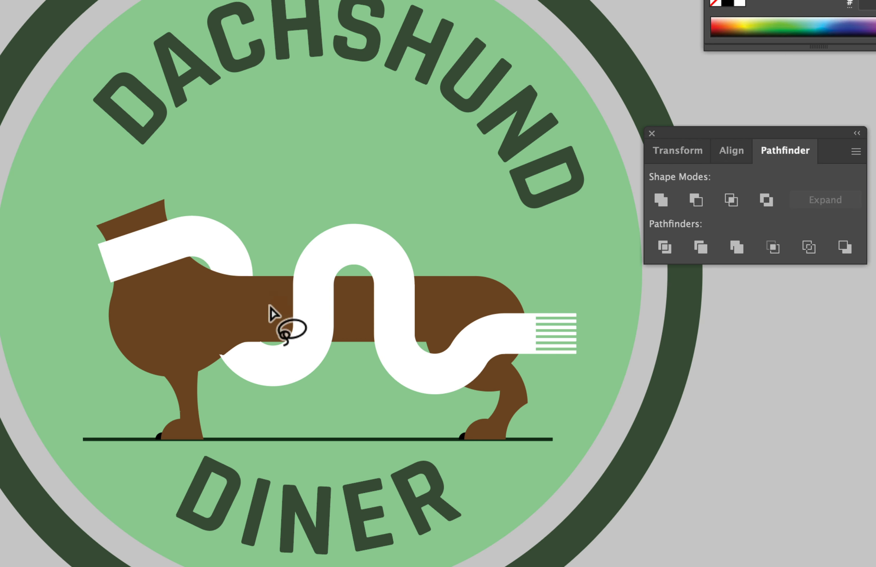
pyautogui.moveTo(422, 274); pyautogui.dragTo(376, 269)
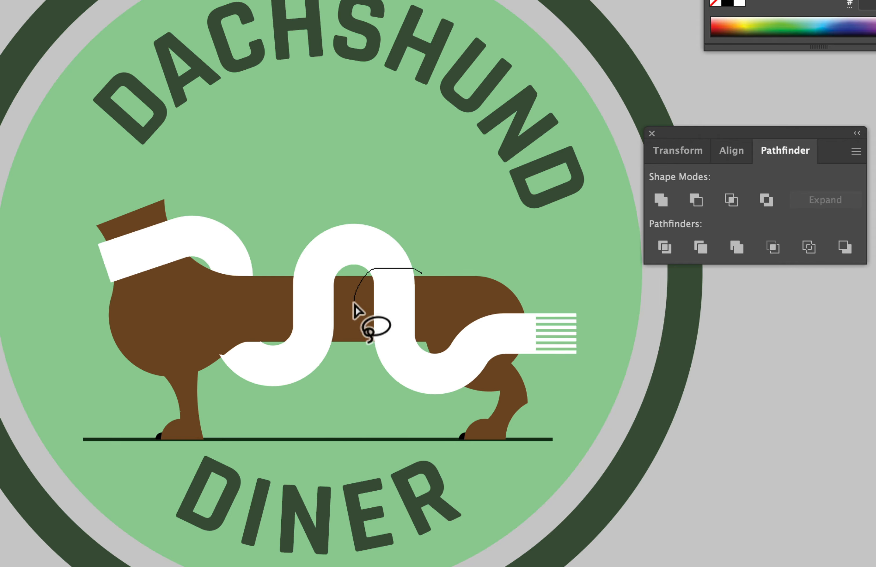
pyautogui.moveTo(432, 312); pyautogui.dragTo(434, 273)
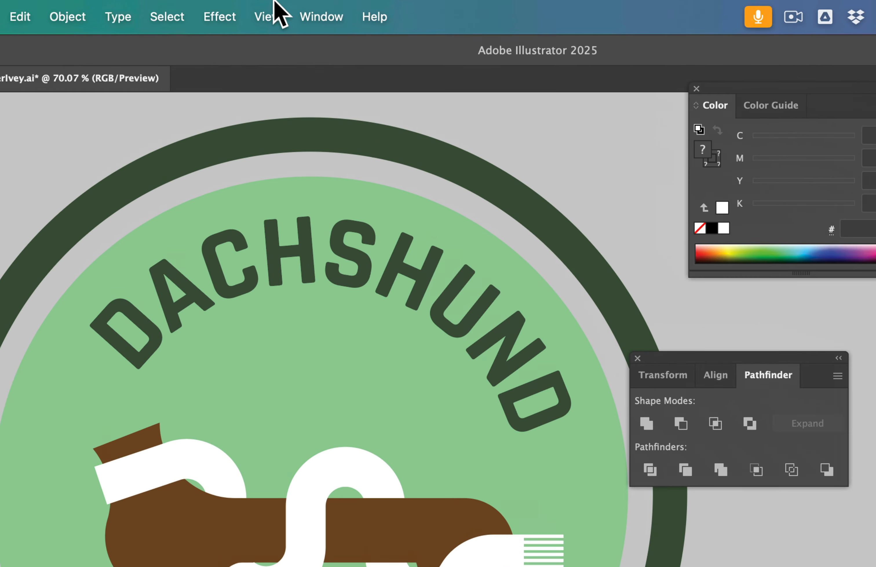
# Step: Fit all artboards in the window and close the floating Color and Pathfinder panels
pyautogui.click(265, 16)
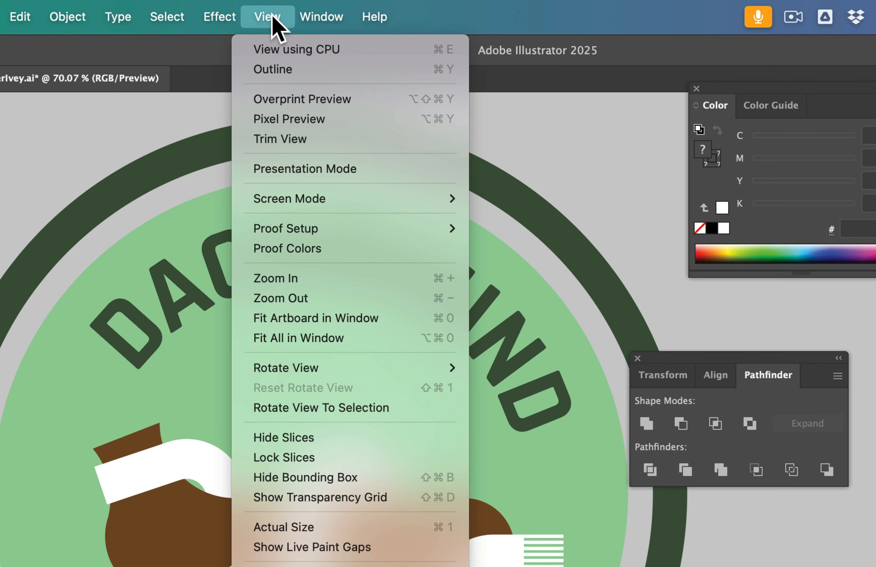
pyautogui.click(293, 337)
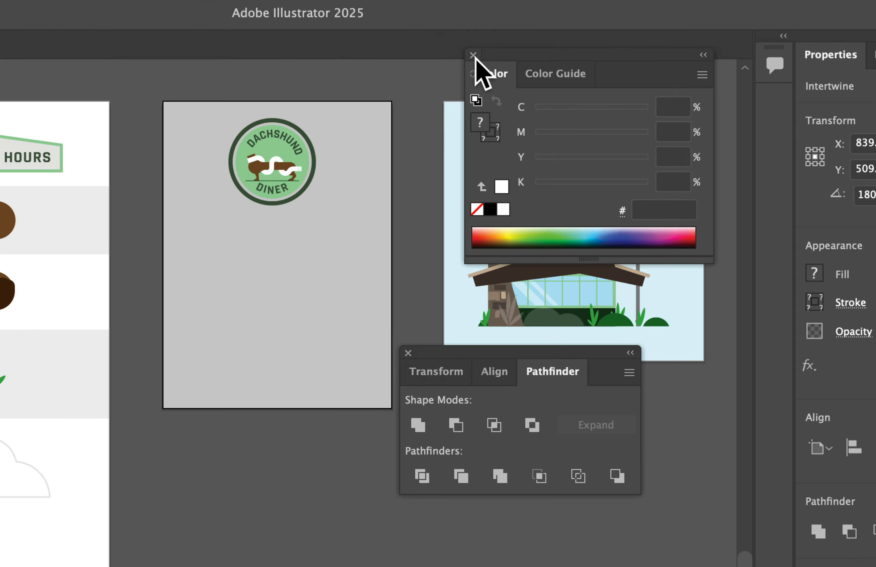
pyautogui.click(473, 55)
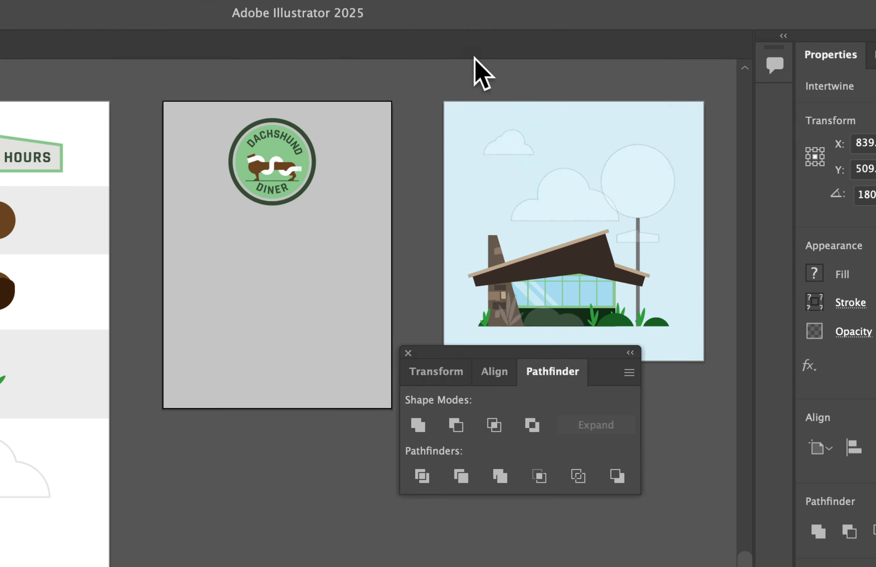
pyautogui.click(408, 353)
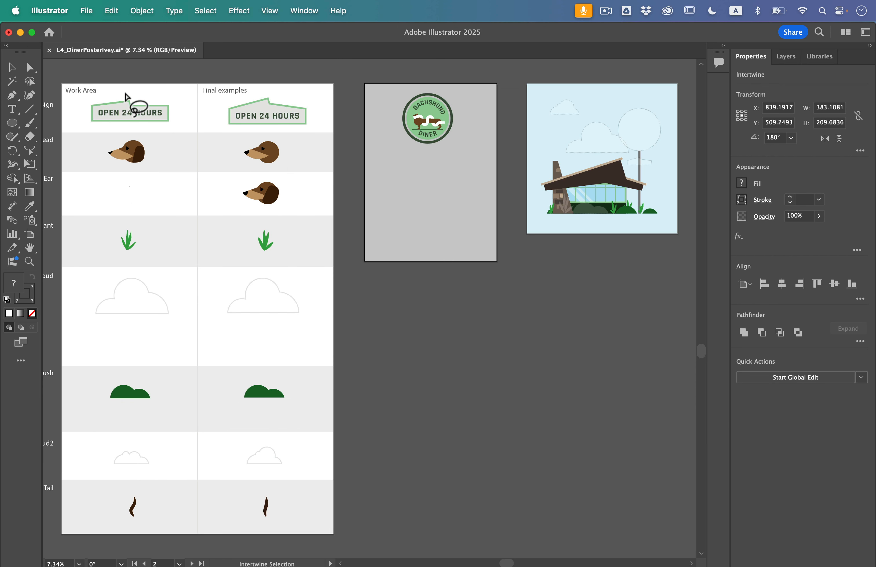
# Step: Move the dachshund head from the work area onto the logo's neck and scale it down to about 133 px wide
pyautogui.click(142, 152)
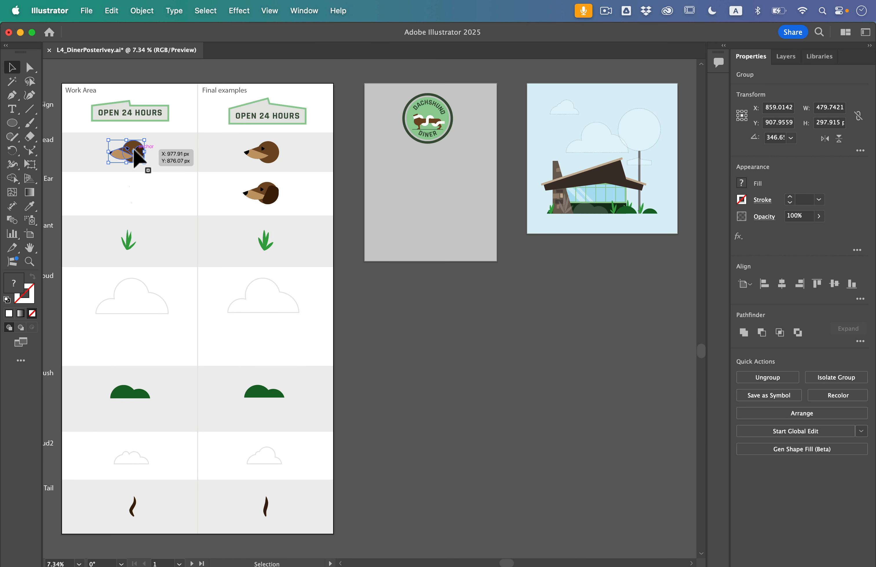
pyautogui.moveTo(141, 153); pyautogui.dragTo(424, 107)
pyautogui.scroll(10, 447, 120)
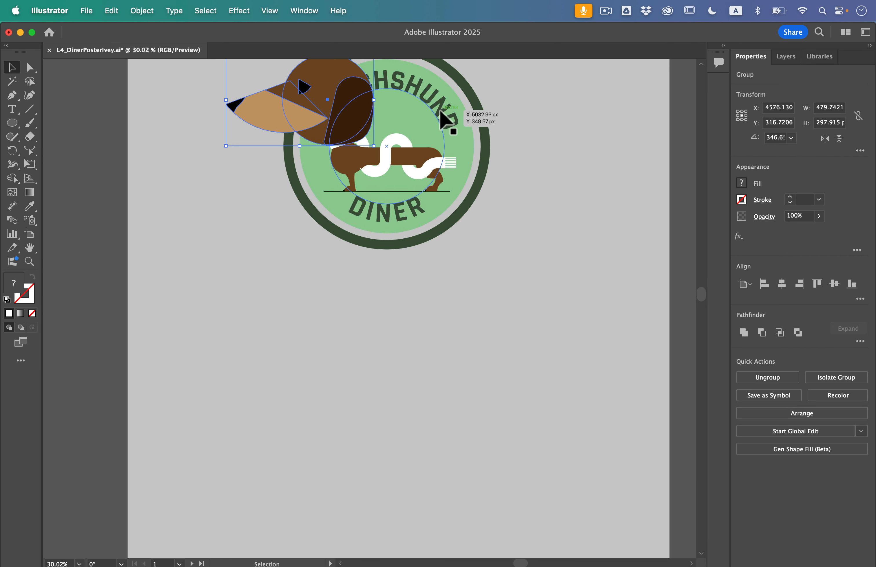
pyautogui.moveTo(217, 80); pyautogui.dragTo(325, 140)
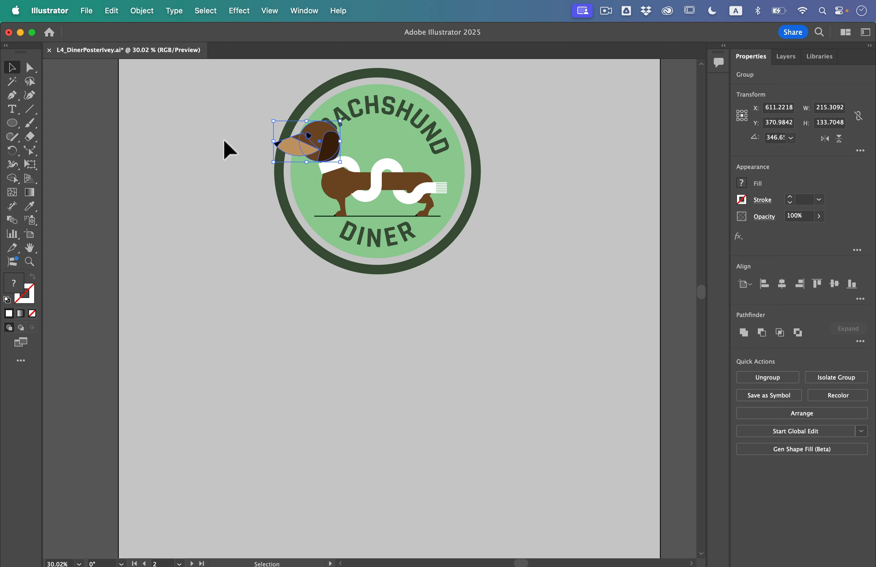
pyautogui.moveTo(272, 120); pyautogui.dragTo(299, 136)
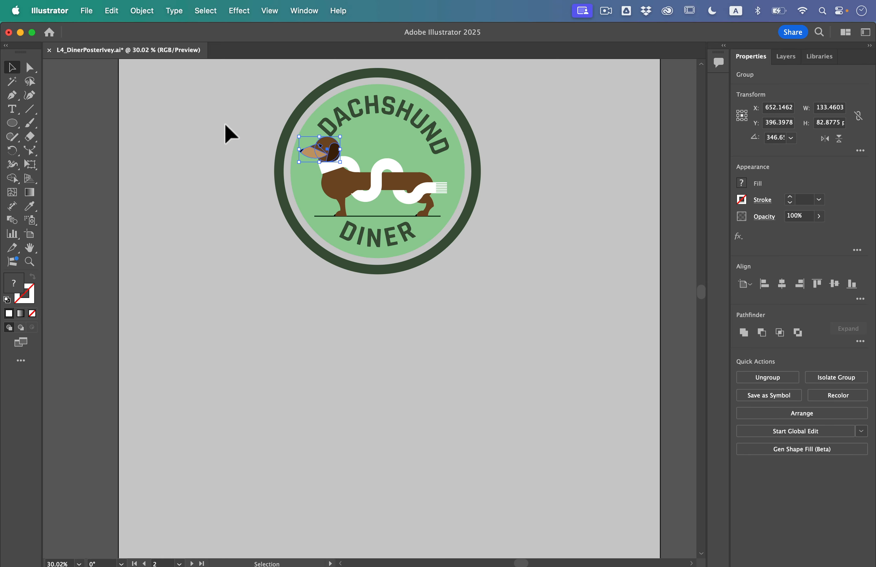
pyautogui.click(232, 127)
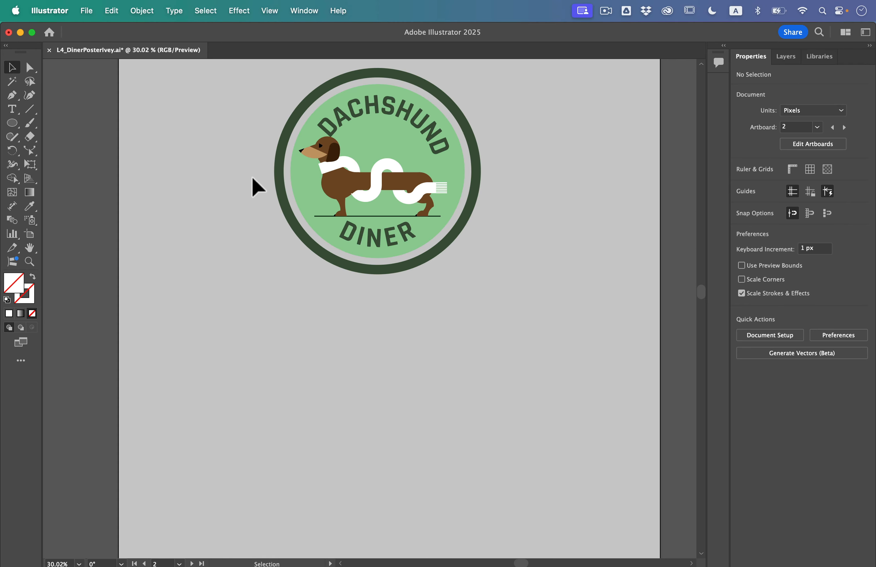
# Step: Move the brown tail from the work area to the Signage artboard and park it just right of the logo
pyautogui.scroll(-5, 252, 176)
pyautogui.hscroll(-5, 252, 177)
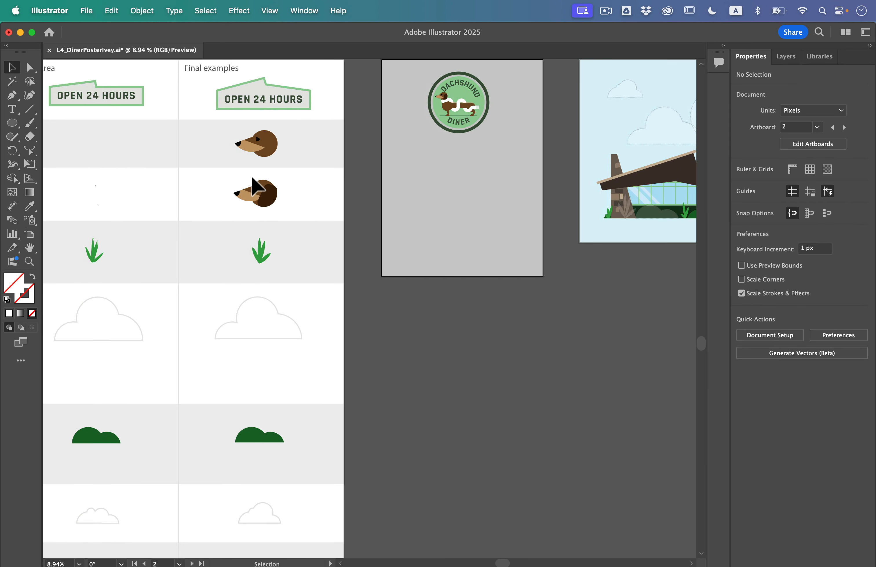
pyautogui.scroll(-2, 253, 178)
pyautogui.hscroll(-4, 253, 178)
pyautogui.rightClick(203, 530)
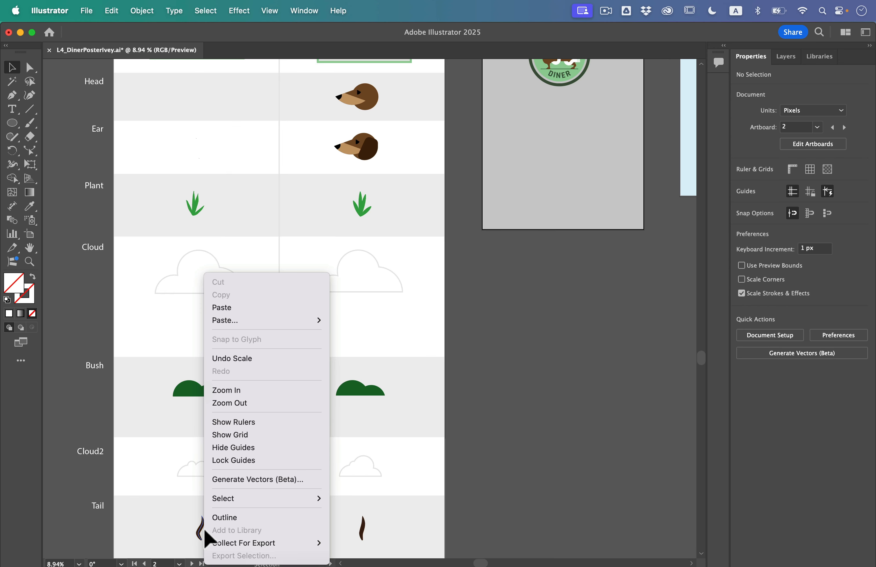
pyautogui.click(186, 529)
pyautogui.moveTo(203, 528); pyautogui.dragTo(594, 107)
pyautogui.scroll(3, 593, 107)
pyautogui.hscroll(2, 593, 106)
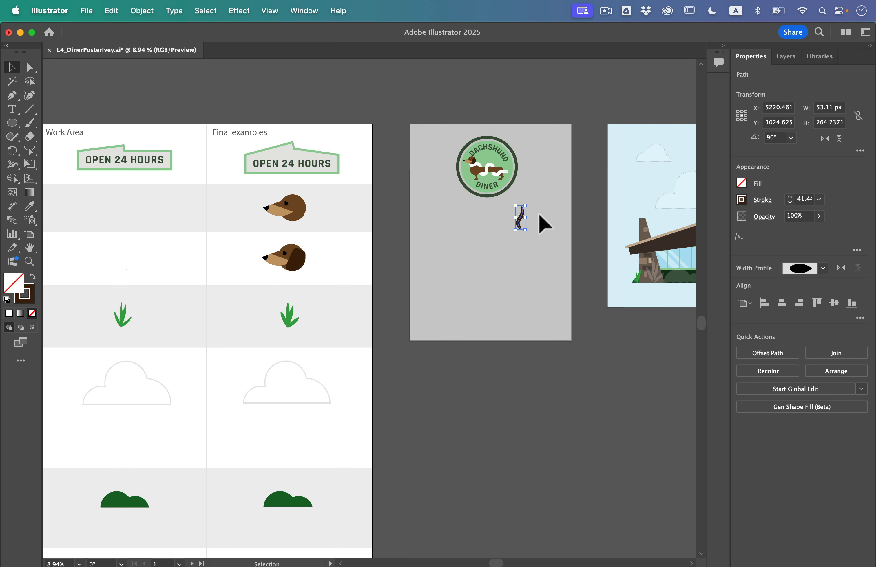
pyautogui.moveTo(521, 230); pyautogui.dragTo(502, 166)
pyautogui.scroll(5, 502, 166)
pyautogui.scroll(5, 505, 168)
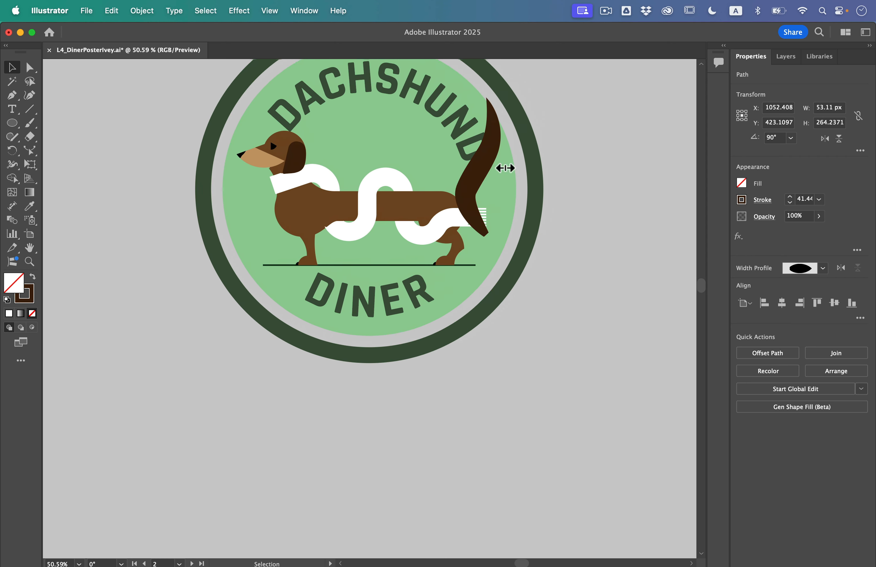
pyautogui.moveTo(426, 205); pyautogui.dragTo(528, 206)
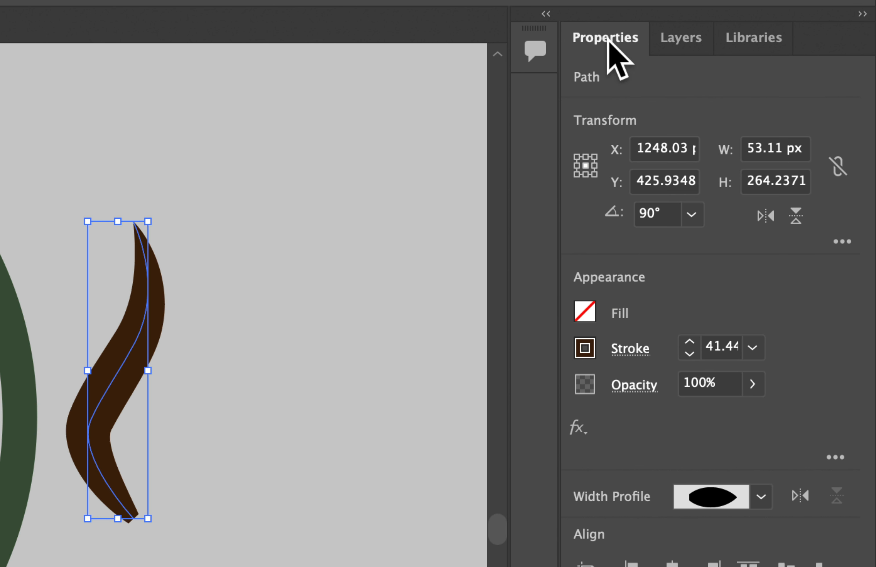
# Step: Check that Scale Strokes & Effects is on, then shrink and rotate the tail and attach it to the dachshund's rump
pyautogui.click(836, 241)
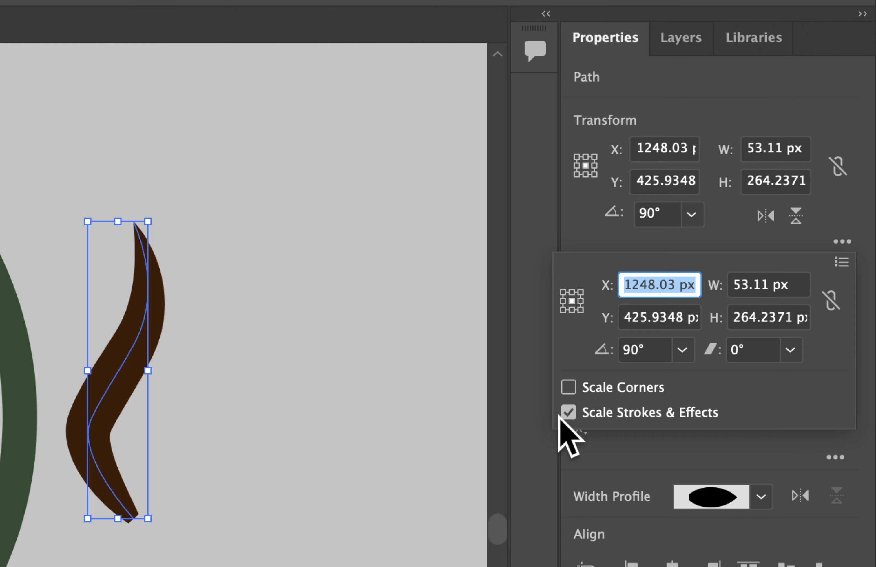
pyautogui.click(464, 429)
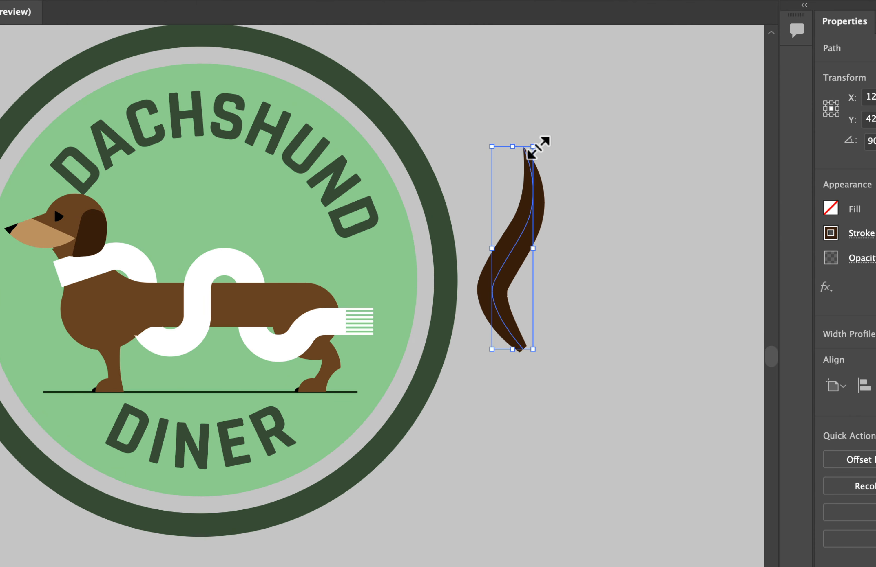
pyautogui.moveTo(534, 148); pyautogui.dragTo(351, 252)
pyautogui.moveTo(376, 209); pyautogui.dragTo(377, 272)
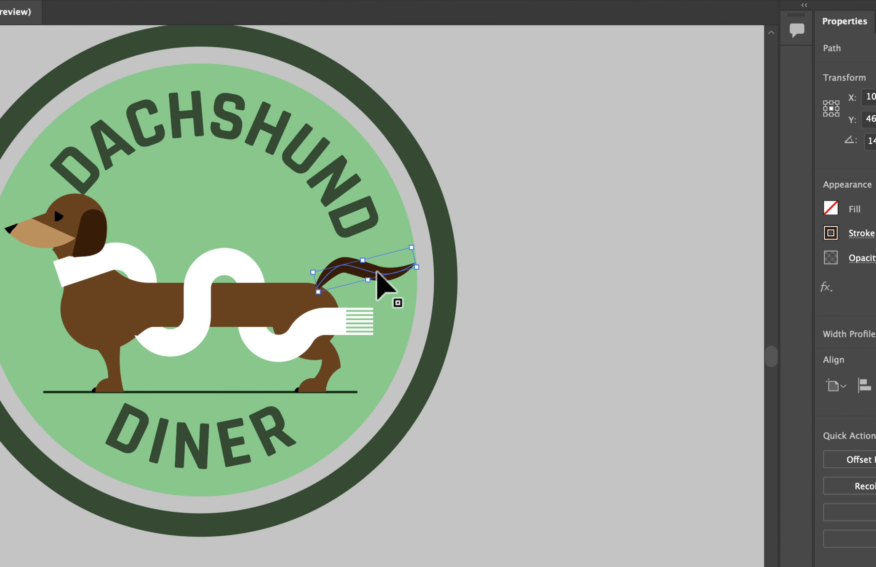
pyautogui.moveTo(415, 267); pyautogui.dragTo(391, 269)
pyautogui.click(514, 291)
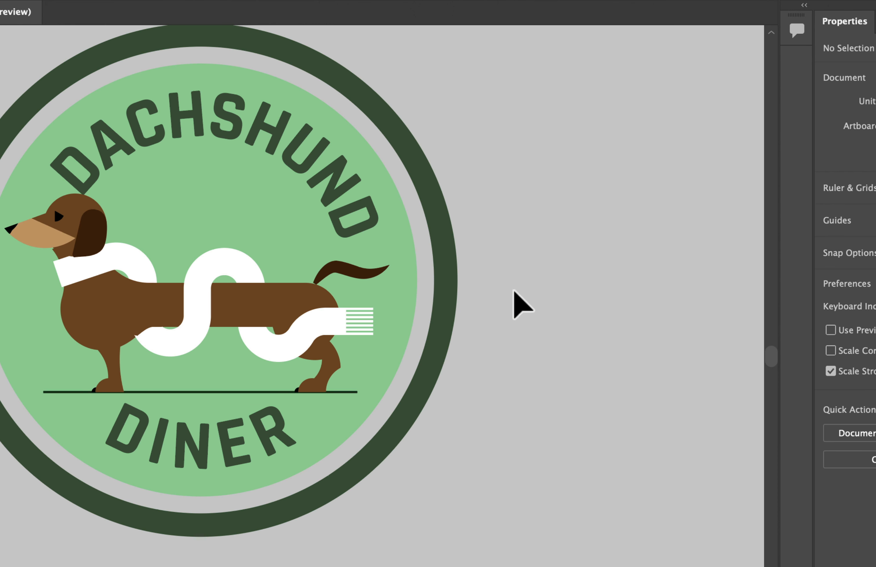
# Step: Select all parts of the Dachshund Diner logo and group them
pyautogui.scroll(-6, 514, 291)
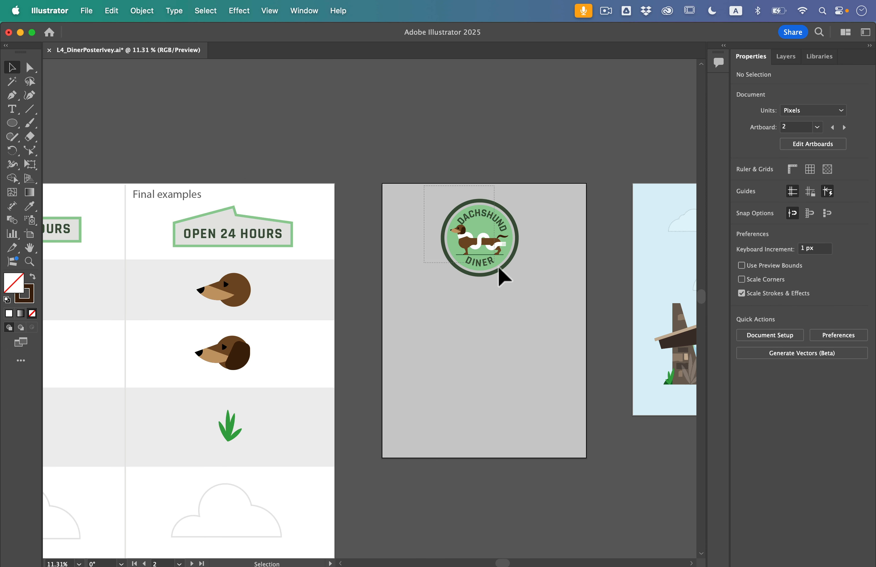
pyautogui.moveTo(540, 306); pyautogui.dragTo(508, 293)
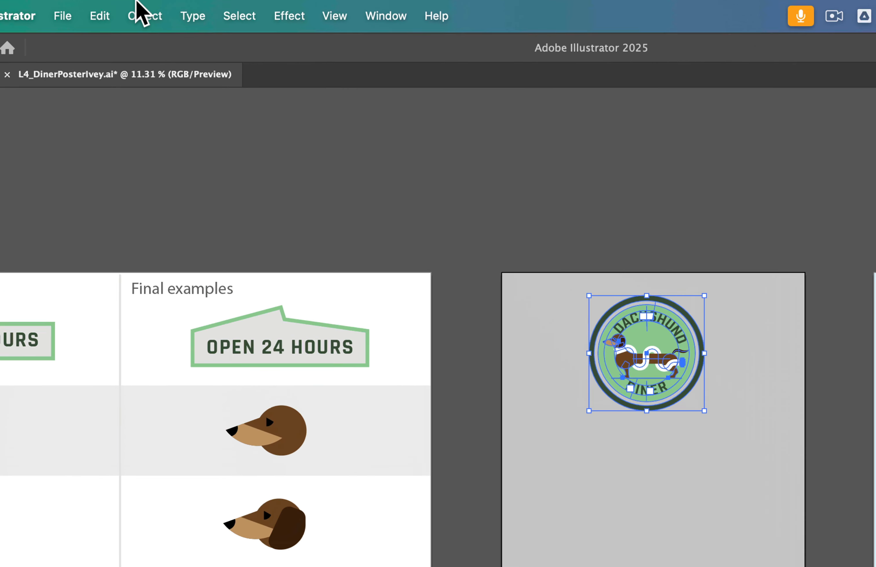
pyautogui.click(157, 8)
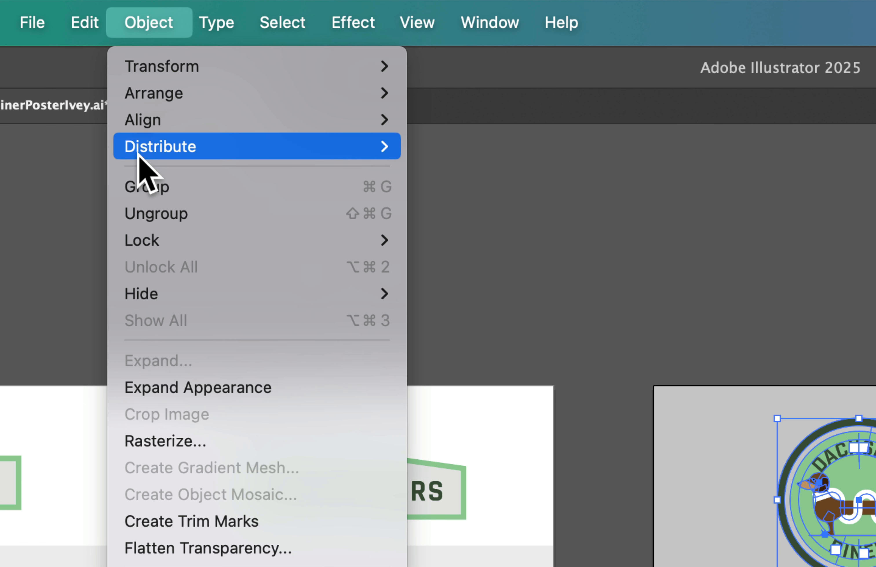
pyautogui.click(147, 186)
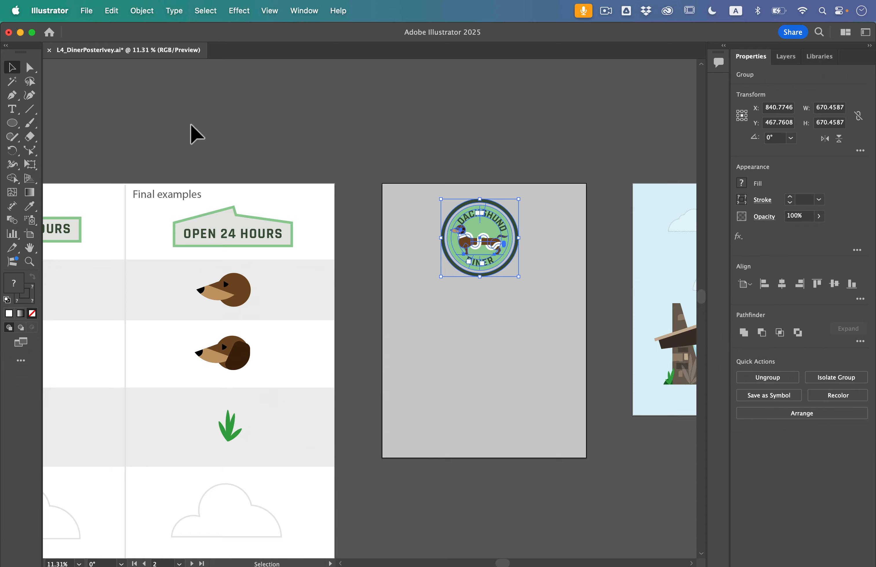
# Step: Move the grouped logo onto the circular placeholder at the top of the pole on the diner scene artboard
pyautogui.scroll(-3, 196, 135)
pyautogui.scroll(3, 574, 206)
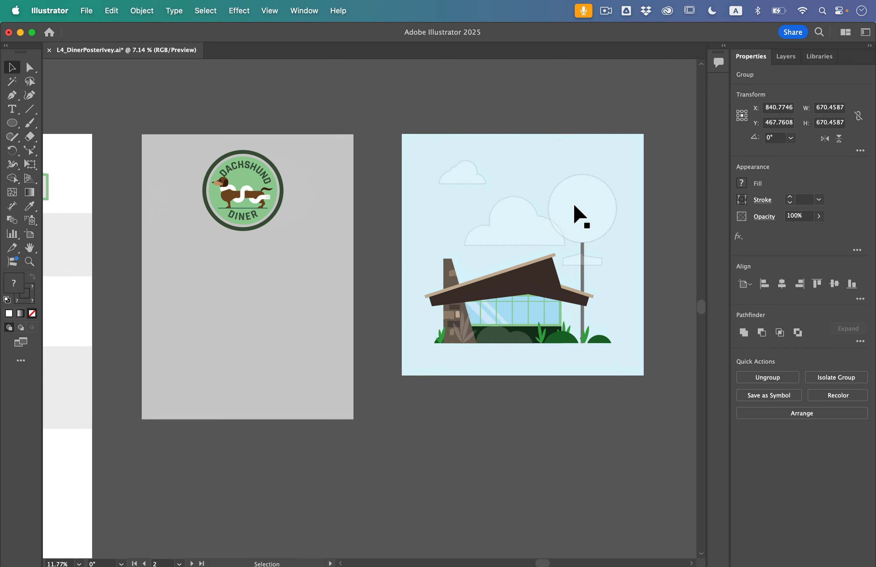
pyautogui.moveTo(193, 199); pyautogui.dragTo(591, 205)
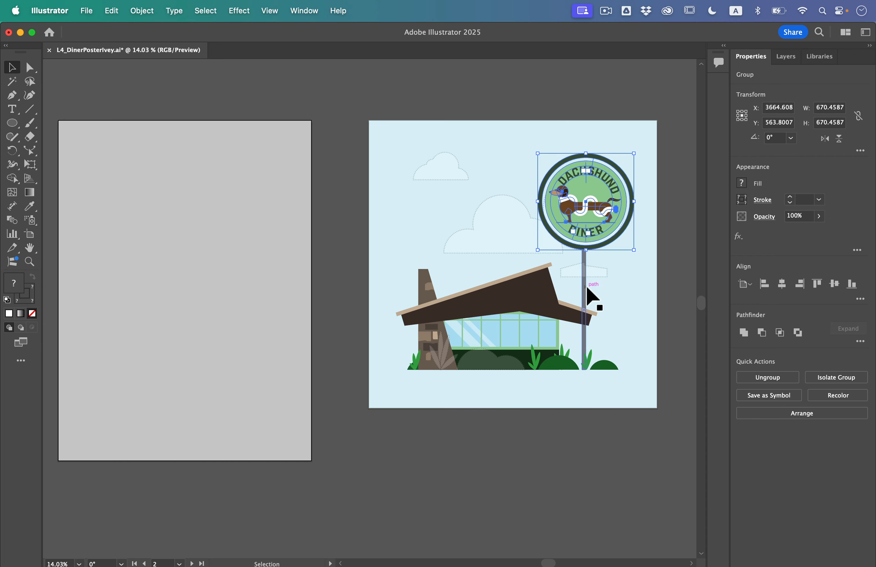
# Step: Move the OPEN 24 HOURS sign from the work area to the pole below the logo in the diner scene
pyautogui.scroll(-5, 591, 299)
pyautogui.click(169, 231)
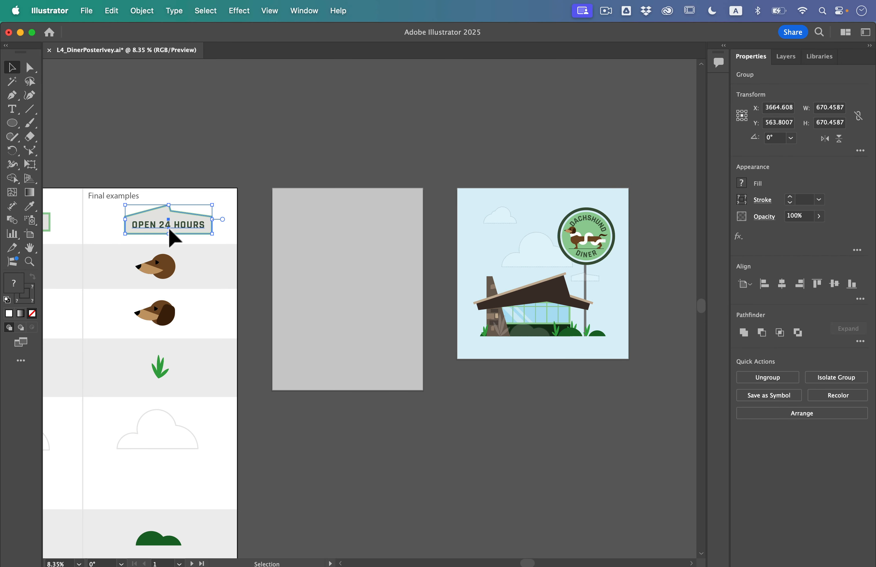
pyautogui.hscroll(-5, 171, 236)
pyautogui.moveTo(107, 235); pyautogui.dragTo(660, 297)
pyautogui.hscroll(5, 655, 300)
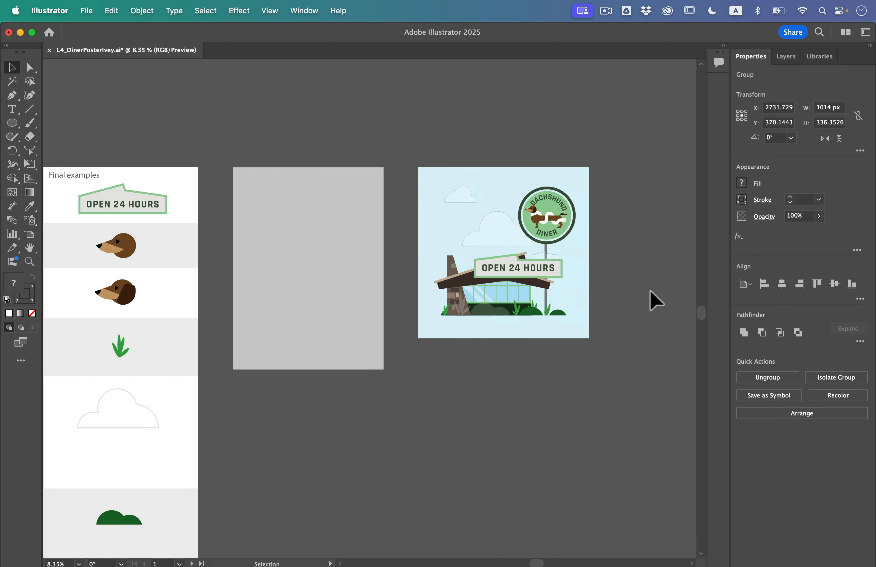
pyautogui.scroll(5, 649, 297)
pyautogui.moveTo(321, 233); pyautogui.dragTo(472, 209)
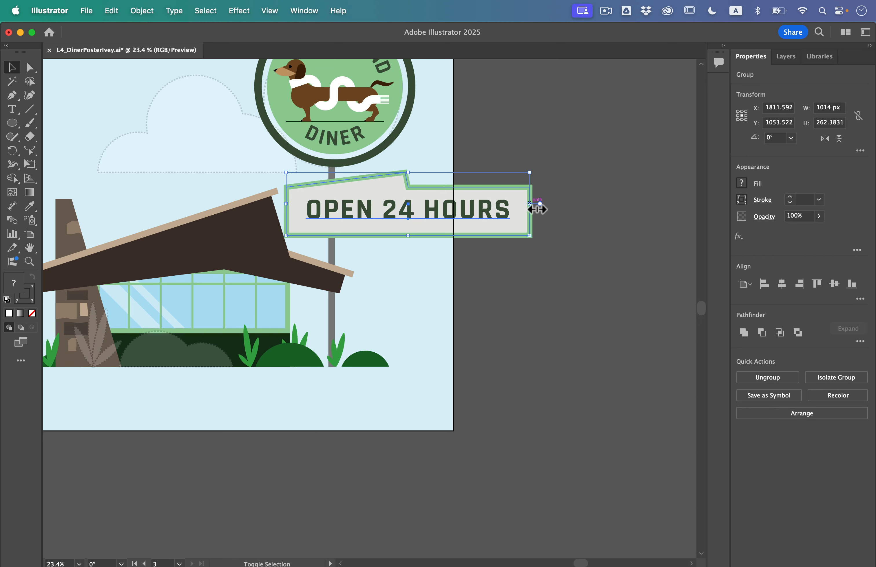
# Step: Scale the OPEN 24 HOURS sign down proportionally to about 400 px wide and nudge it up and left to centre it on the pole
pyautogui.moveTo(537, 205); pyautogui.dragTo(384, 217)
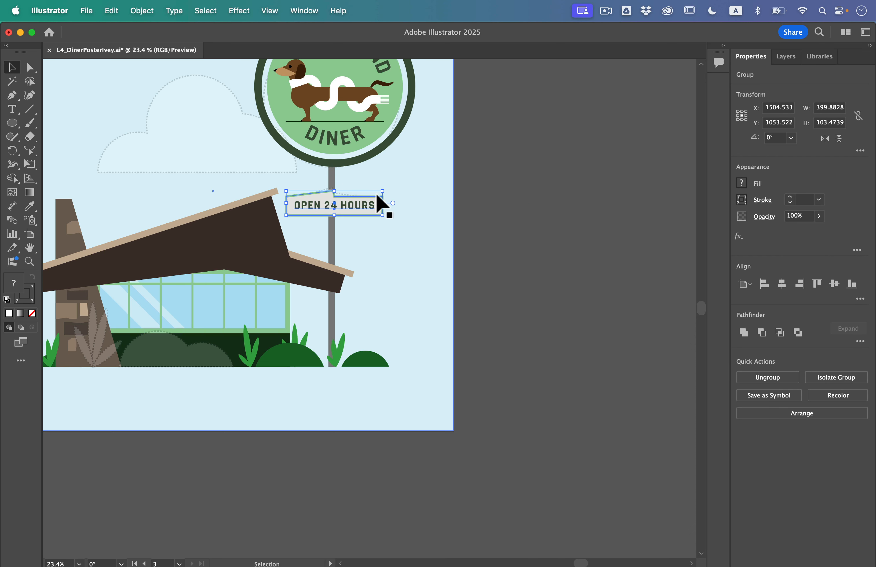
pyautogui.press('Up')
pyautogui.press('Up')
pyautogui.press('Up')
pyautogui.press('Up')
pyautogui.press('Up')
pyautogui.press('Left')
pyautogui.press('Left')
pyautogui.press('Left')
pyautogui.press('Left')
pyautogui.press('Left')
pyautogui.press('Left')
pyautogui.press('Left')
pyautogui.press('Left')
pyautogui.press('Left')
pyautogui.press('Left')
pyautogui.press('Left')
pyautogui.press('Left')
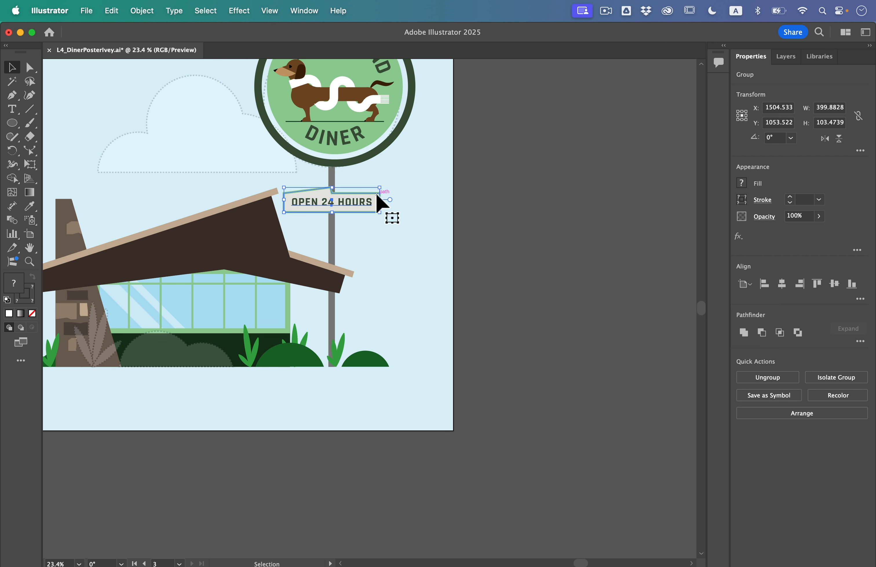
pyautogui.click(489, 208)
# Step: Move the large white cloud from the work area onto the large cloud placeholder in the diner scene
pyautogui.scroll(-5, 490, 208)
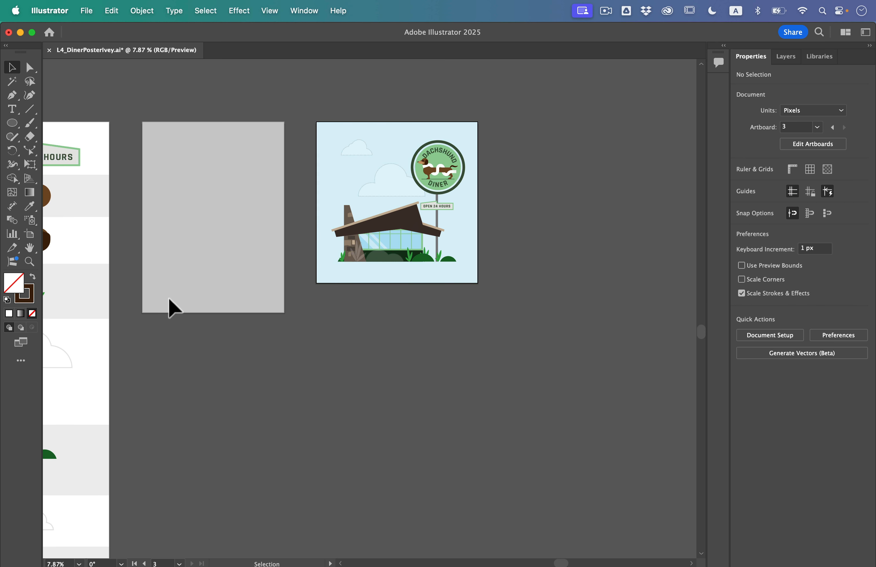
pyautogui.hscroll(-10, 169, 297)
pyautogui.scroll(-3, 169, 297)
pyautogui.hscroll(-5, 168, 299)
pyautogui.scroll(-2, 169, 298)
pyautogui.moveTo(160, 297); pyautogui.dragTo(657, 128)
pyautogui.scroll(5, 658, 128)
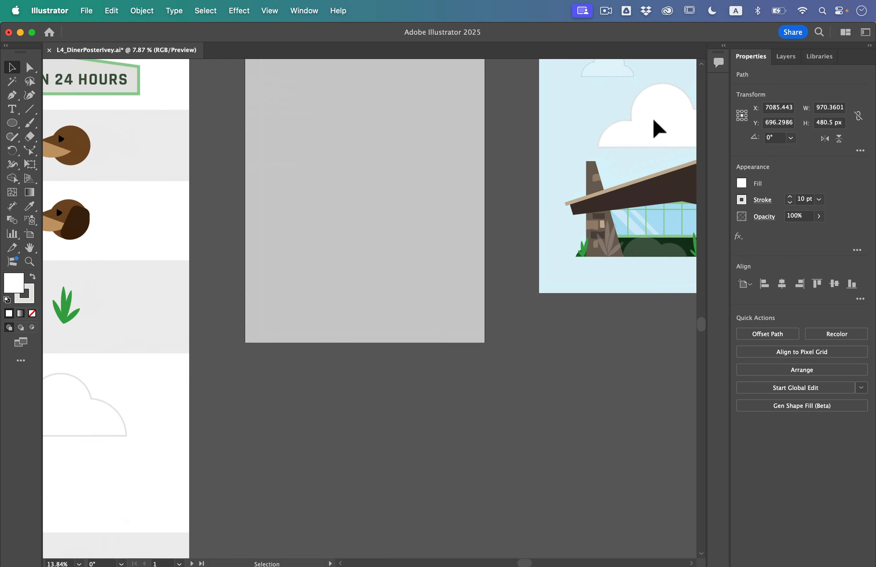
pyautogui.hscroll(7, 657, 128)
pyautogui.scroll(4, 656, 128)
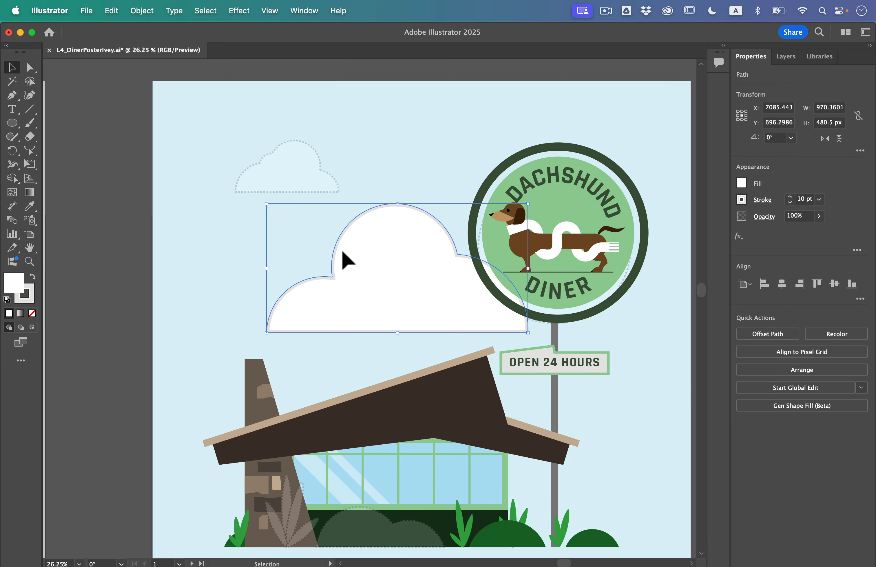
# Step: Shift the large cloud slightly down and right, and scale it down proportionally to about 857 px wide
pyautogui.moveTo(342, 256)
pyautogui.mouseDown()
pyautogui.moveTo(383, 309)
pyautogui.moveTo(348, 275)
pyautogui.moveTo(350, 259)
pyautogui.mouseUp()
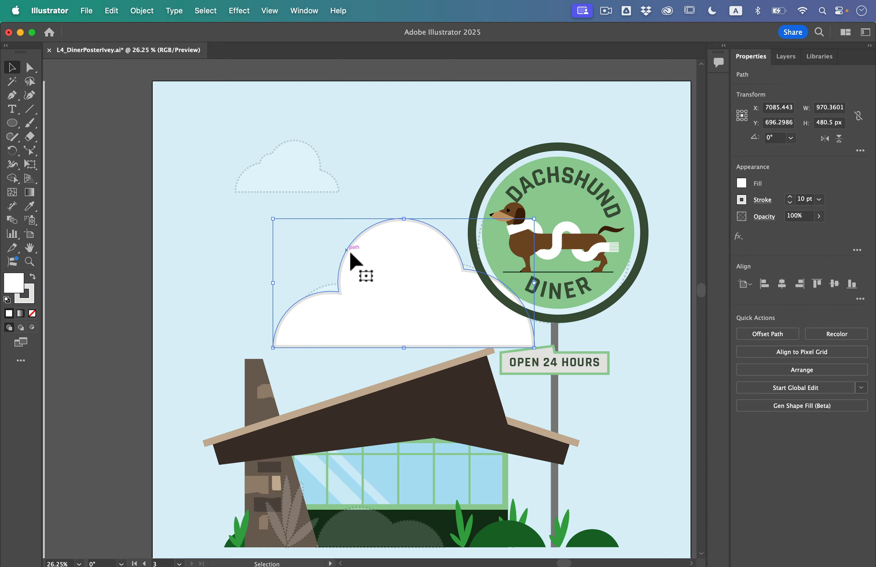
pyautogui.keyDown('shift'); pyautogui.click(405, 342); pyautogui.keyUp('shift')
pyautogui.click(404, 348)
pyautogui.moveTo(403, 347); pyautogui.dragTo(405, 333)
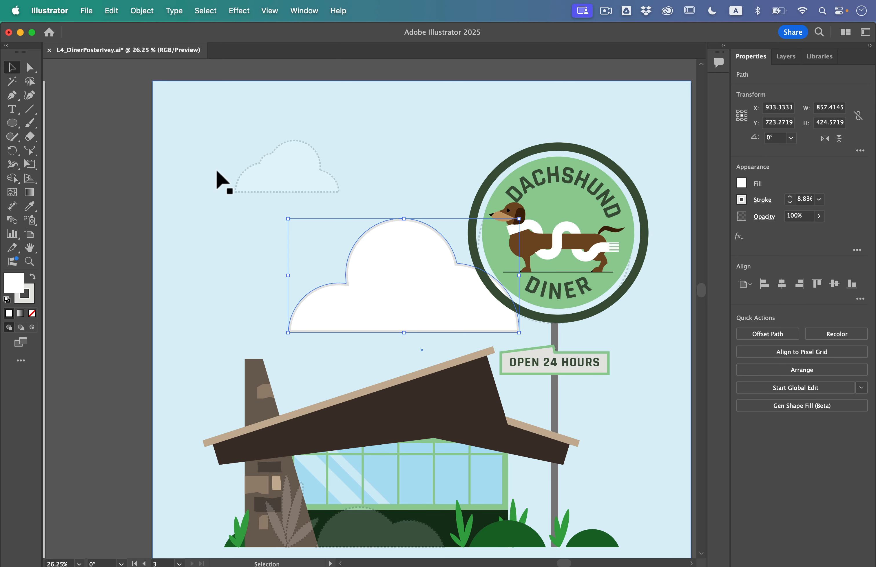
# Step: Move the smaller cloud from the work area to the sky's upper left in the diner scene, sized about 592 px wide
pyautogui.scroll(-6, 276, 193)
pyautogui.hscroll(-10, 171, 348)
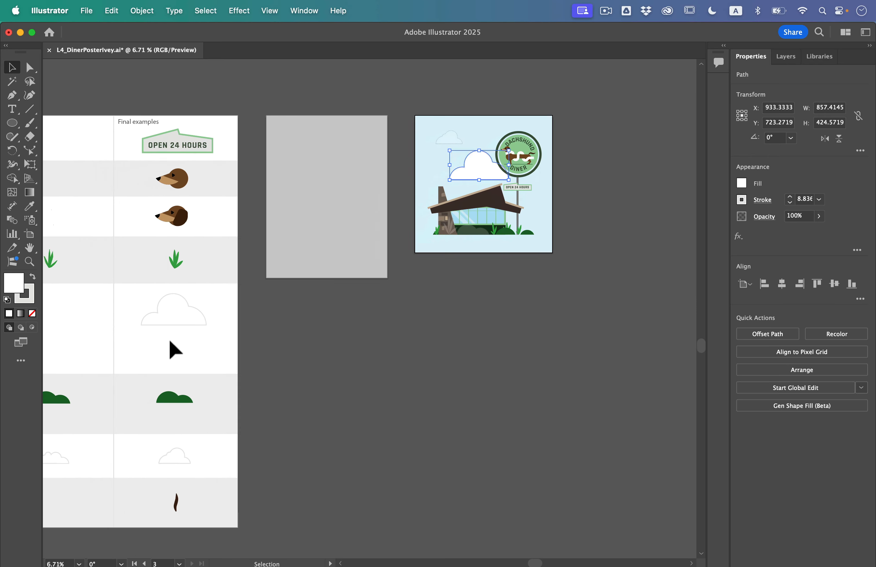
pyautogui.moveTo(157, 444)
pyautogui.mouseDown()
pyautogui.moveTo(225, 398)
pyautogui.moveTo(391, 228)
pyautogui.moveTo(551, 124)
pyautogui.moveTo(508, 133)
pyautogui.moveTo(569, 142)
pyautogui.moveTo(542, 131)
pyautogui.moveTo(564, 118)
pyautogui.mouseUp()
pyautogui.scroll(5, 551, 123)
pyautogui.scroll(2, 568, 135)
pyautogui.hscroll(5, 565, 129)
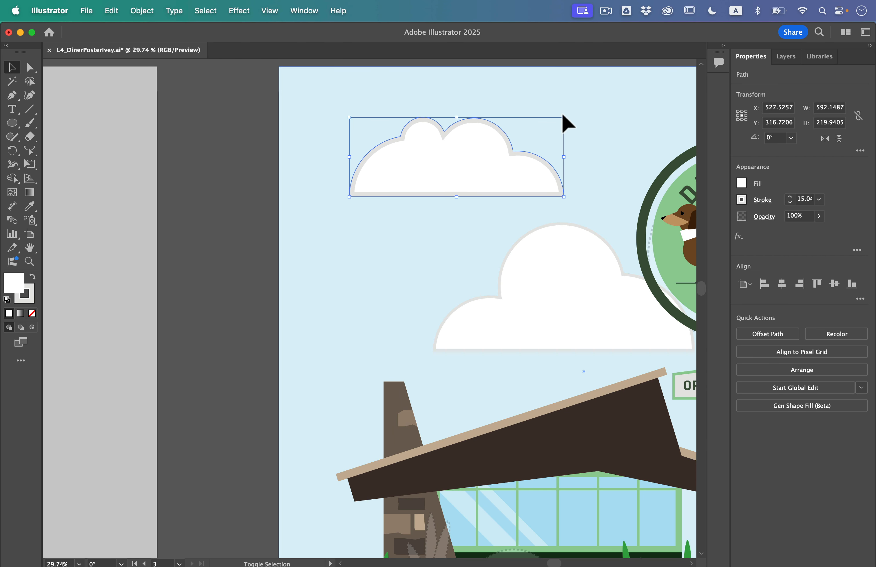
pyautogui.click(189, 238)
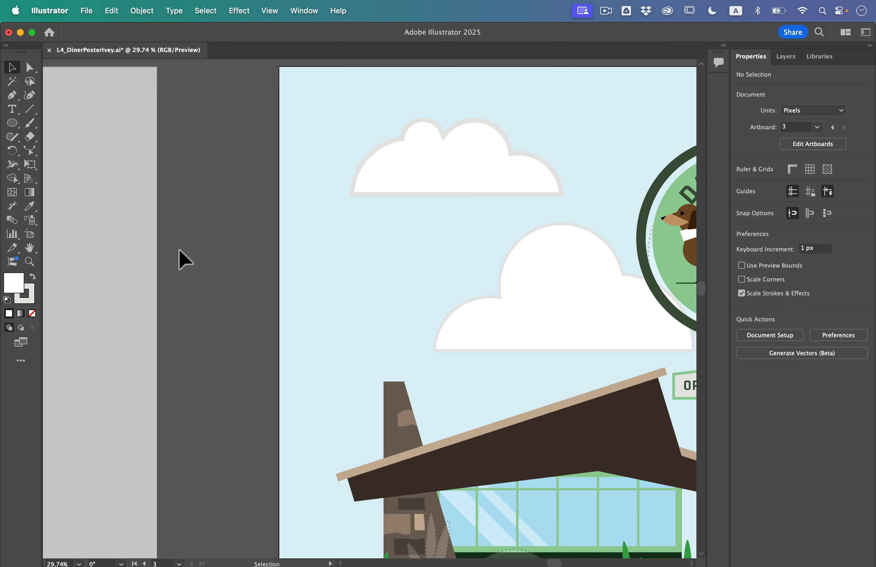
# Step: Move the dark green bush from the work area onto the bush placeholder in front of the diner's windows
pyautogui.scroll(-6, 209, 255)
pyautogui.hscroll(-5, 210, 256)
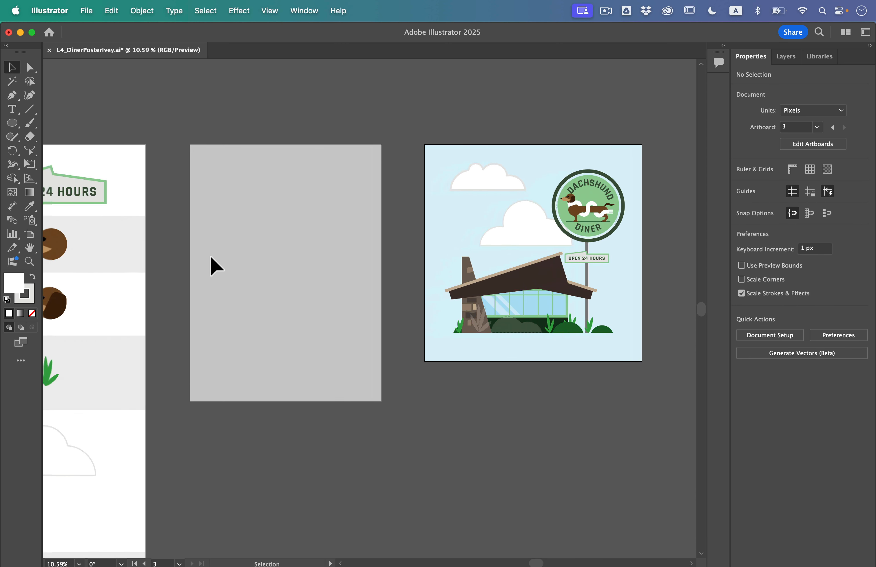
pyautogui.hscroll(-10, 210, 256)
pyautogui.scroll(-3, 210, 255)
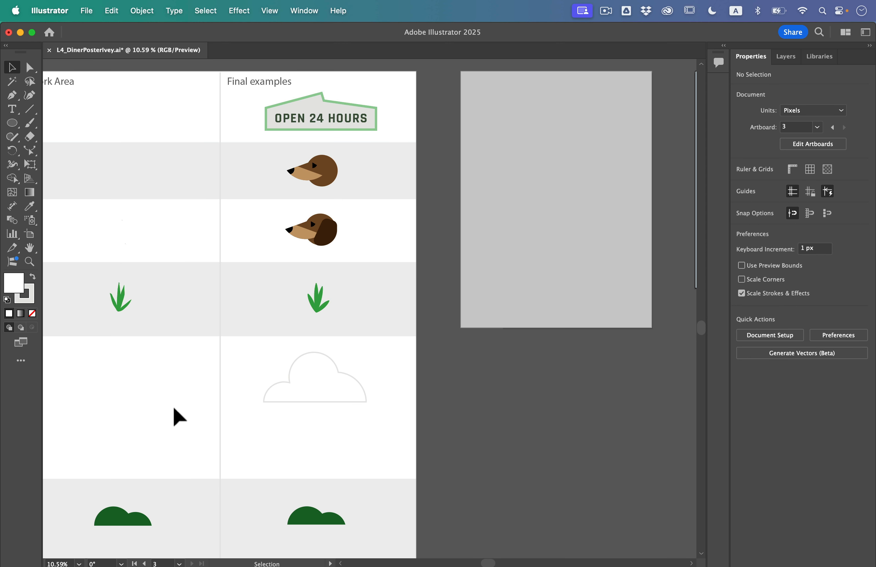
pyautogui.moveTo(133, 514); pyautogui.dragTo(529, 283)
pyautogui.hscroll(5, 523, 275)
pyautogui.scroll(1, 524, 275)
pyautogui.scroll(5, 489, 311)
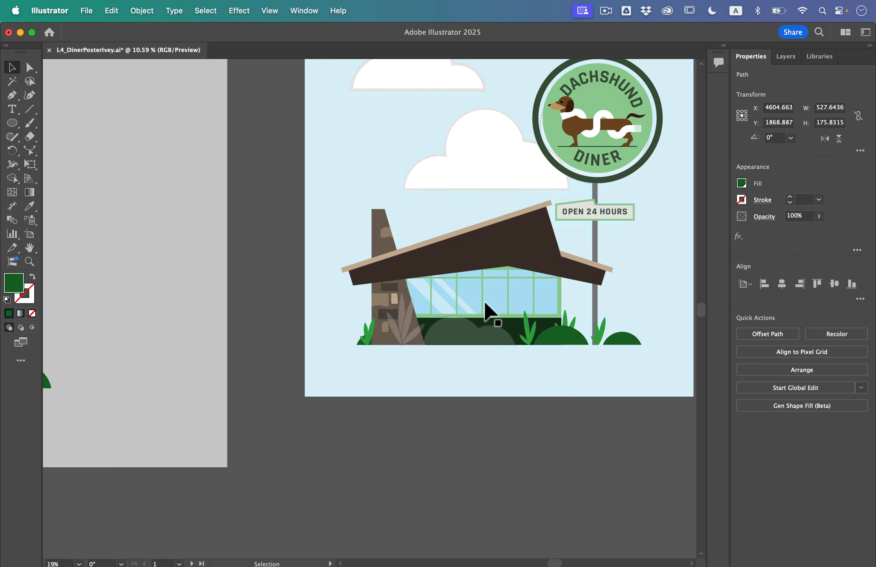
pyautogui.hscroll(-2, 124, 370)
pyautogui.moveTo(54, 376); pyautogui.dragTo(518, 323)
pyautogui.scroll(5, 514, 323)
pyautogui.hscroll(4, 499, 339)
pyautogui.scroll(2, 461, 354)
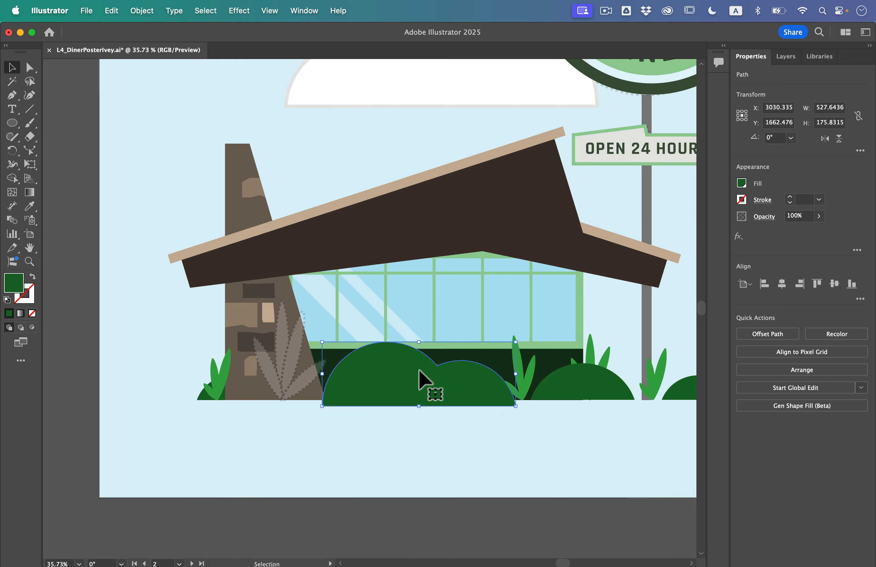
# Step: Nudge the bush up 13 px to line its base up with the ground line of the other plants
pyautogui.press('Up')
pyautogui.press('Up')
pyautogui.press('Up')
pyautogui.press('Up')
pyautogui.press('Up')
pyautogui.press('Up')
pyautogui.press('Up')
pyautogui.press('Up')
pyautogui.press('Up')
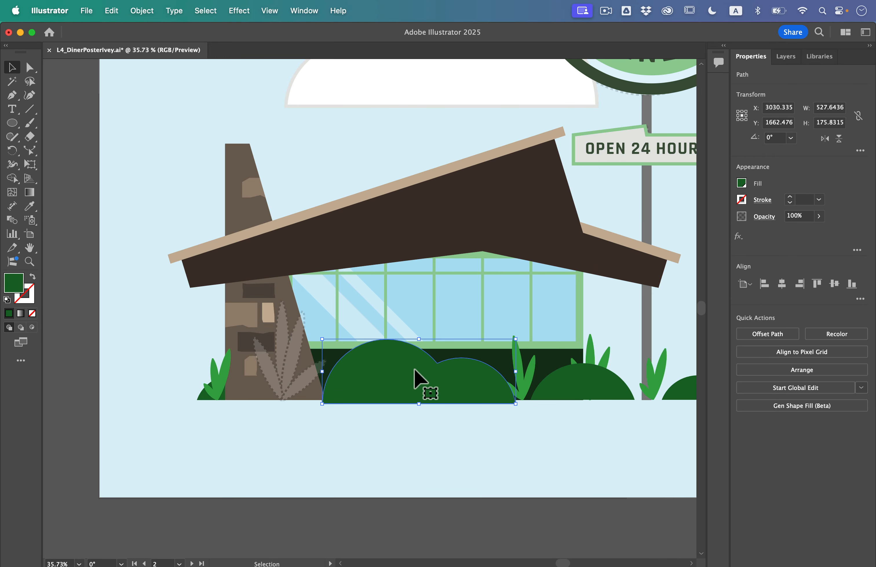
pyautogui.press('Up')
pyautogui.press('Up')
pyautogui.press('Up')
pyautogui.press('Up')
pyautogui.click(407, 442)
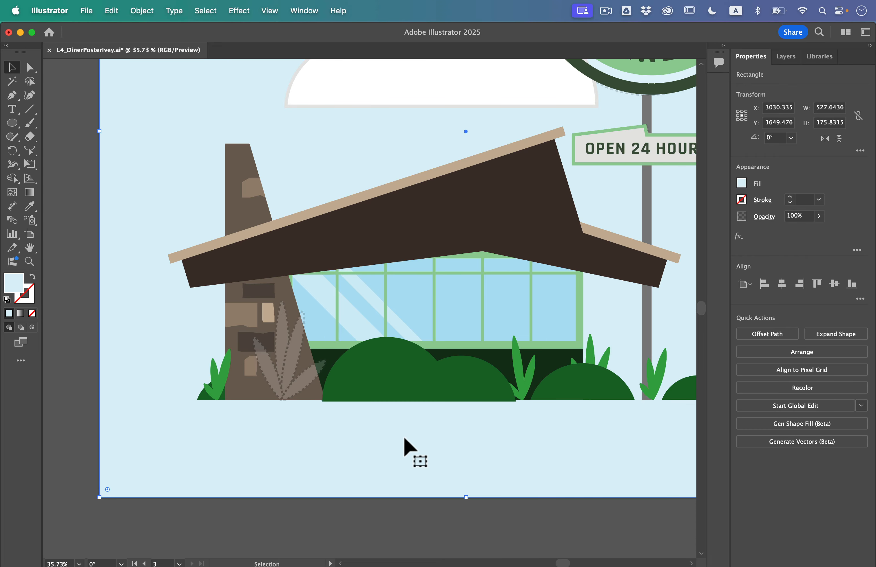
# Step: Move the spiky green plant from the work area onto its placeholder at the stone chimney's base and scale it up slightly in proportion
pyautogui.scroll(-6, 290, 383)
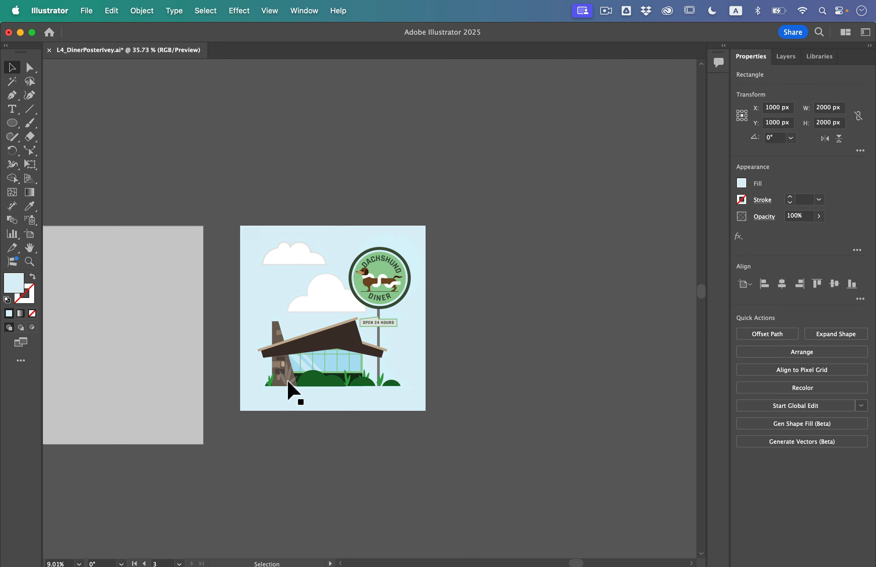
pyautogui.hscroll(-8, 287, 385)
pyautogui.hscroll(-3, 287, 383)
pyautogui.moveTo(238, 334); pyautogui.dragTo(656, 318)
pyautogui.hscroll(6, 657, 318)
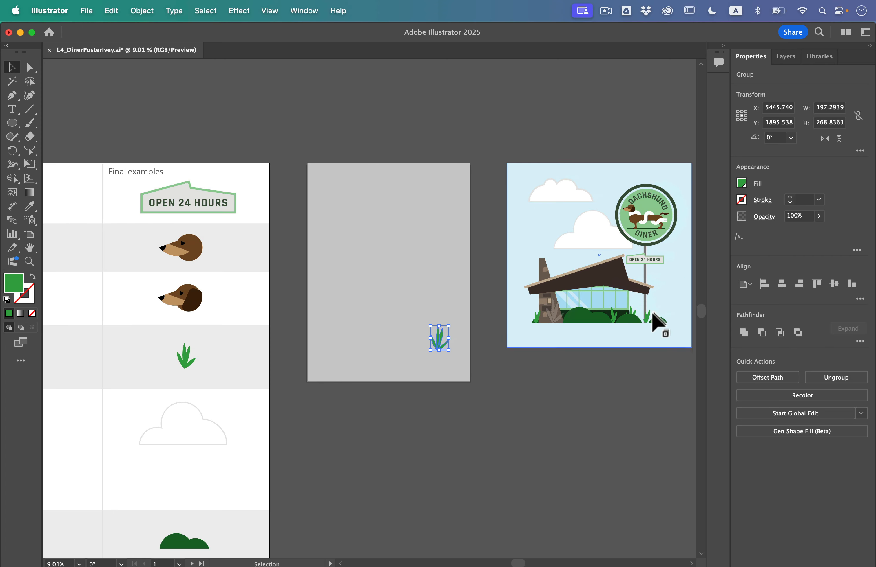
pyautogui.scroll(4, 658, 322)
pyautogui.moveTo(147, 379); pyautogui.dragTo(414, 318)
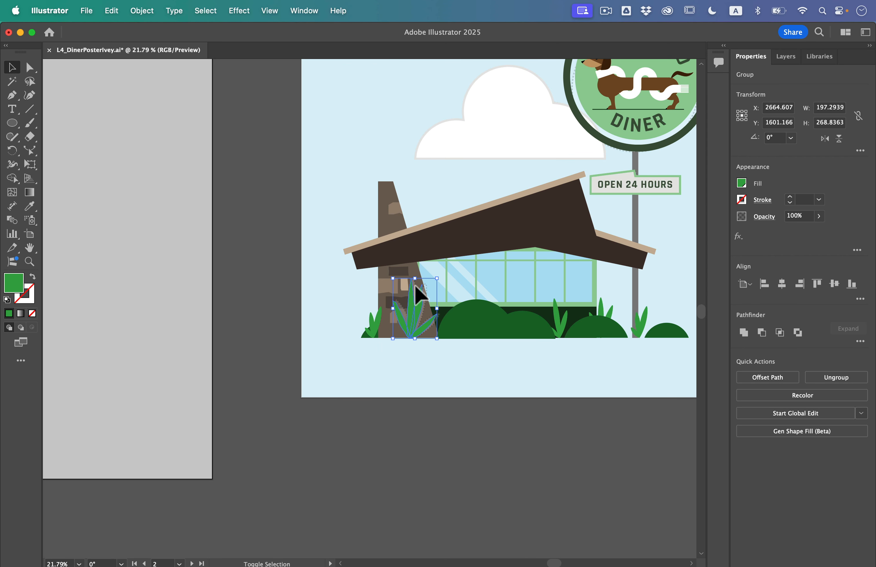
pyautogui.moveTo(414, 278); pyautogui.dragTo(414, 271)
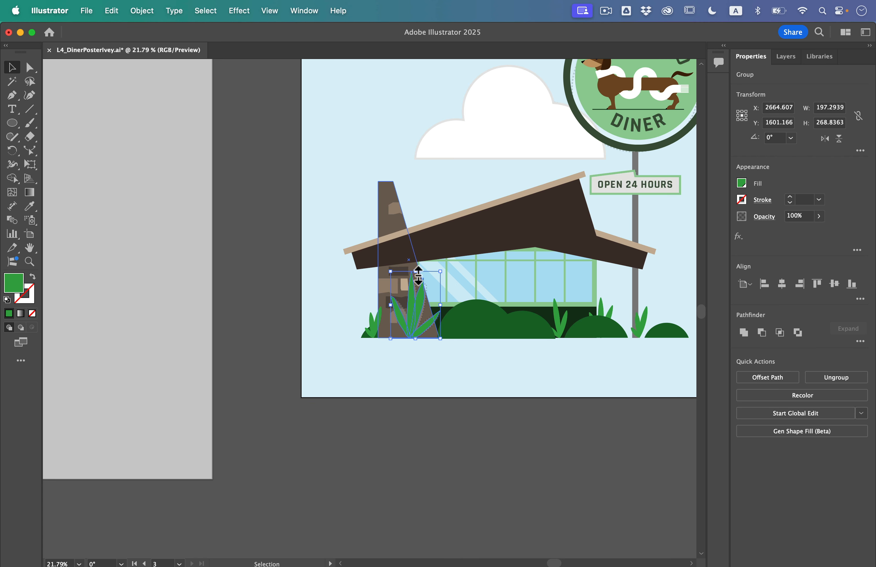
pyautogui.click(421, 398)
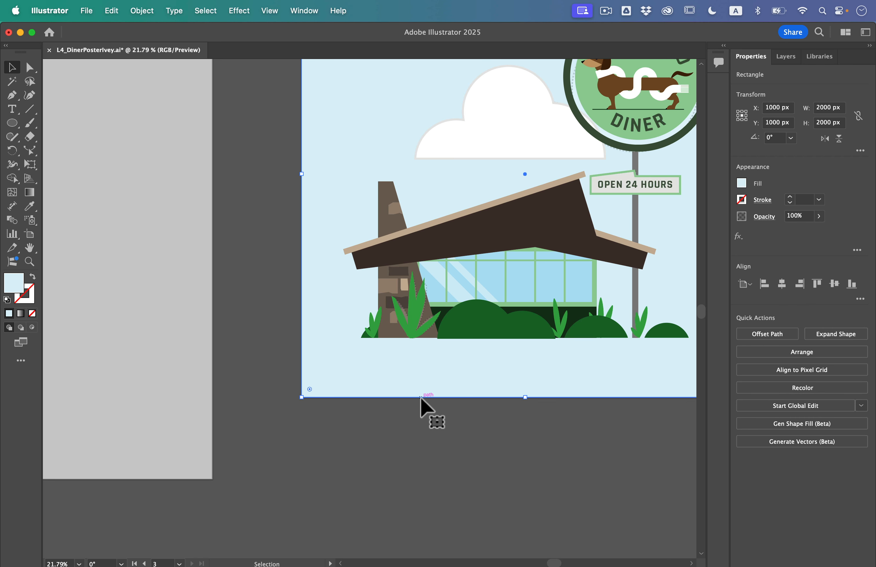
# Step: Deselect everything, fit the diner scene artboard in view and save the document
pyautogui.click(419, 409)
pyautogui.press('super+0')
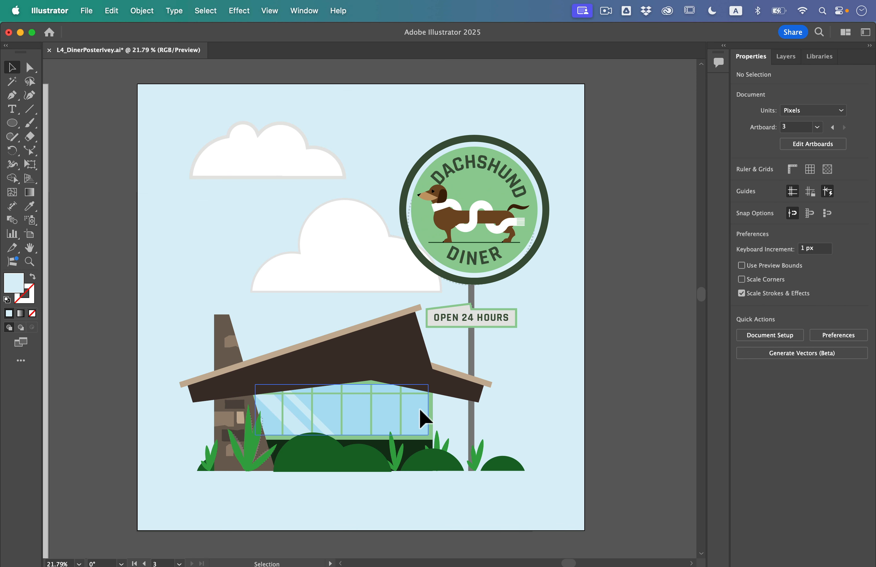
pyautogui.click(86, 4)
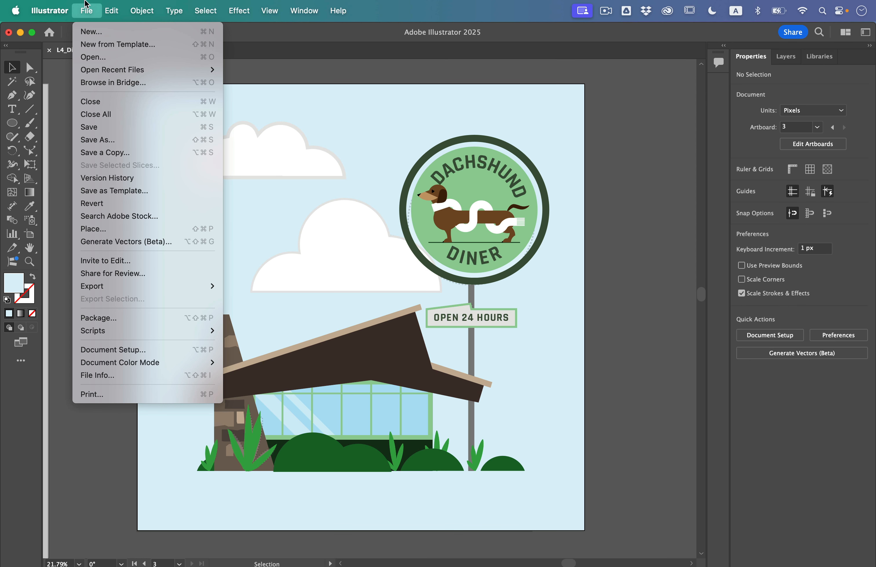
pyautogui.click(98, 127)
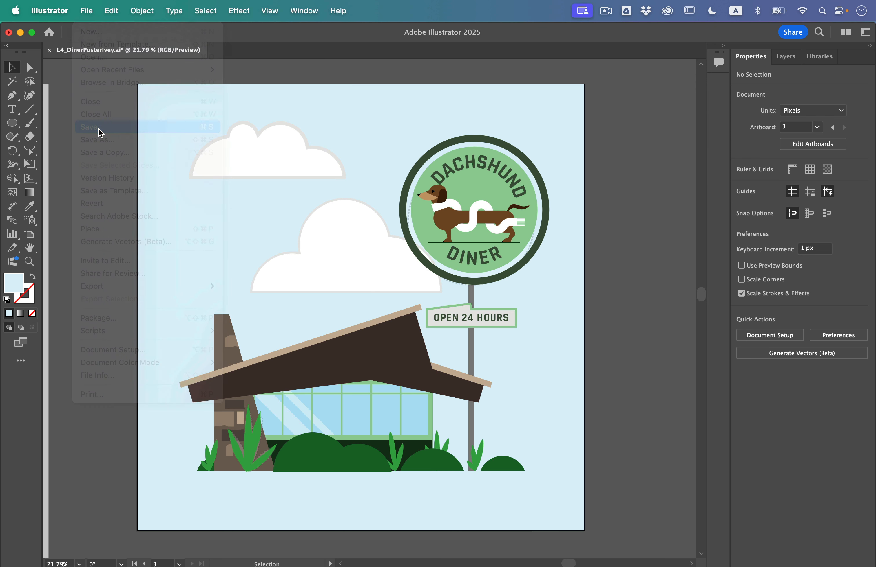